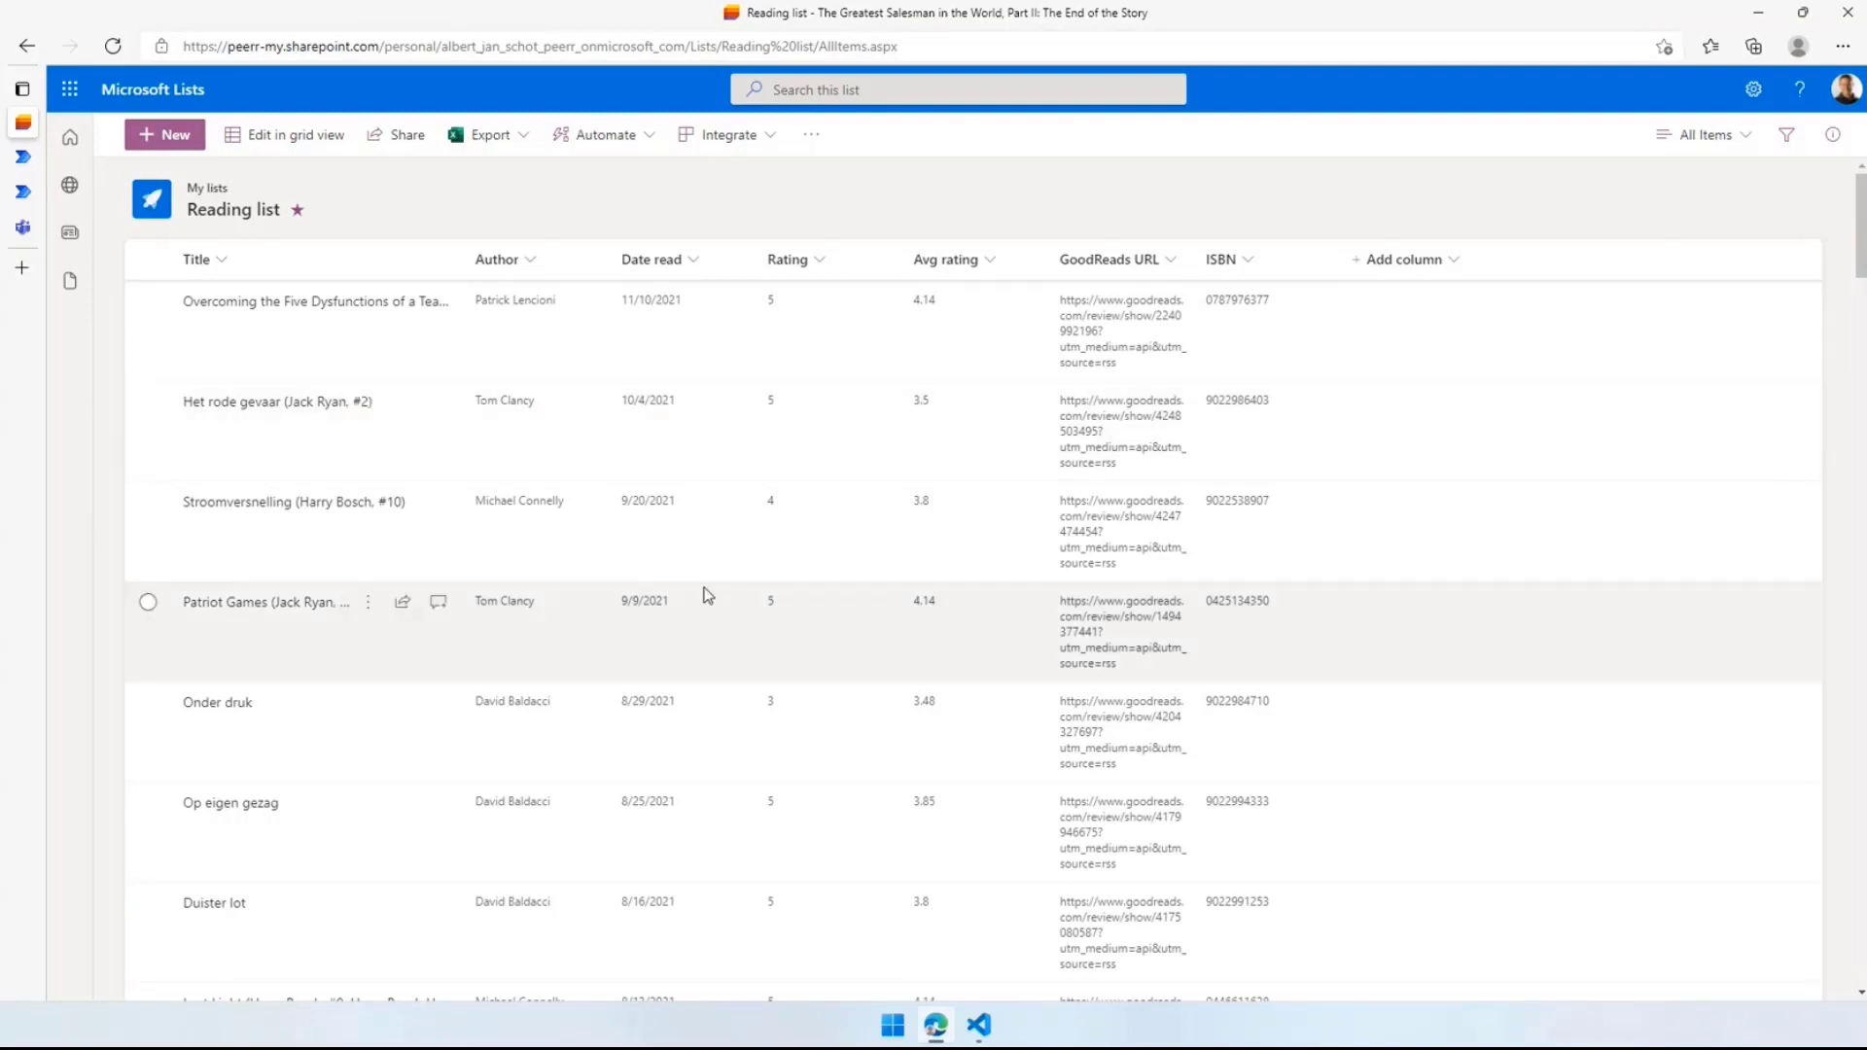
Look through the books in the Reading list and enlarge the page for readability
scroll(694, 591, down, 3)
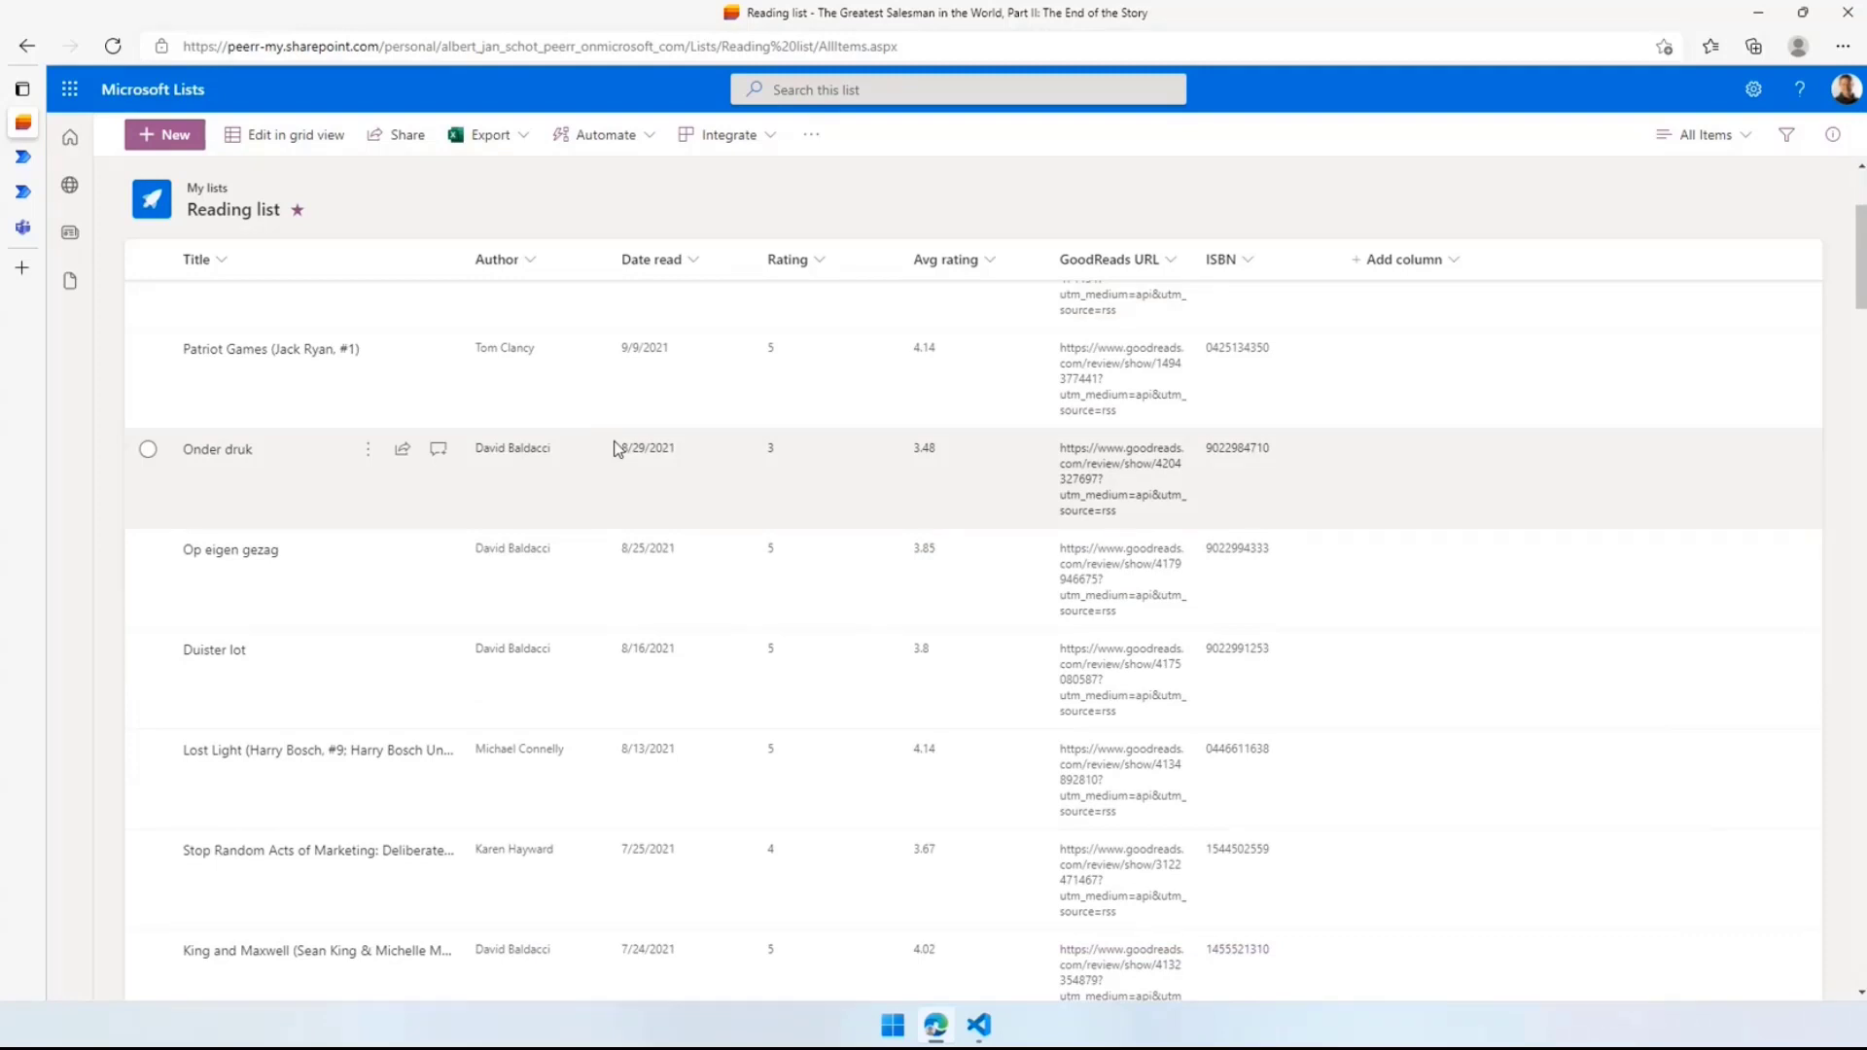
ctrl+scroll(616, 448, up, 3)
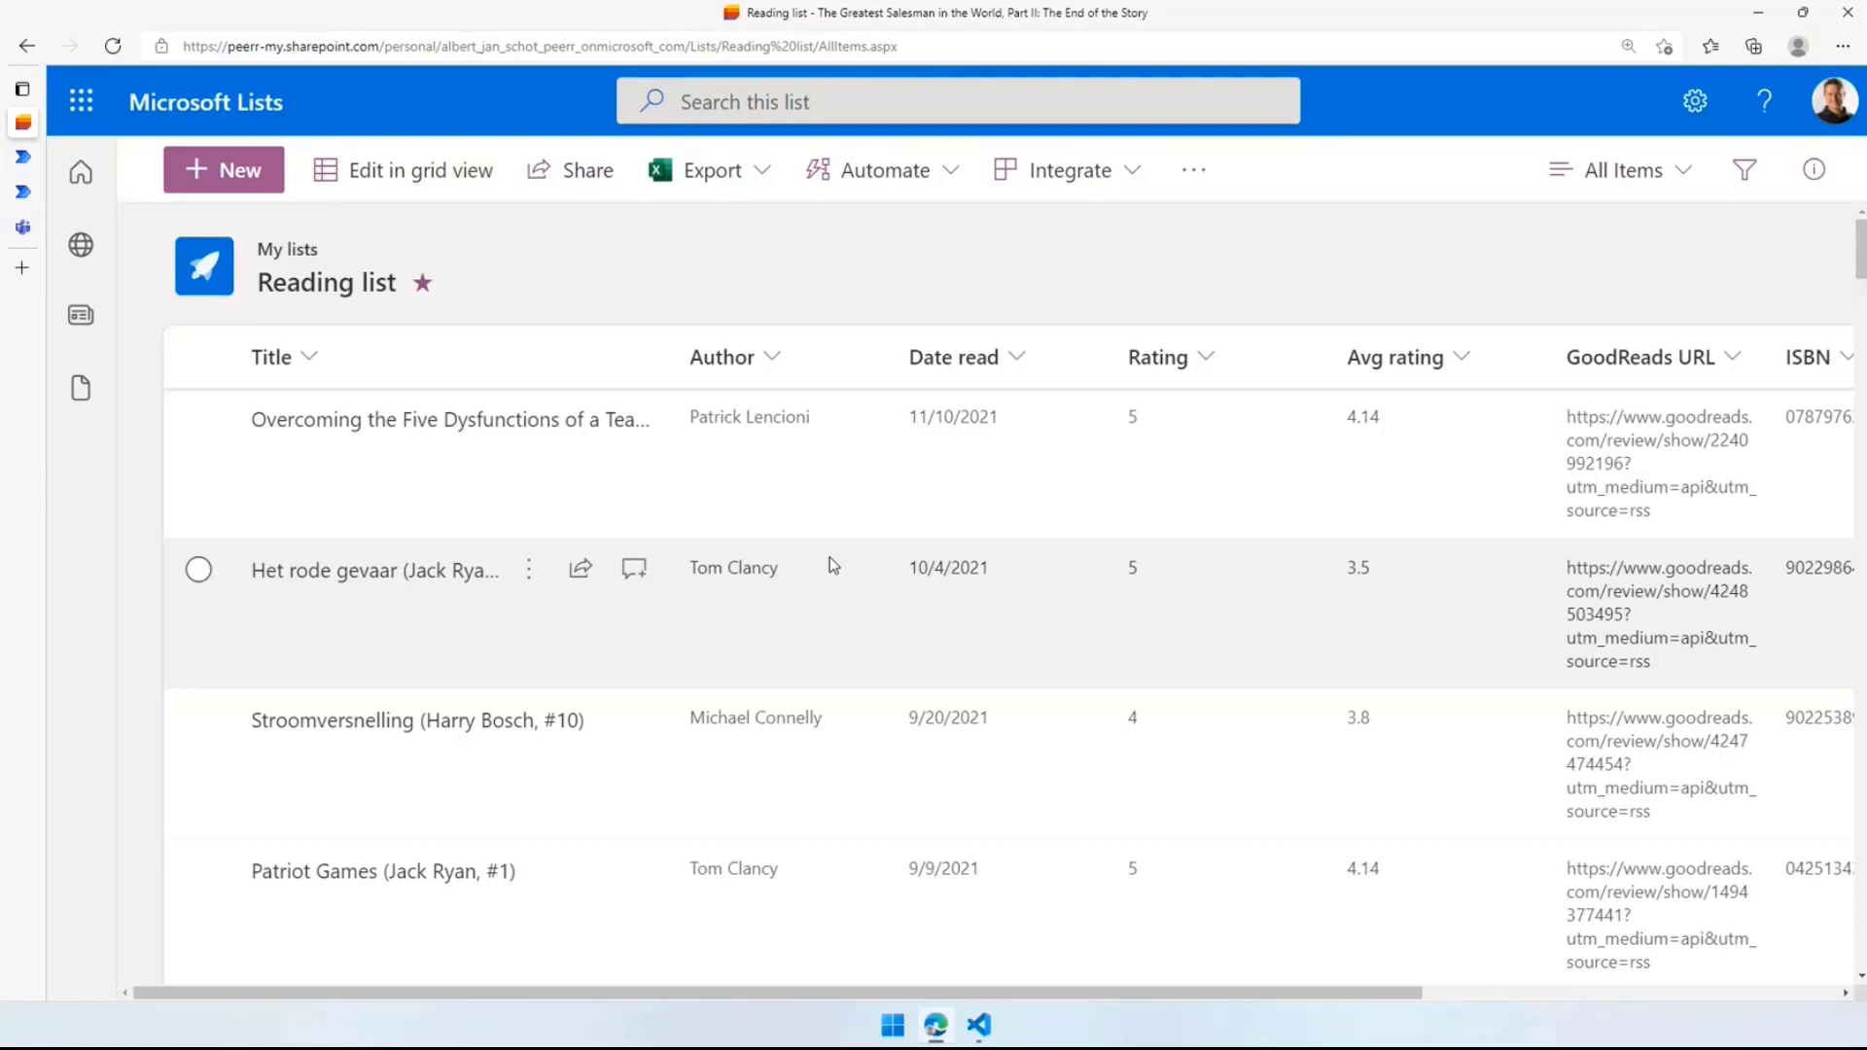
Switch to Power Automate, dismiss the cloud flow editing notice, and open the Reading Reminder flow for editing
click(24, 156)
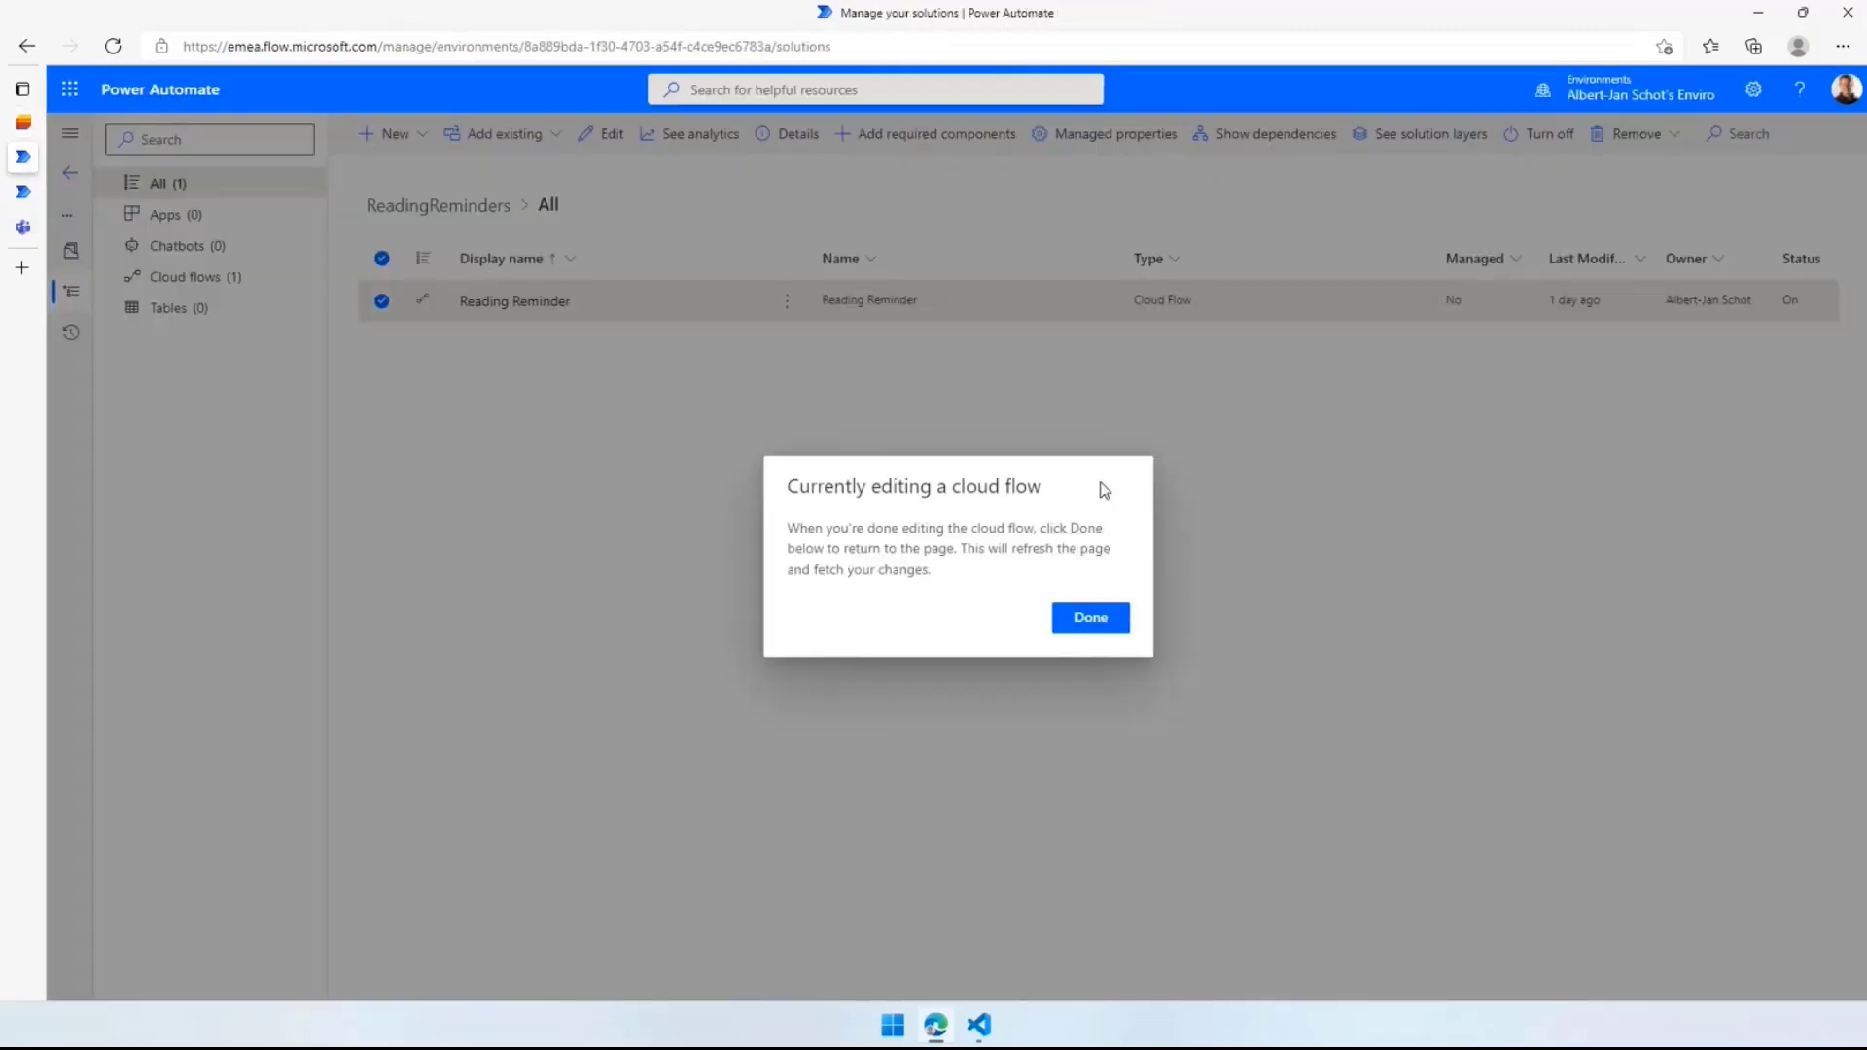
click(1093, 620)
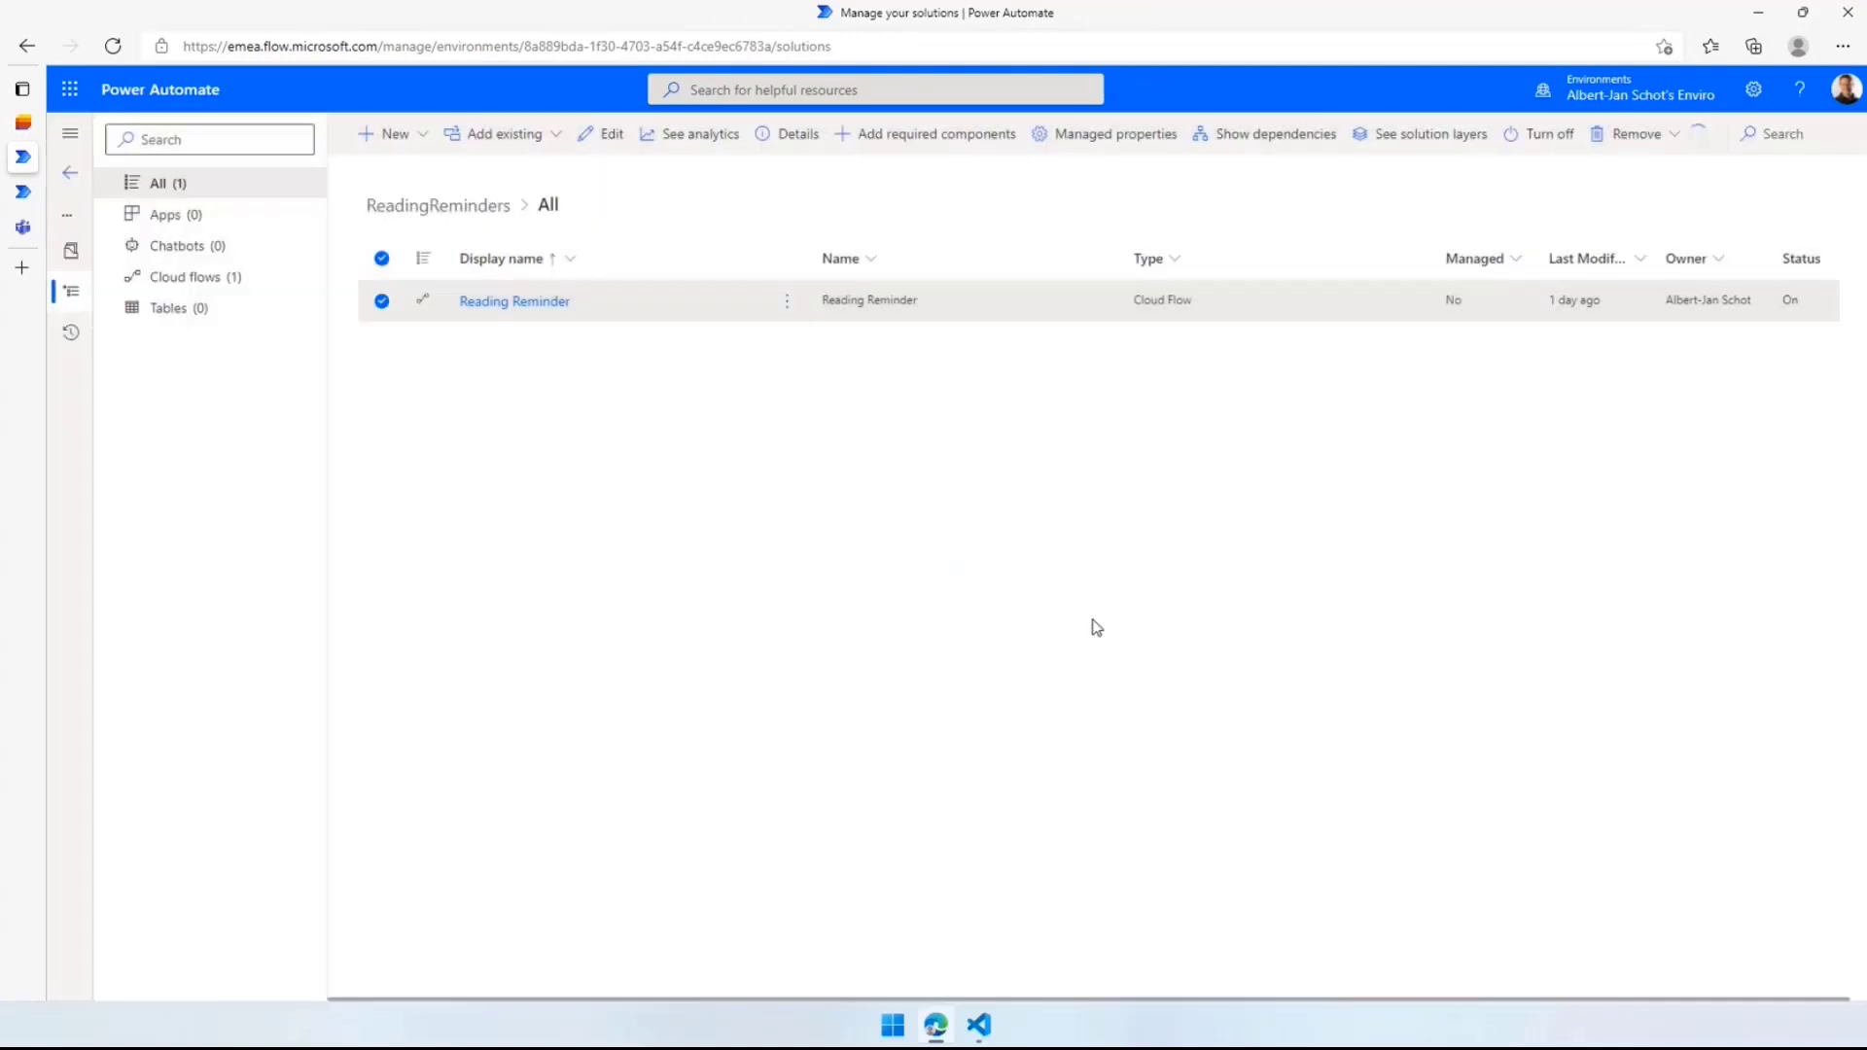
click(481, 301)
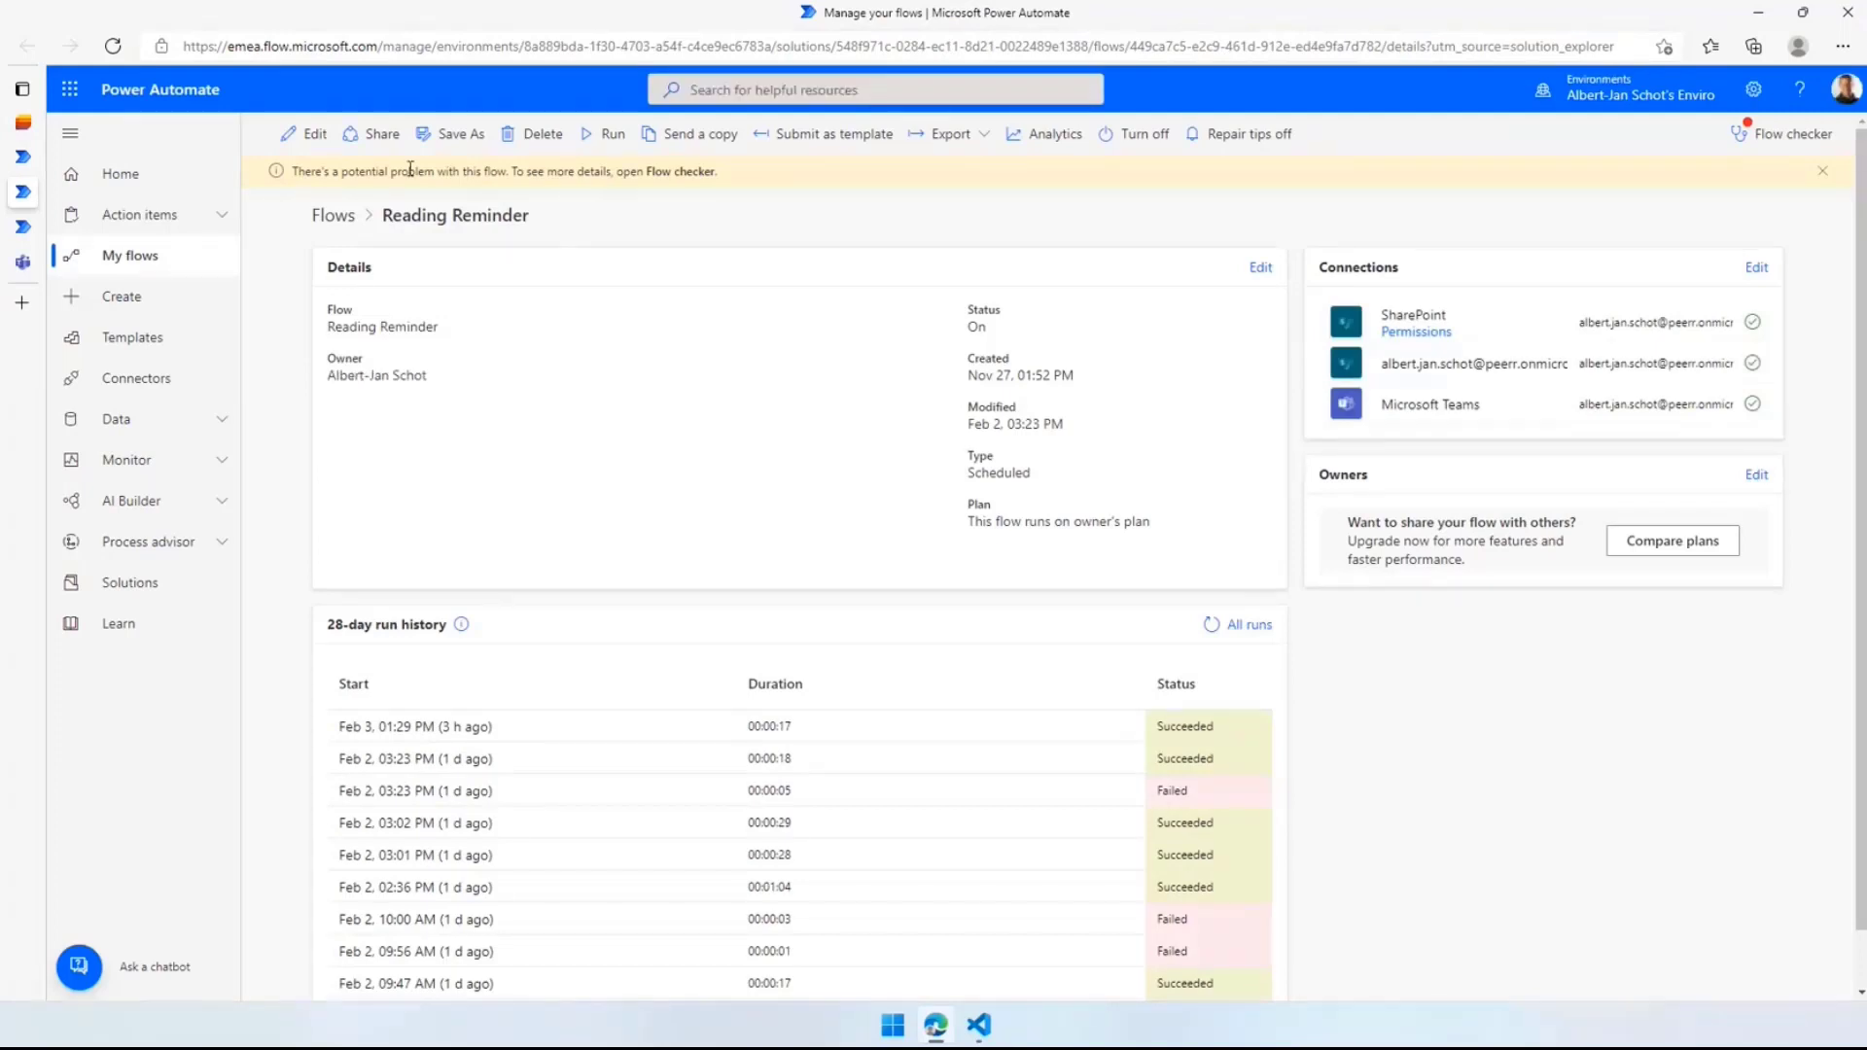
click(303, 134)
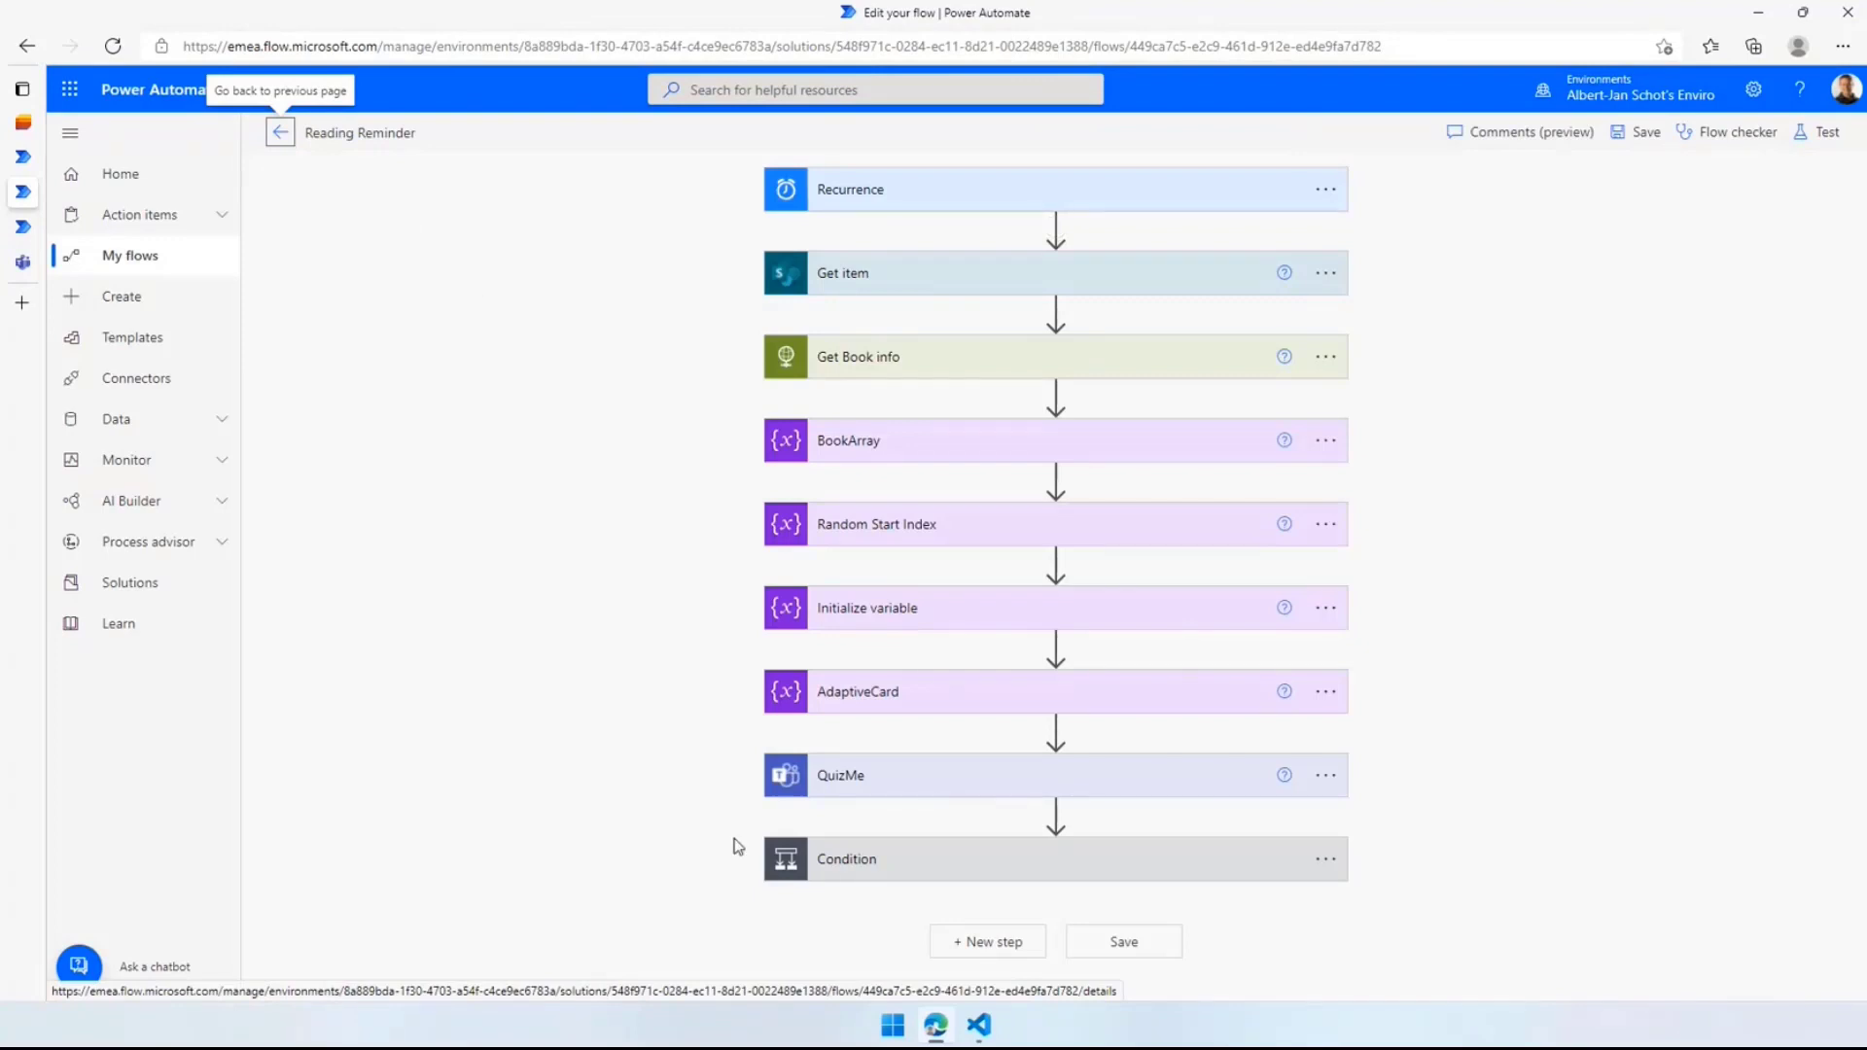
Examine the settings of the Recurrence trigger, the Get item action and the Get Book info request
click(1019, 185)
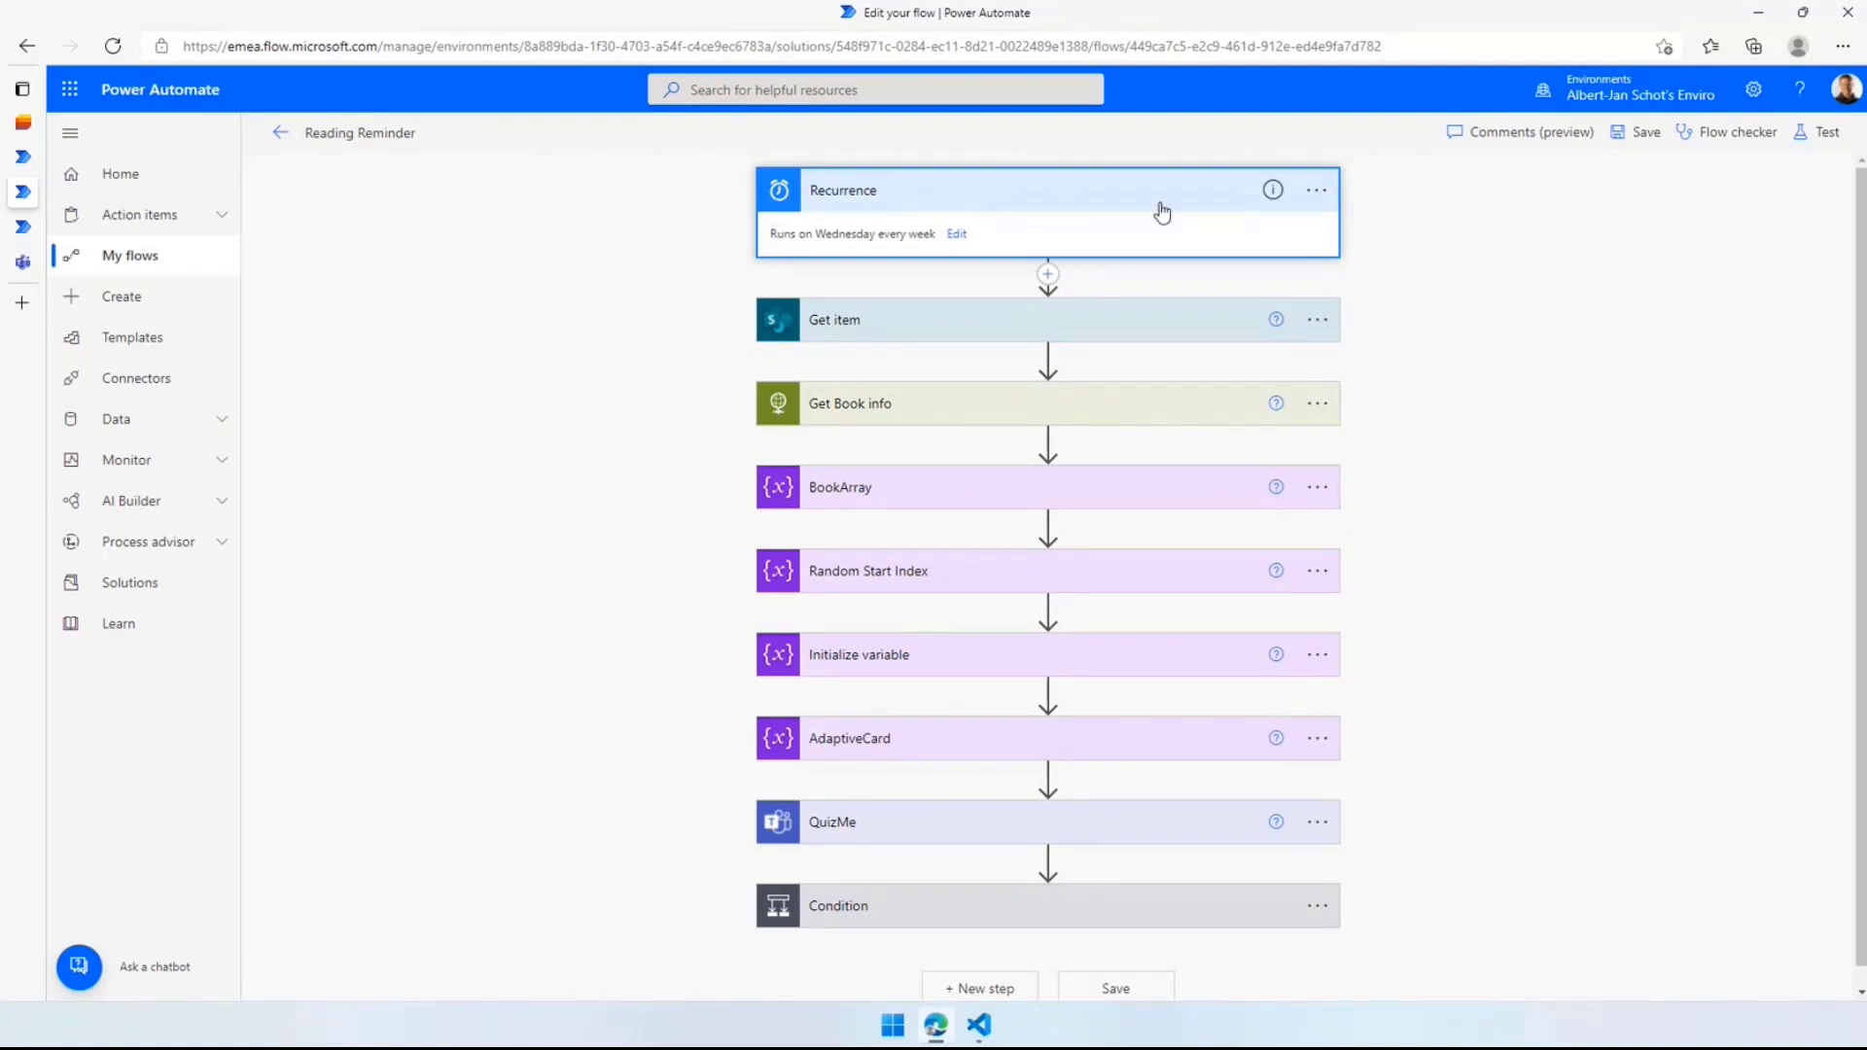
click(1109, 194)
click(984, 284)
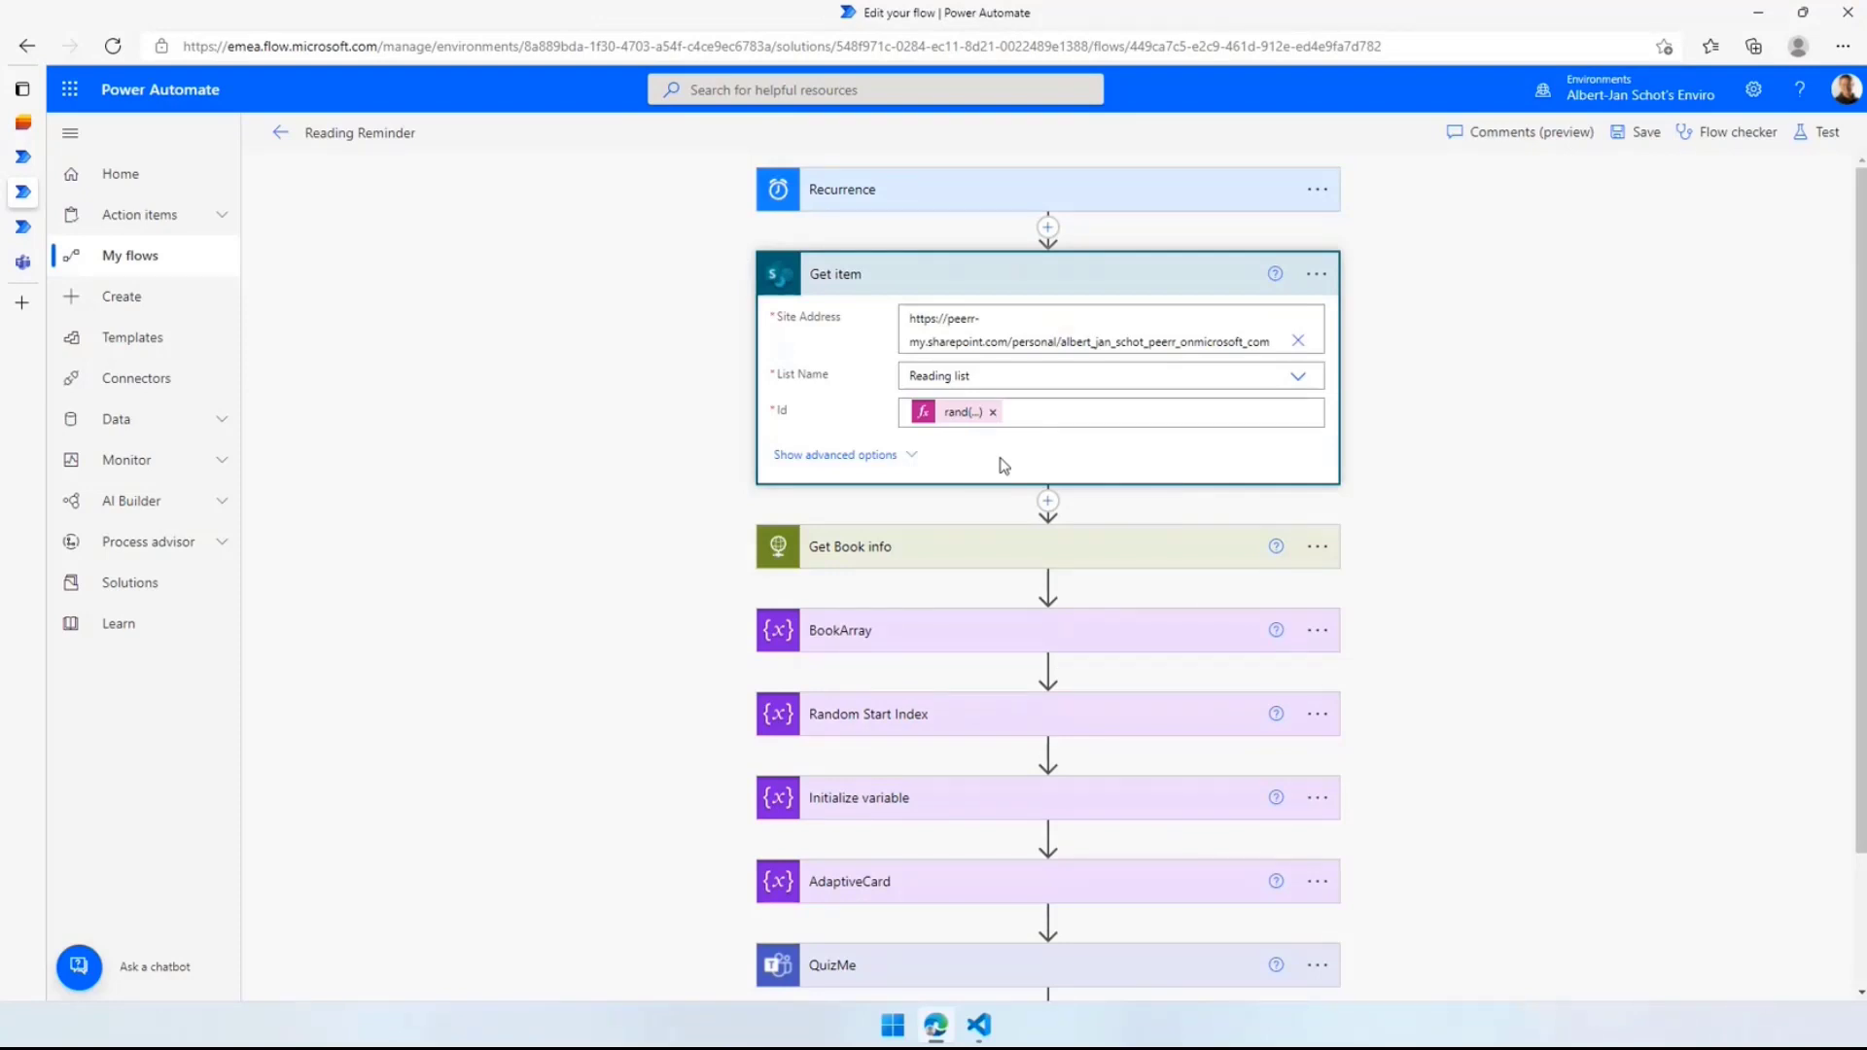
click(906, 280)
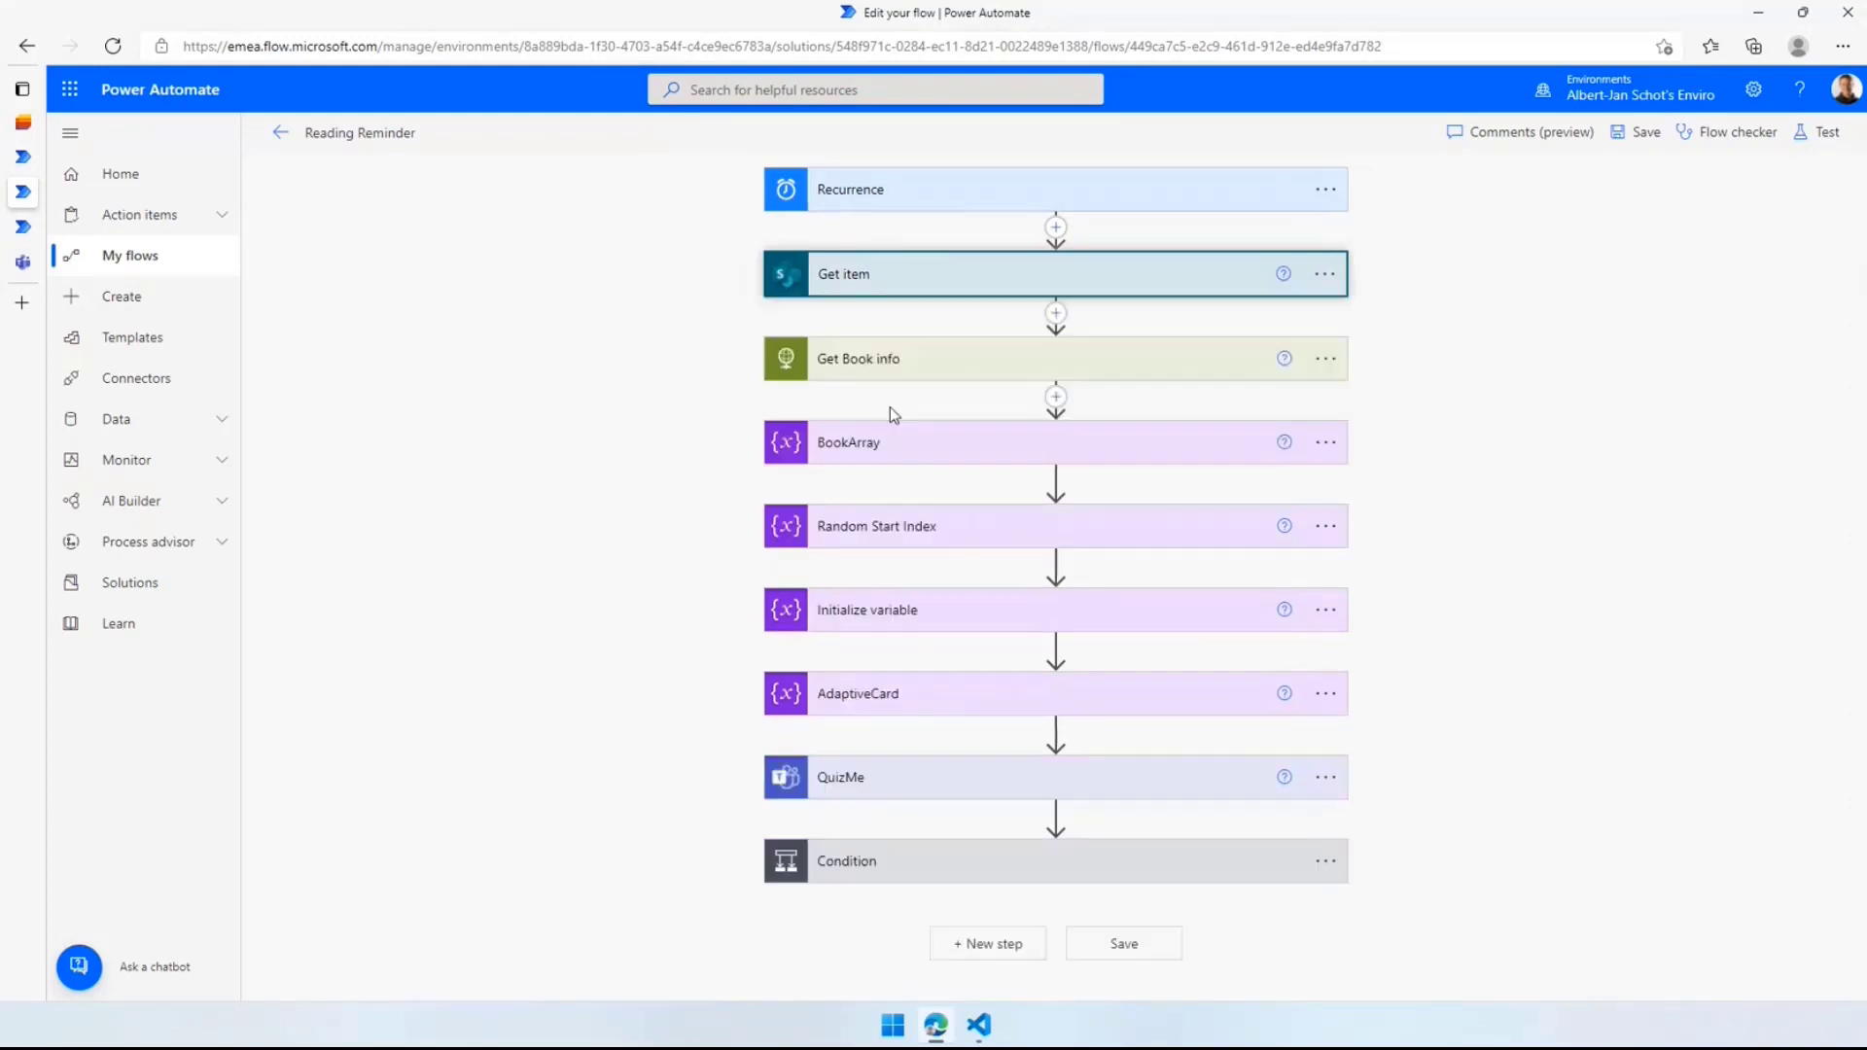
click(990, 366)
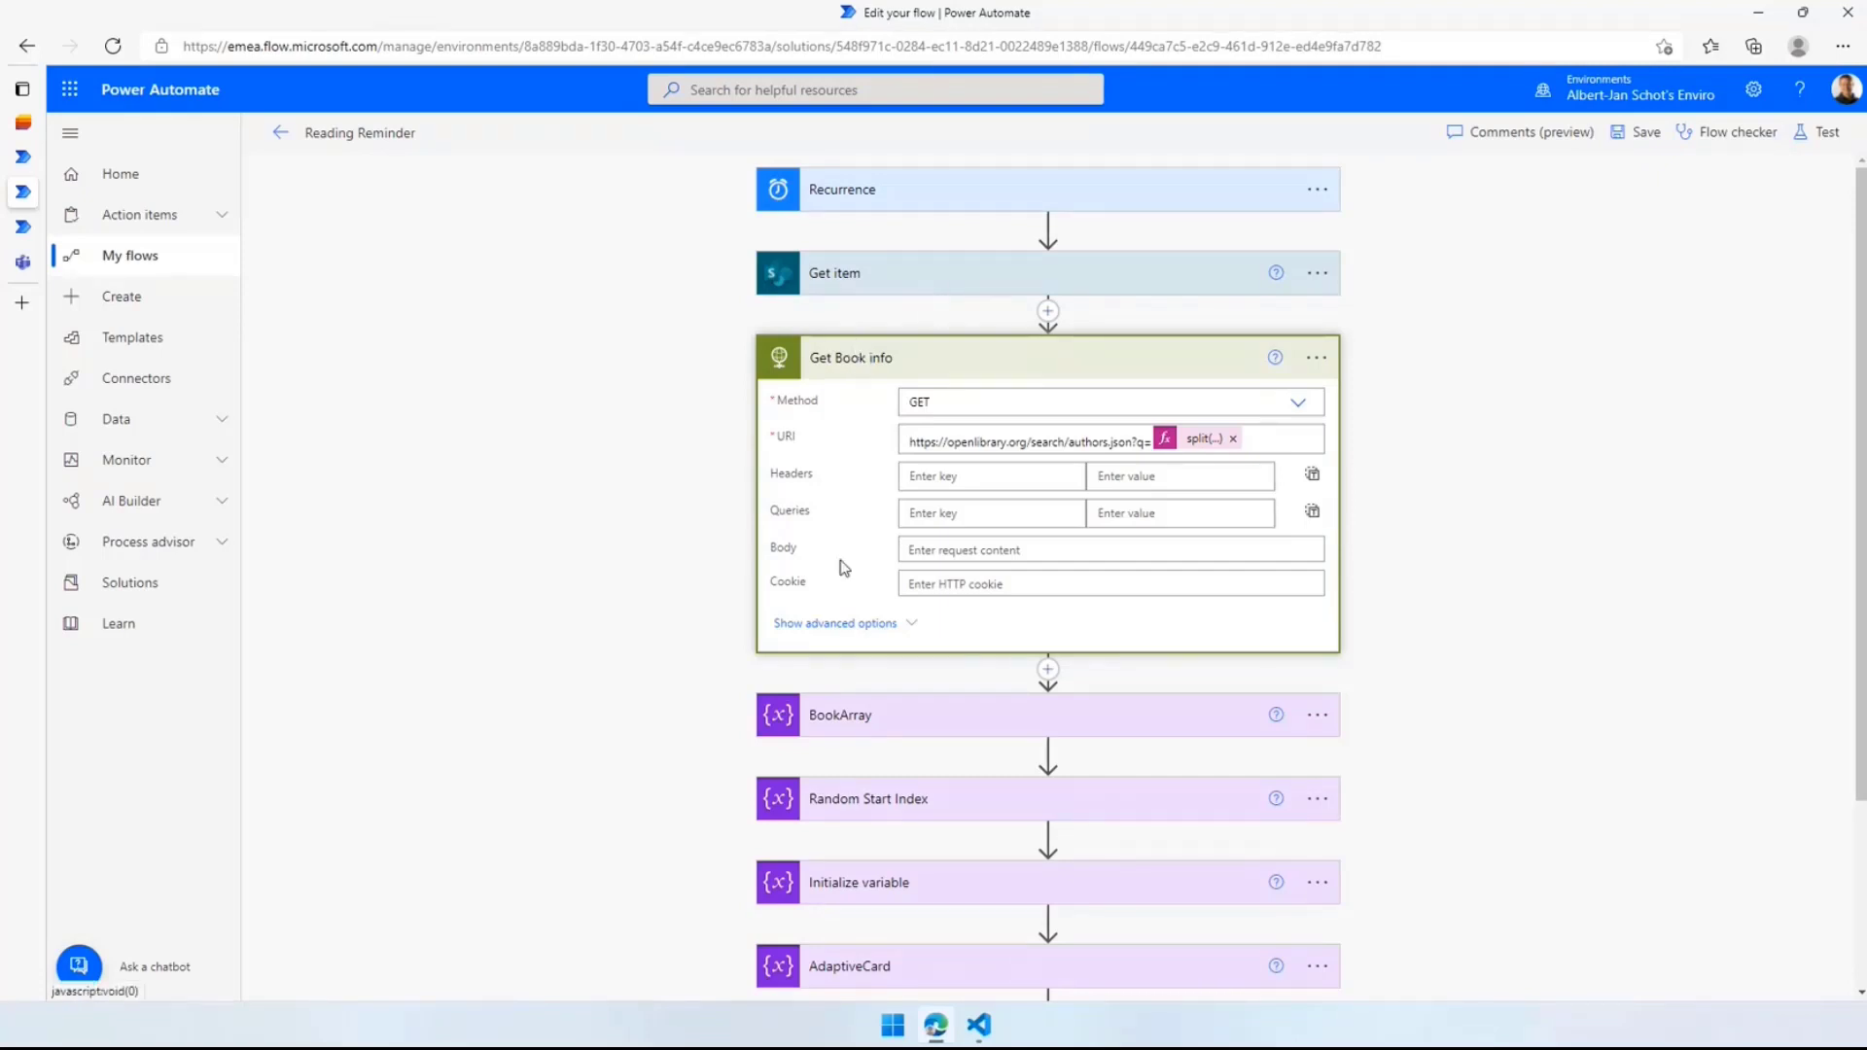
click(906, 361)
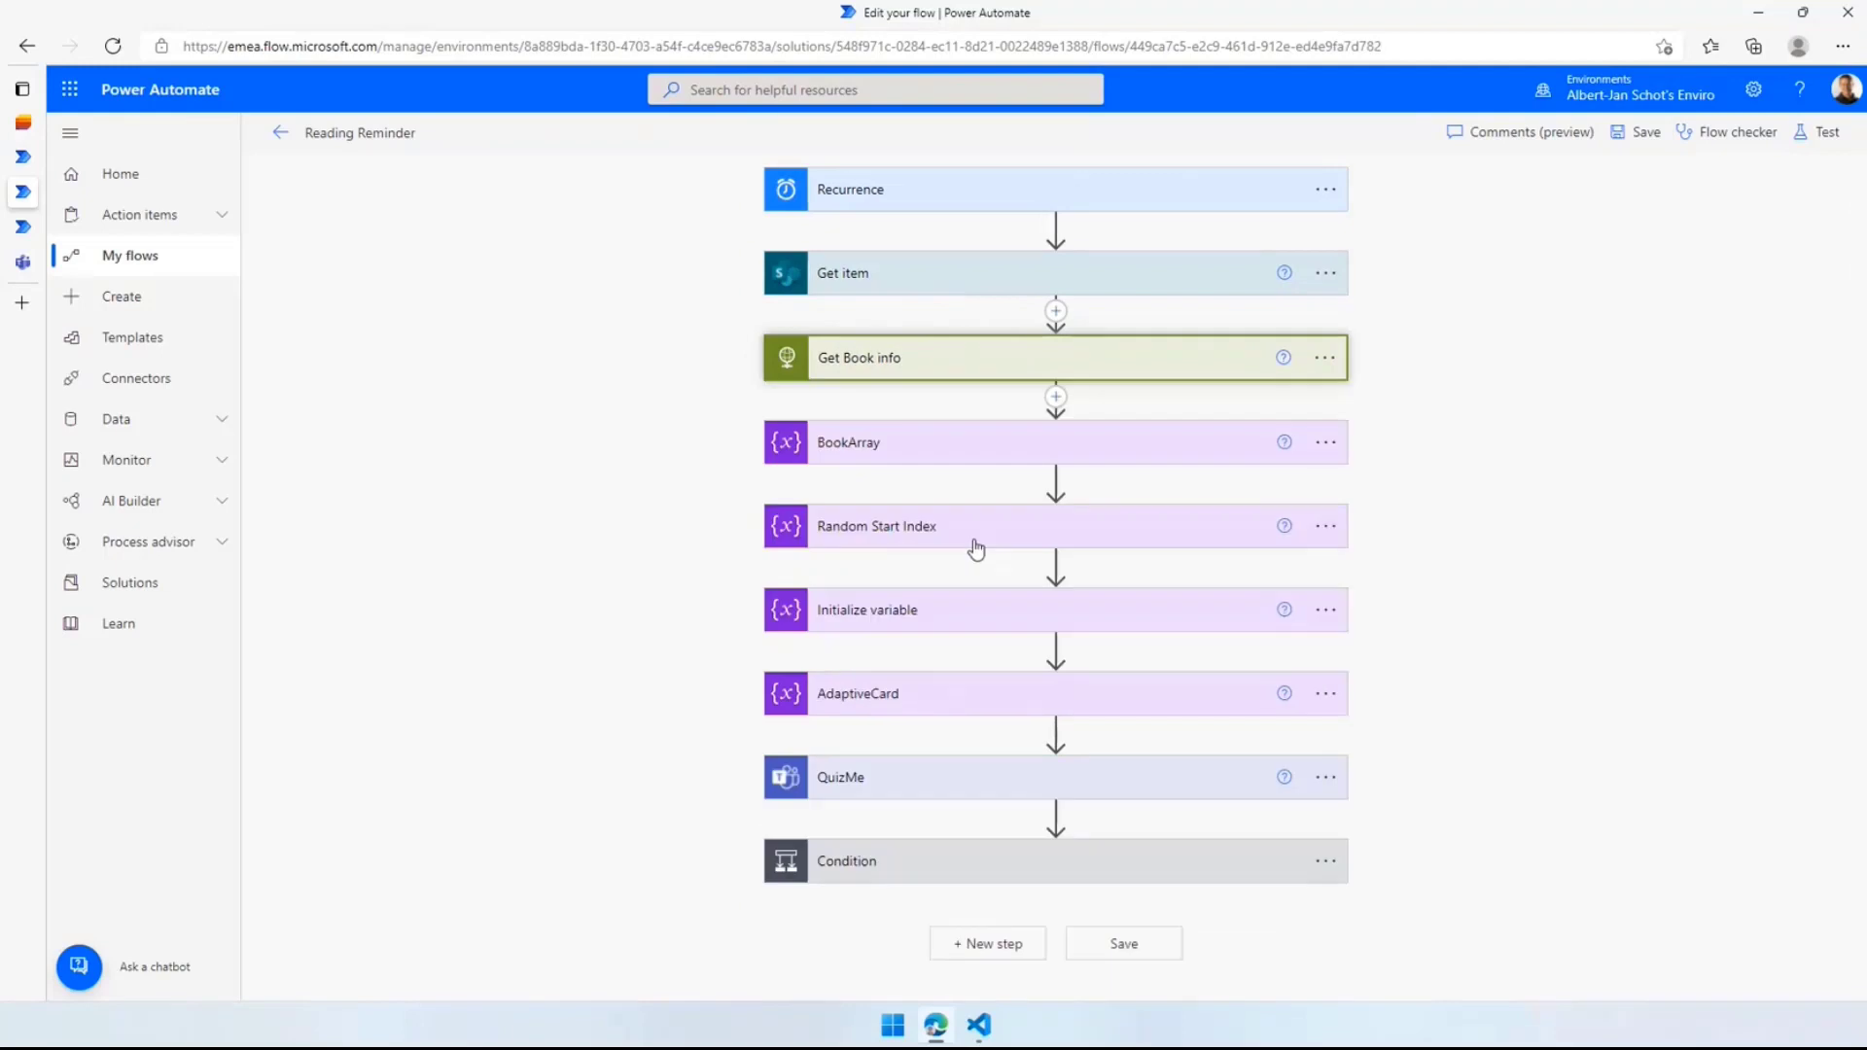
Examine the BookArray variable's JSON value, including its two alternative choices and the correct Author entry
click(984, 456)
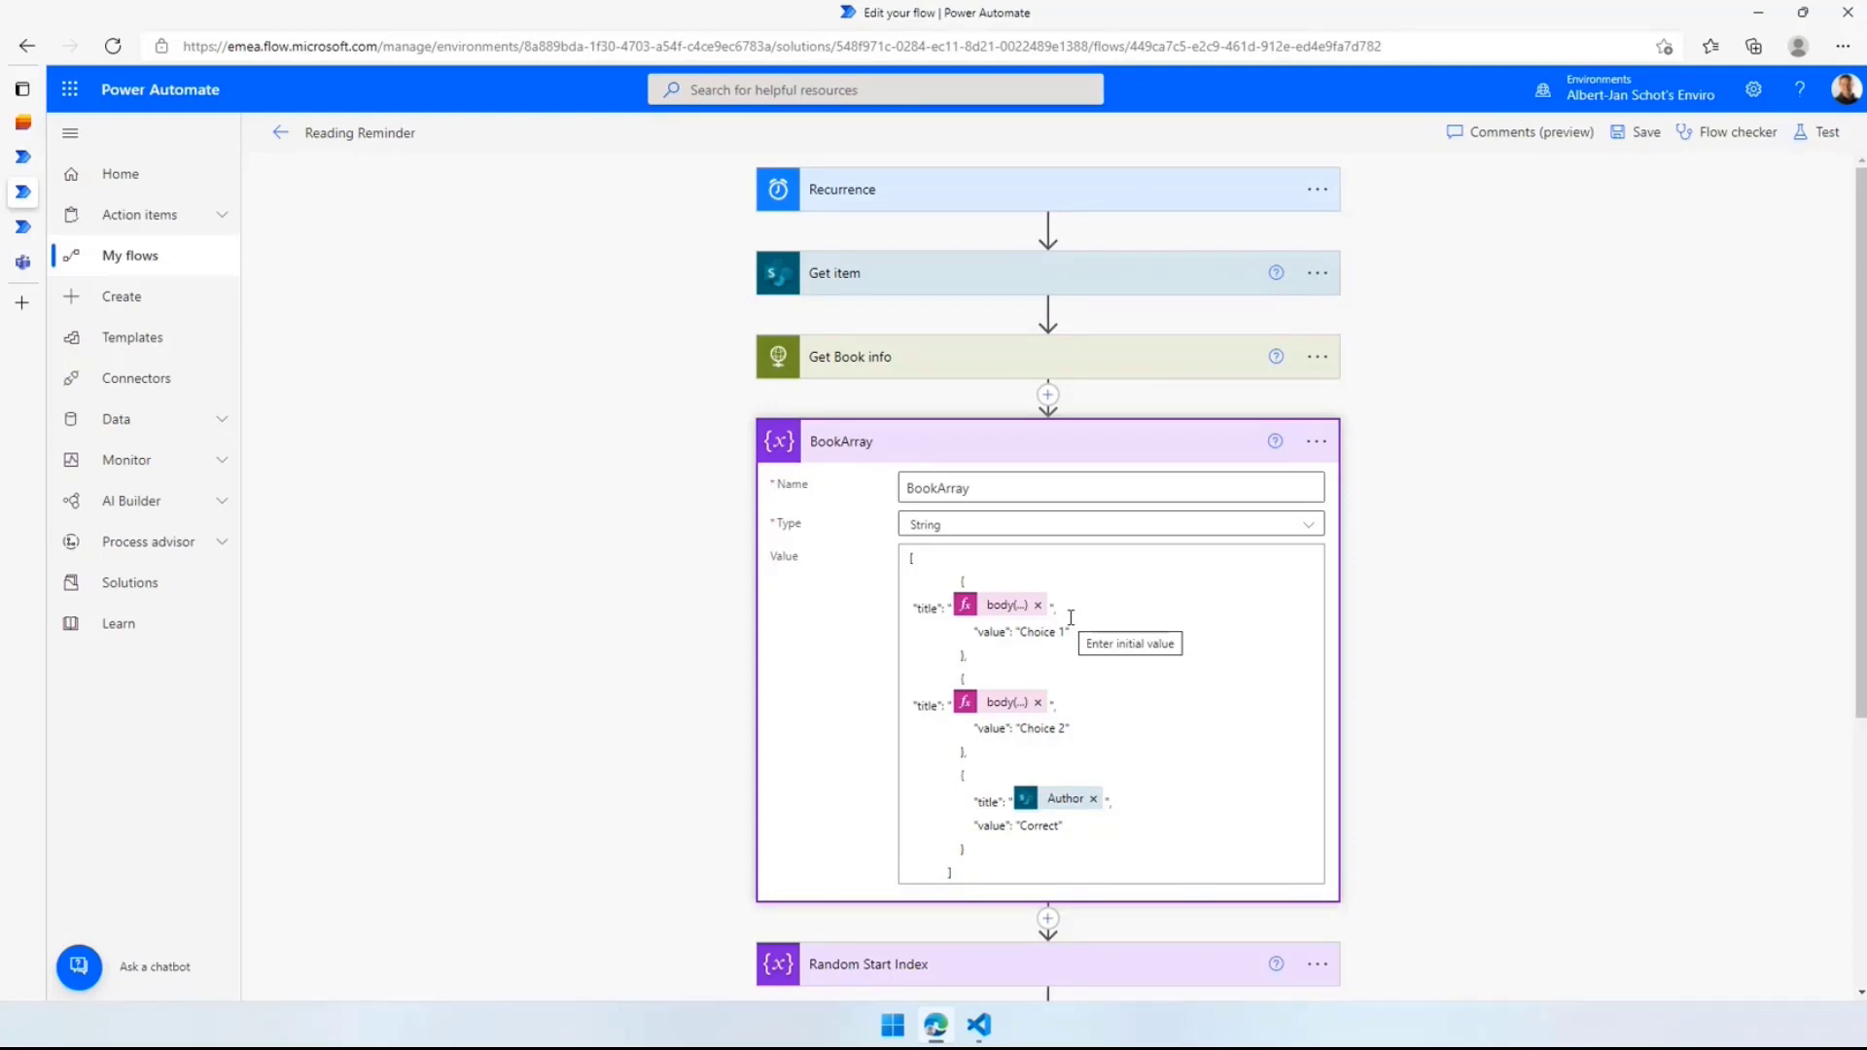
scroll(1070, 618, down, 2)
scroll(1063, 389, up, 1)
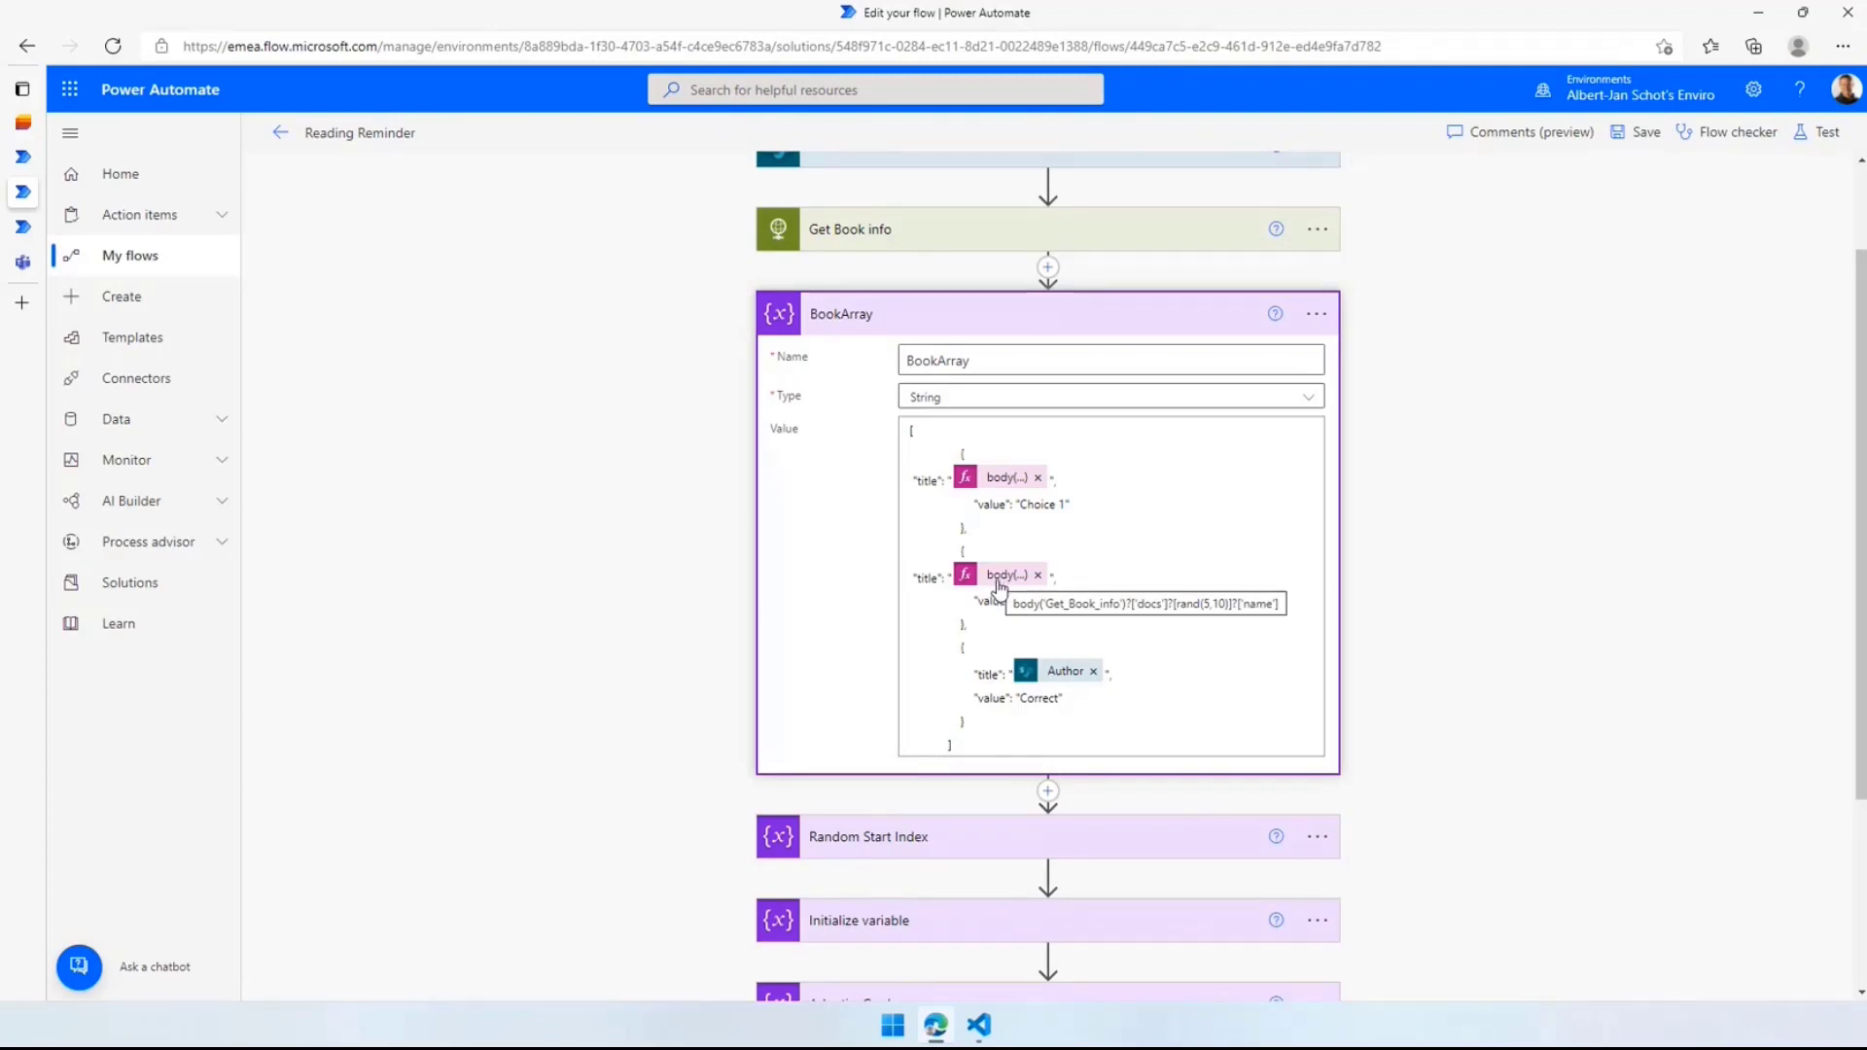
click(880, 326)
click(867, 455)
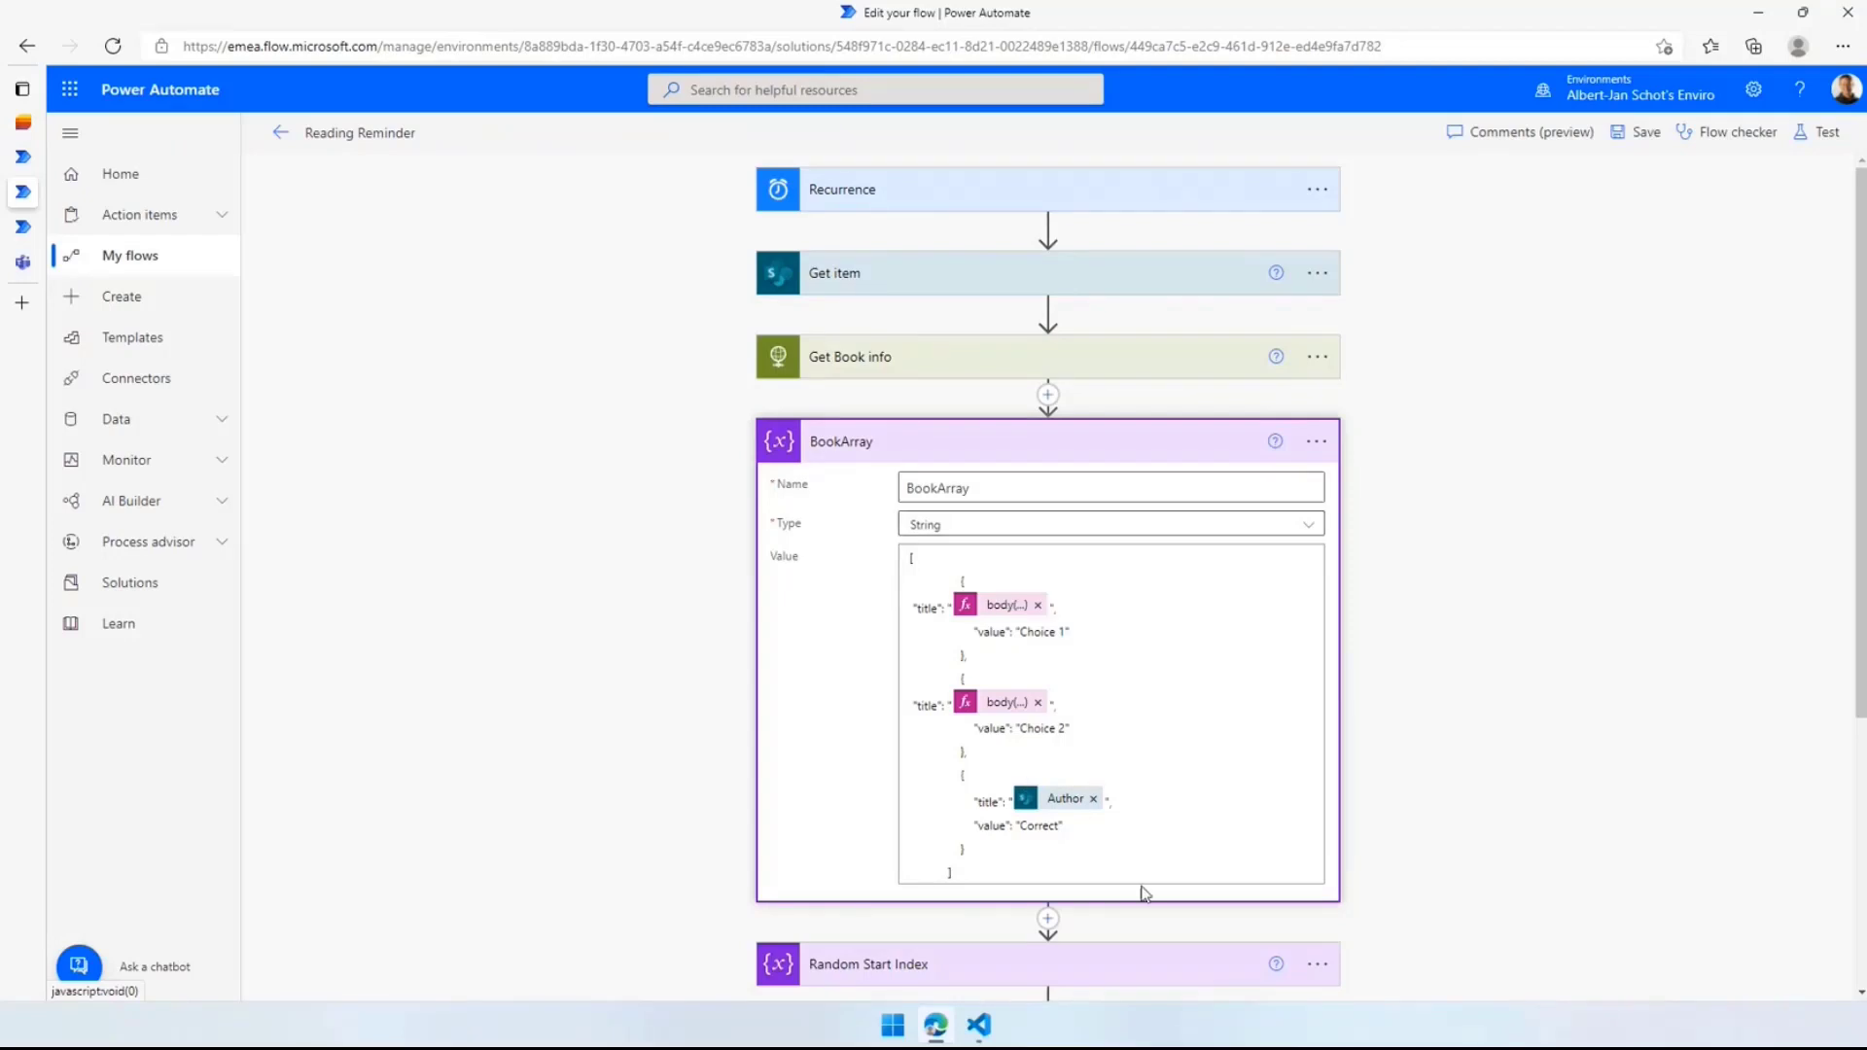
drag(1065, 828, 927, 771)
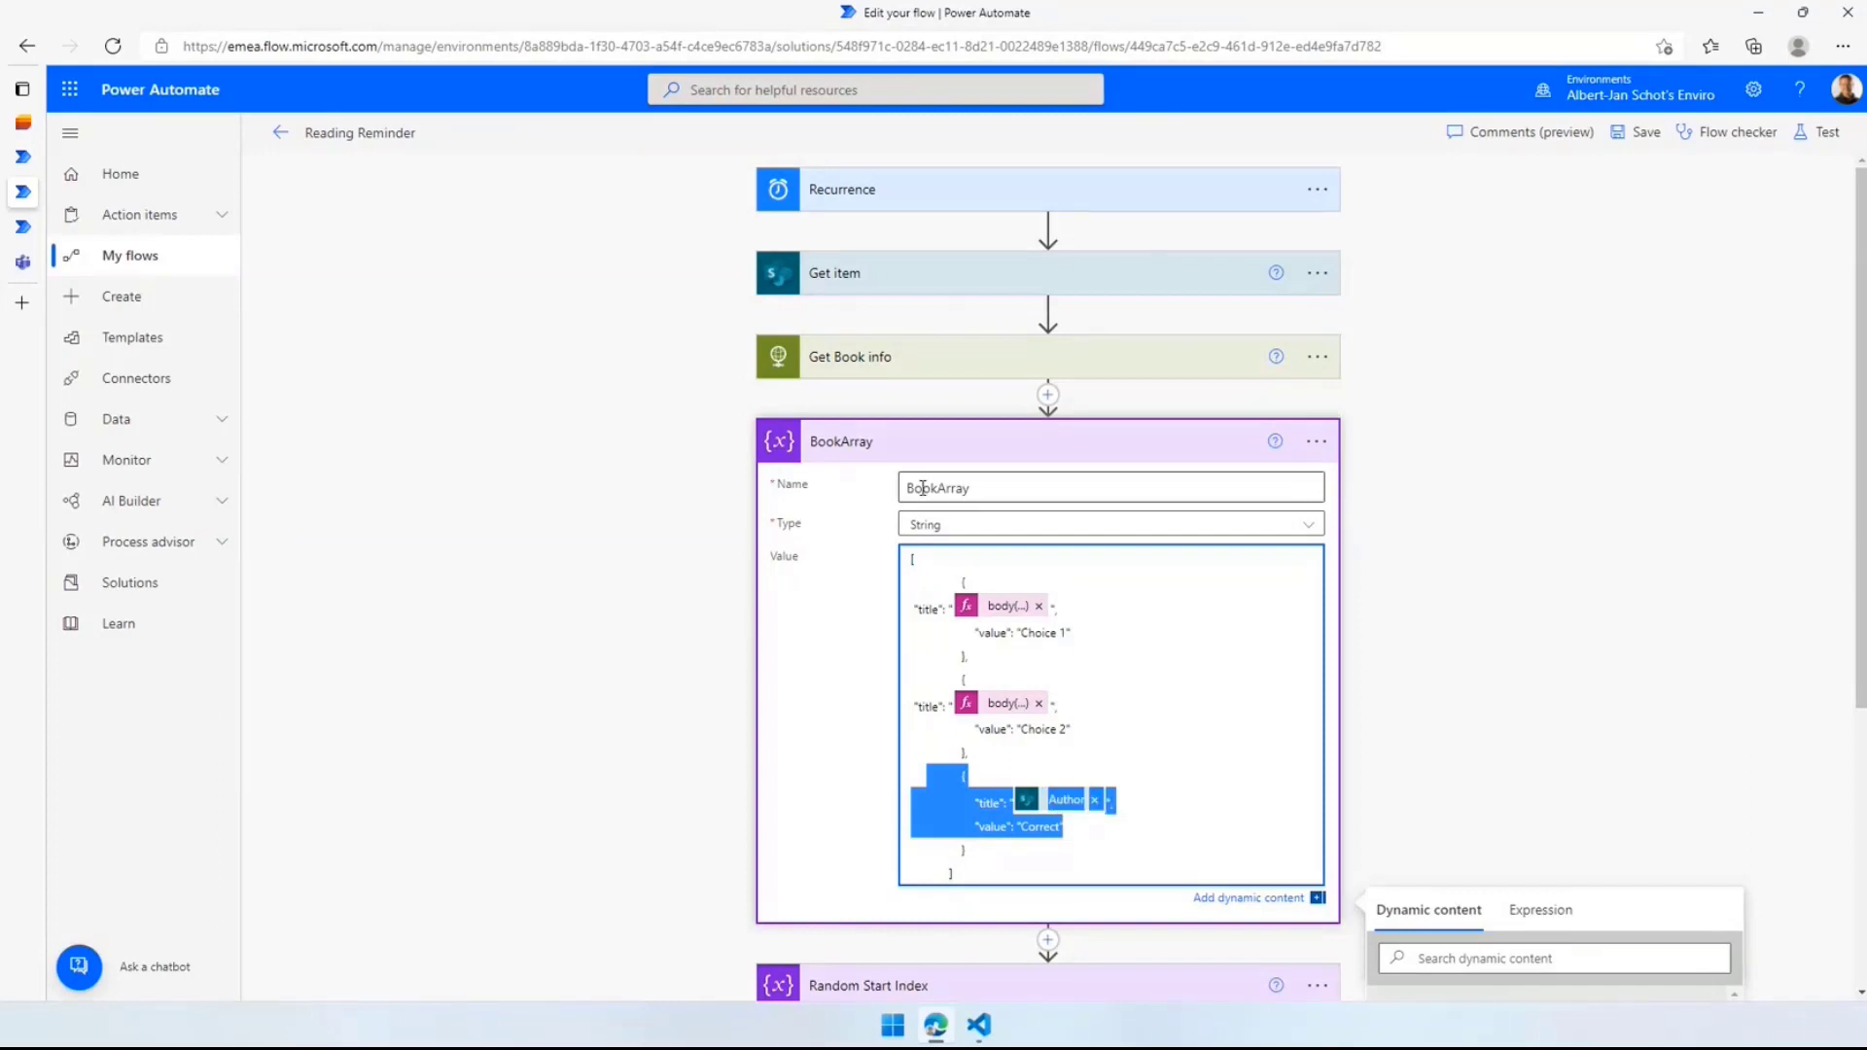
click(934, 442)
Examine the Random Start Index variable and the RandomBookArray variable initialized after it, including their value expressions
mouse_move(994, 474)
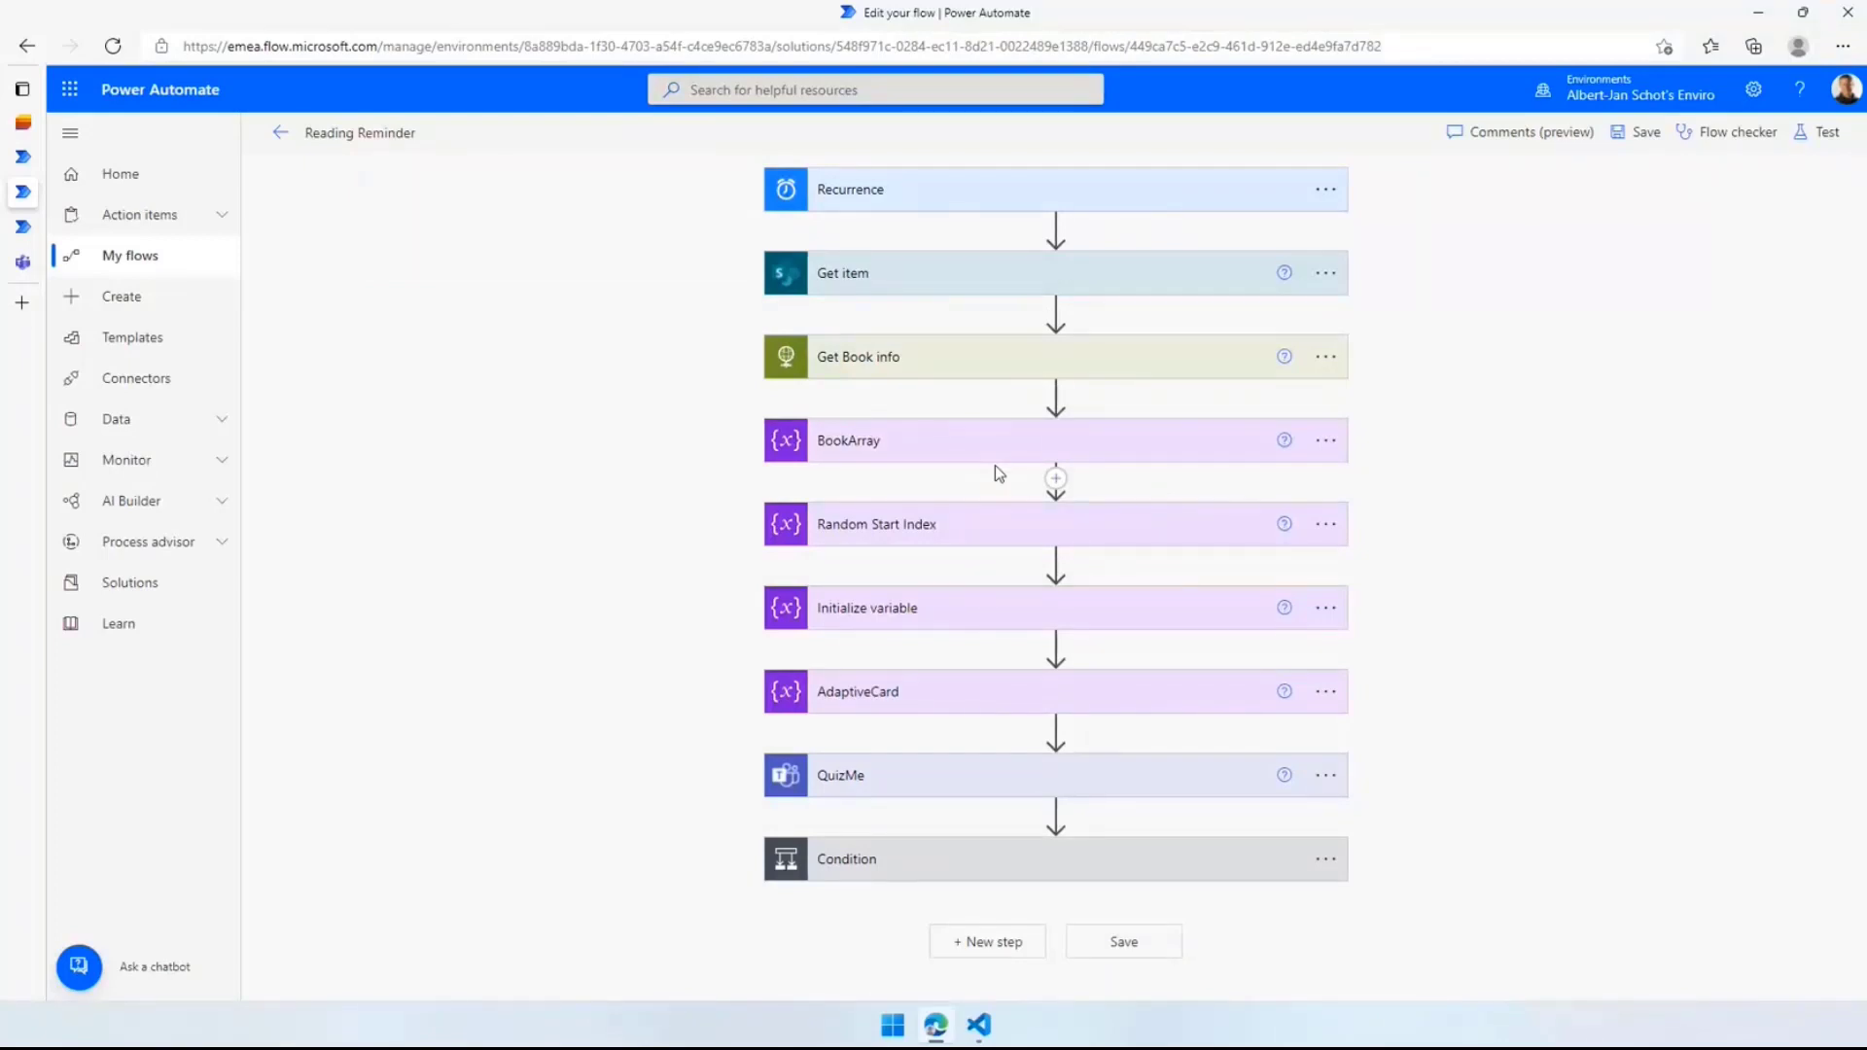
click(988, 523)
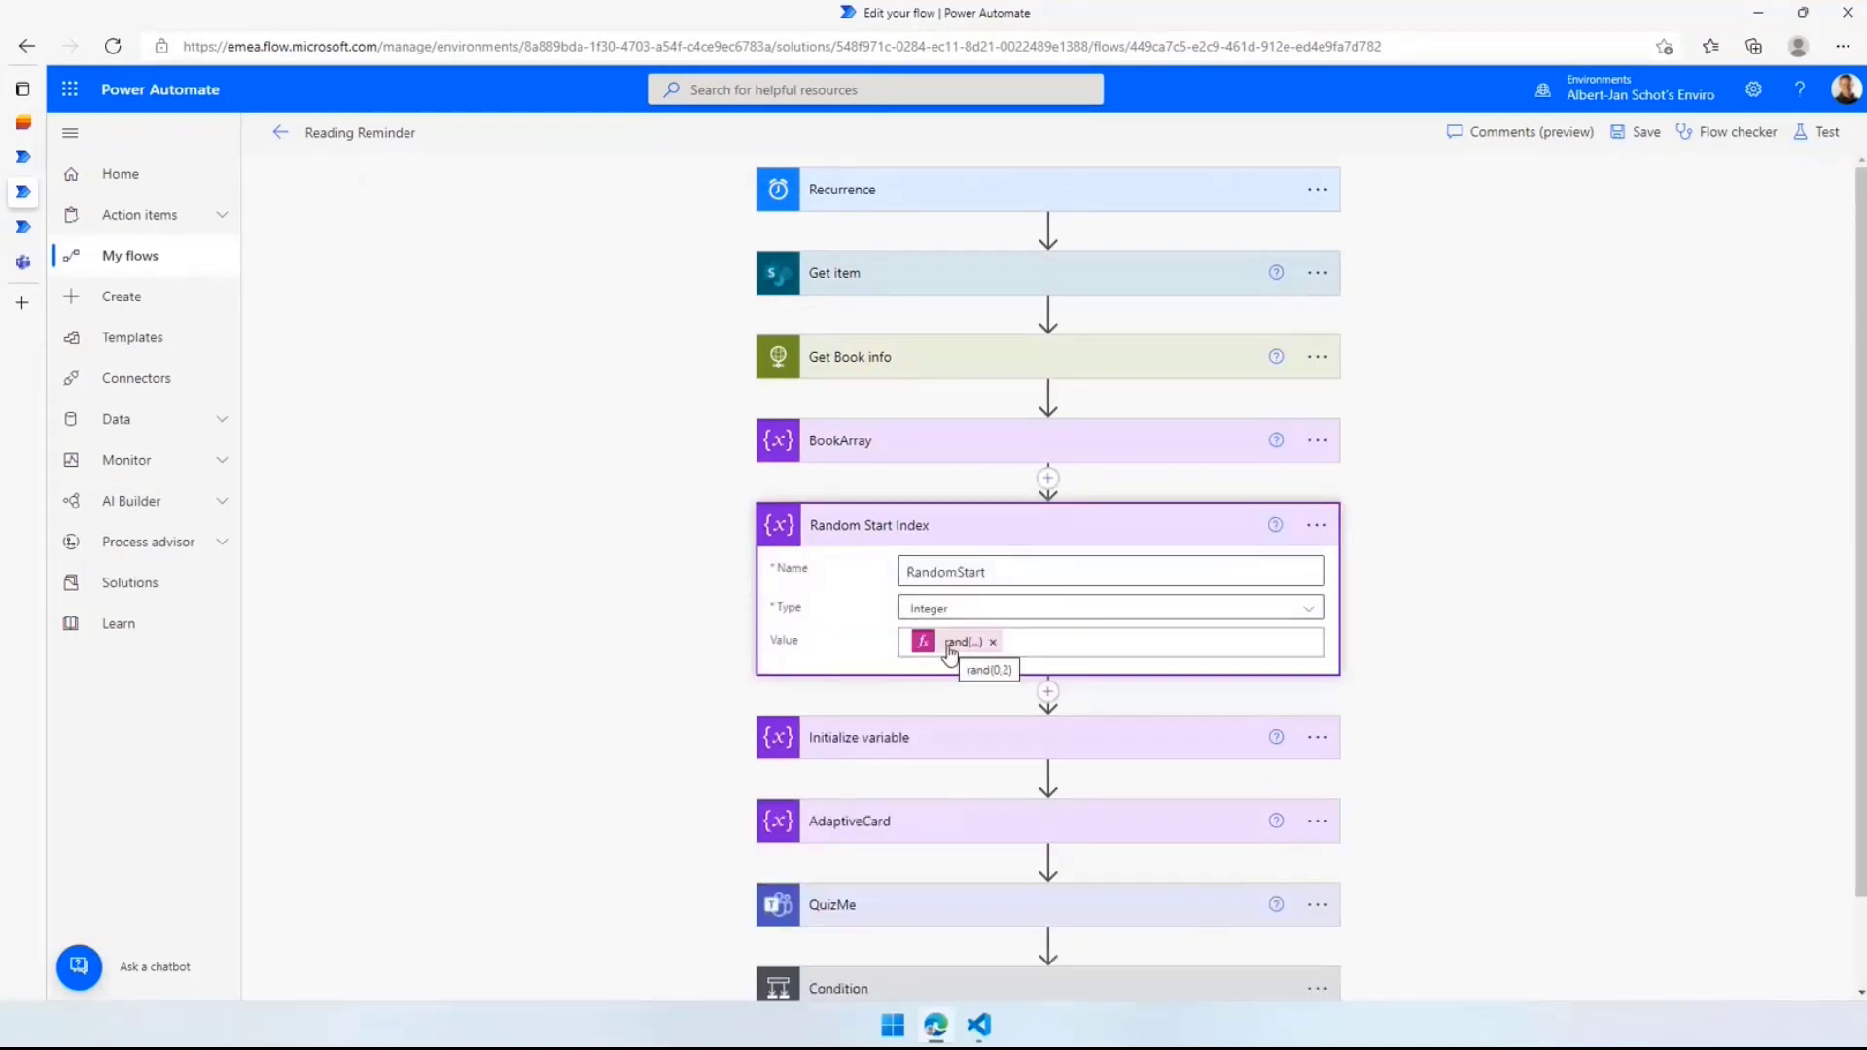
click(889, 536)
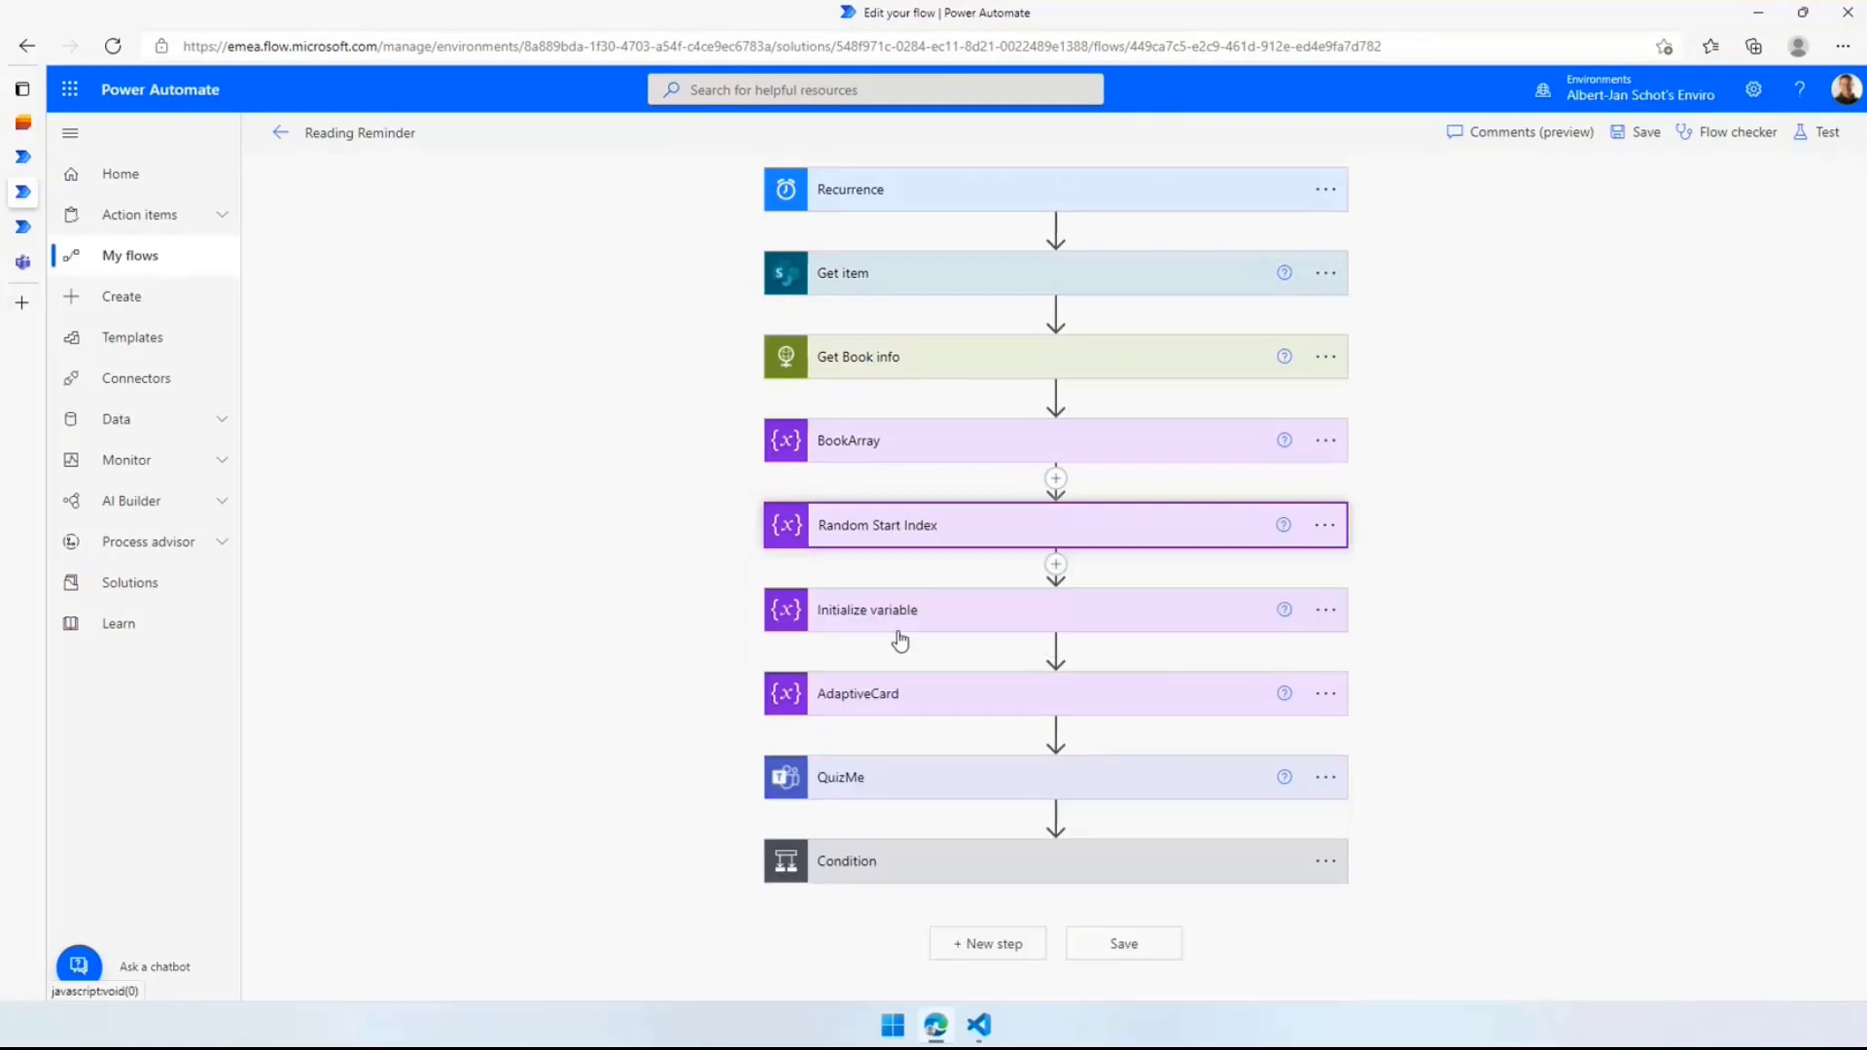
click(907, 622)
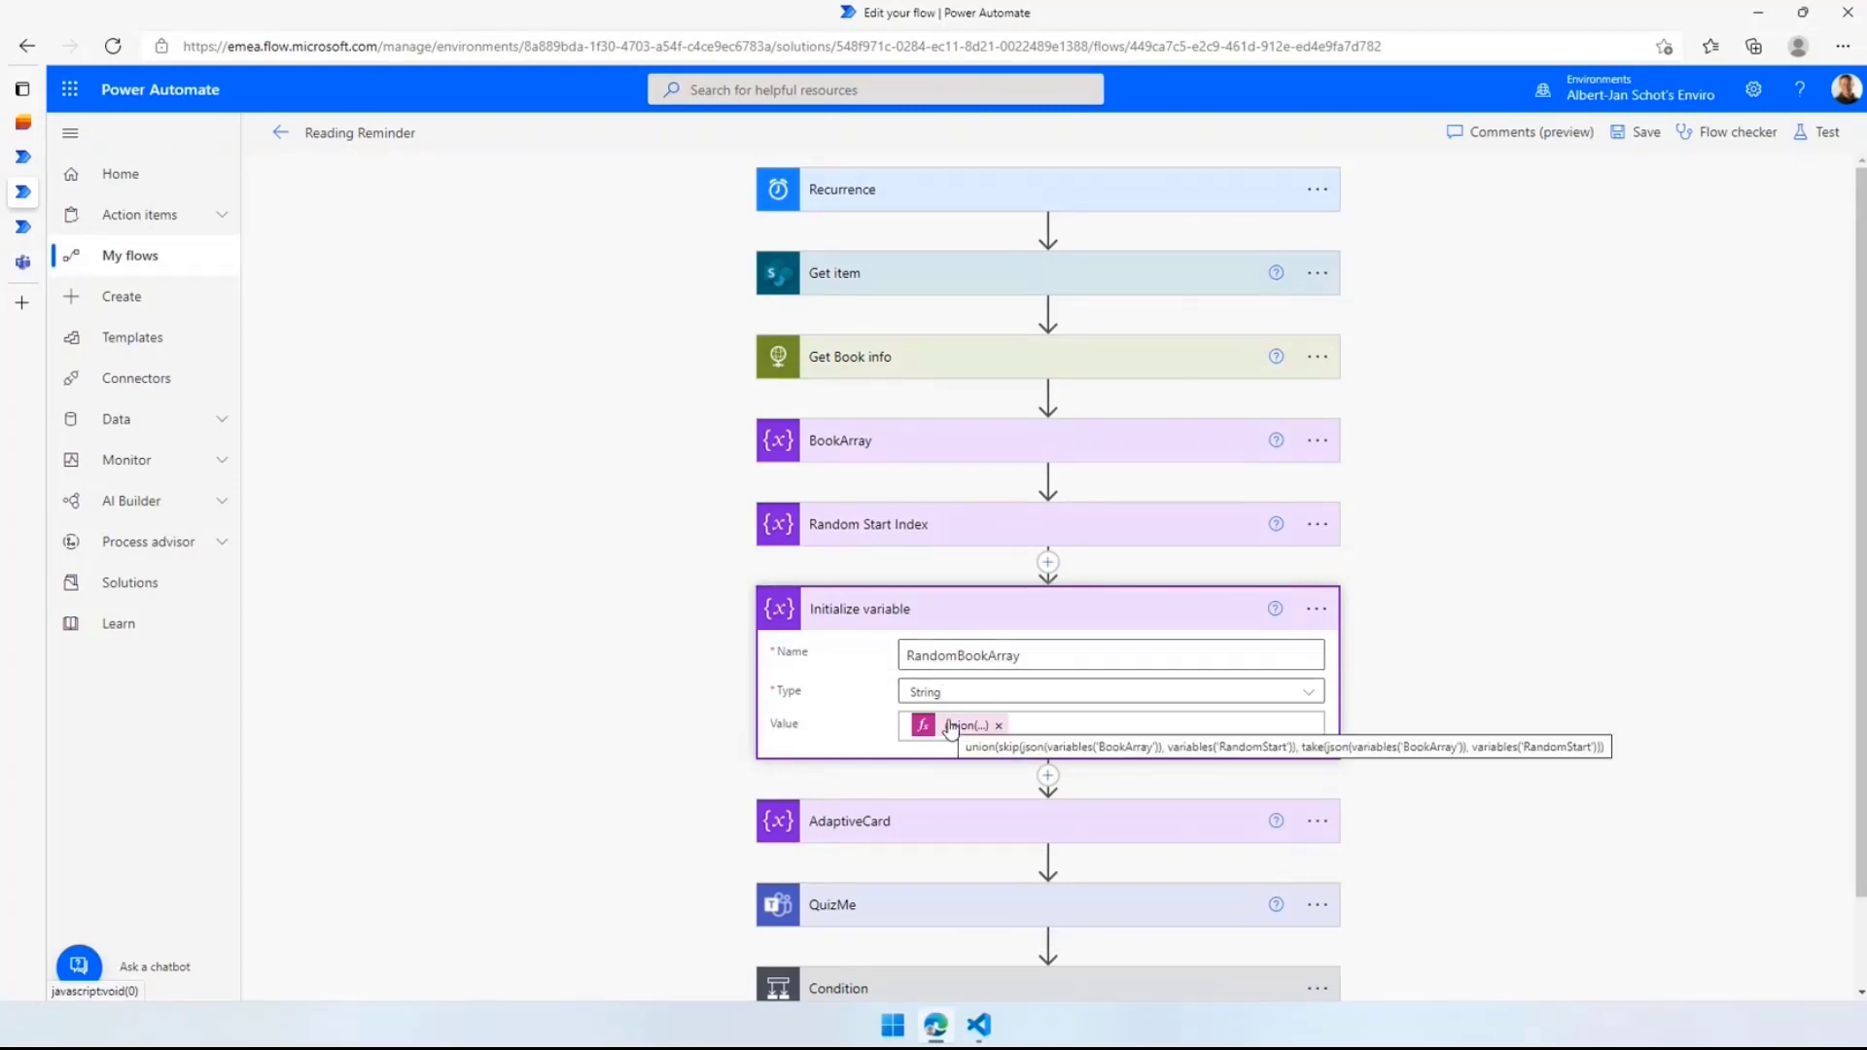
Switch to Visual Studio Code and examine the union expression's skip and take parts and their RandomStart variable
click(978, 1025)
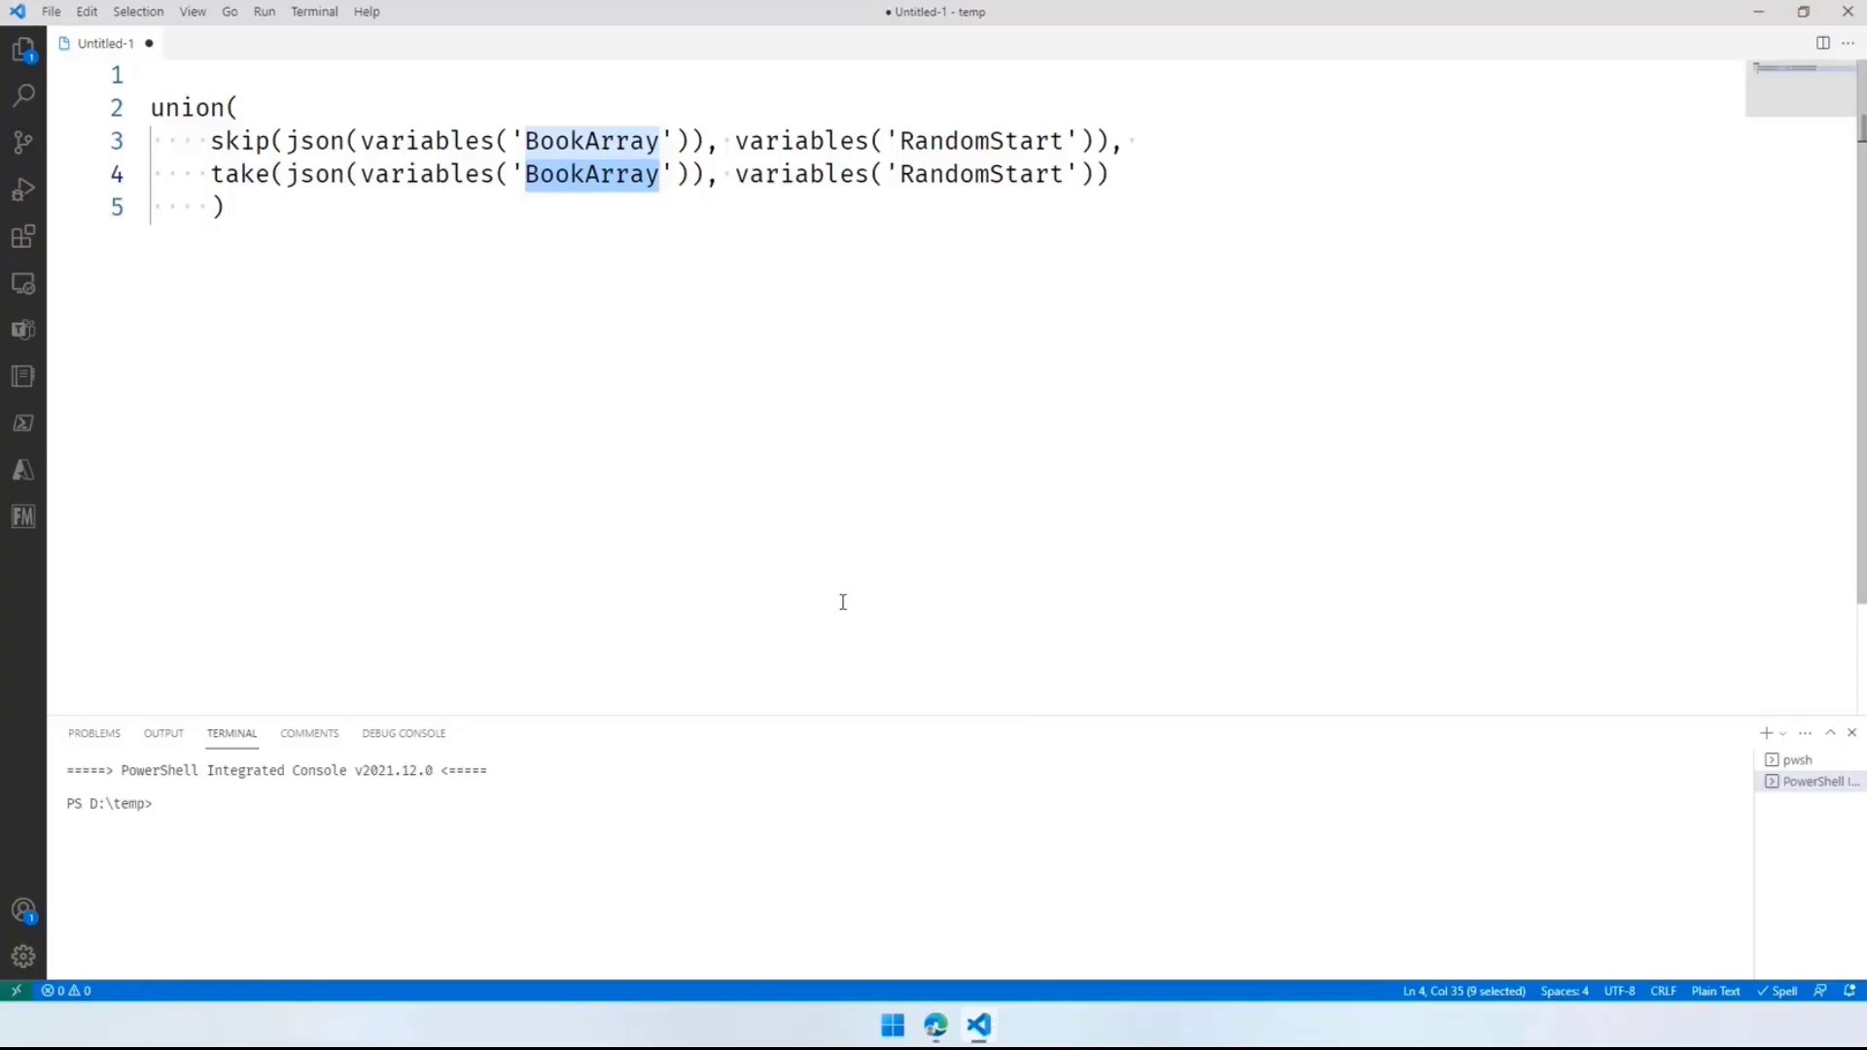
drag(211, 141, 271, 141)
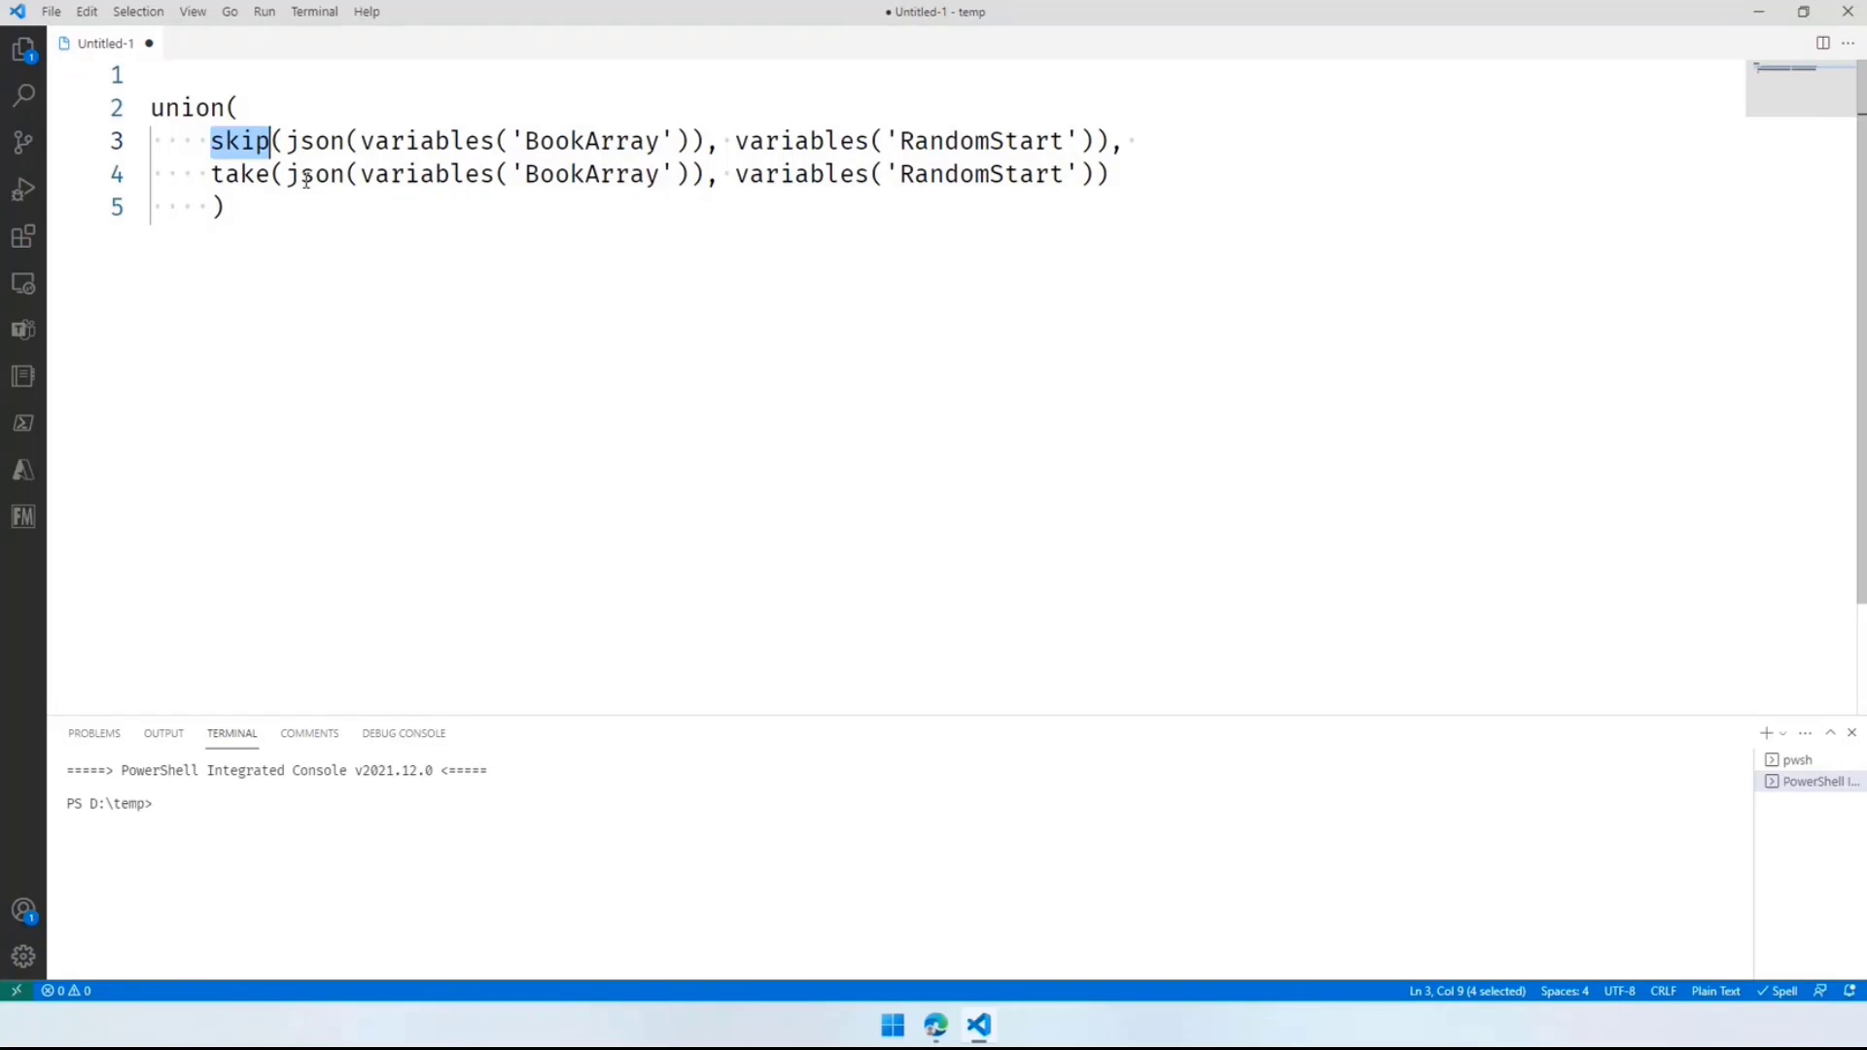
click(1004, 141)
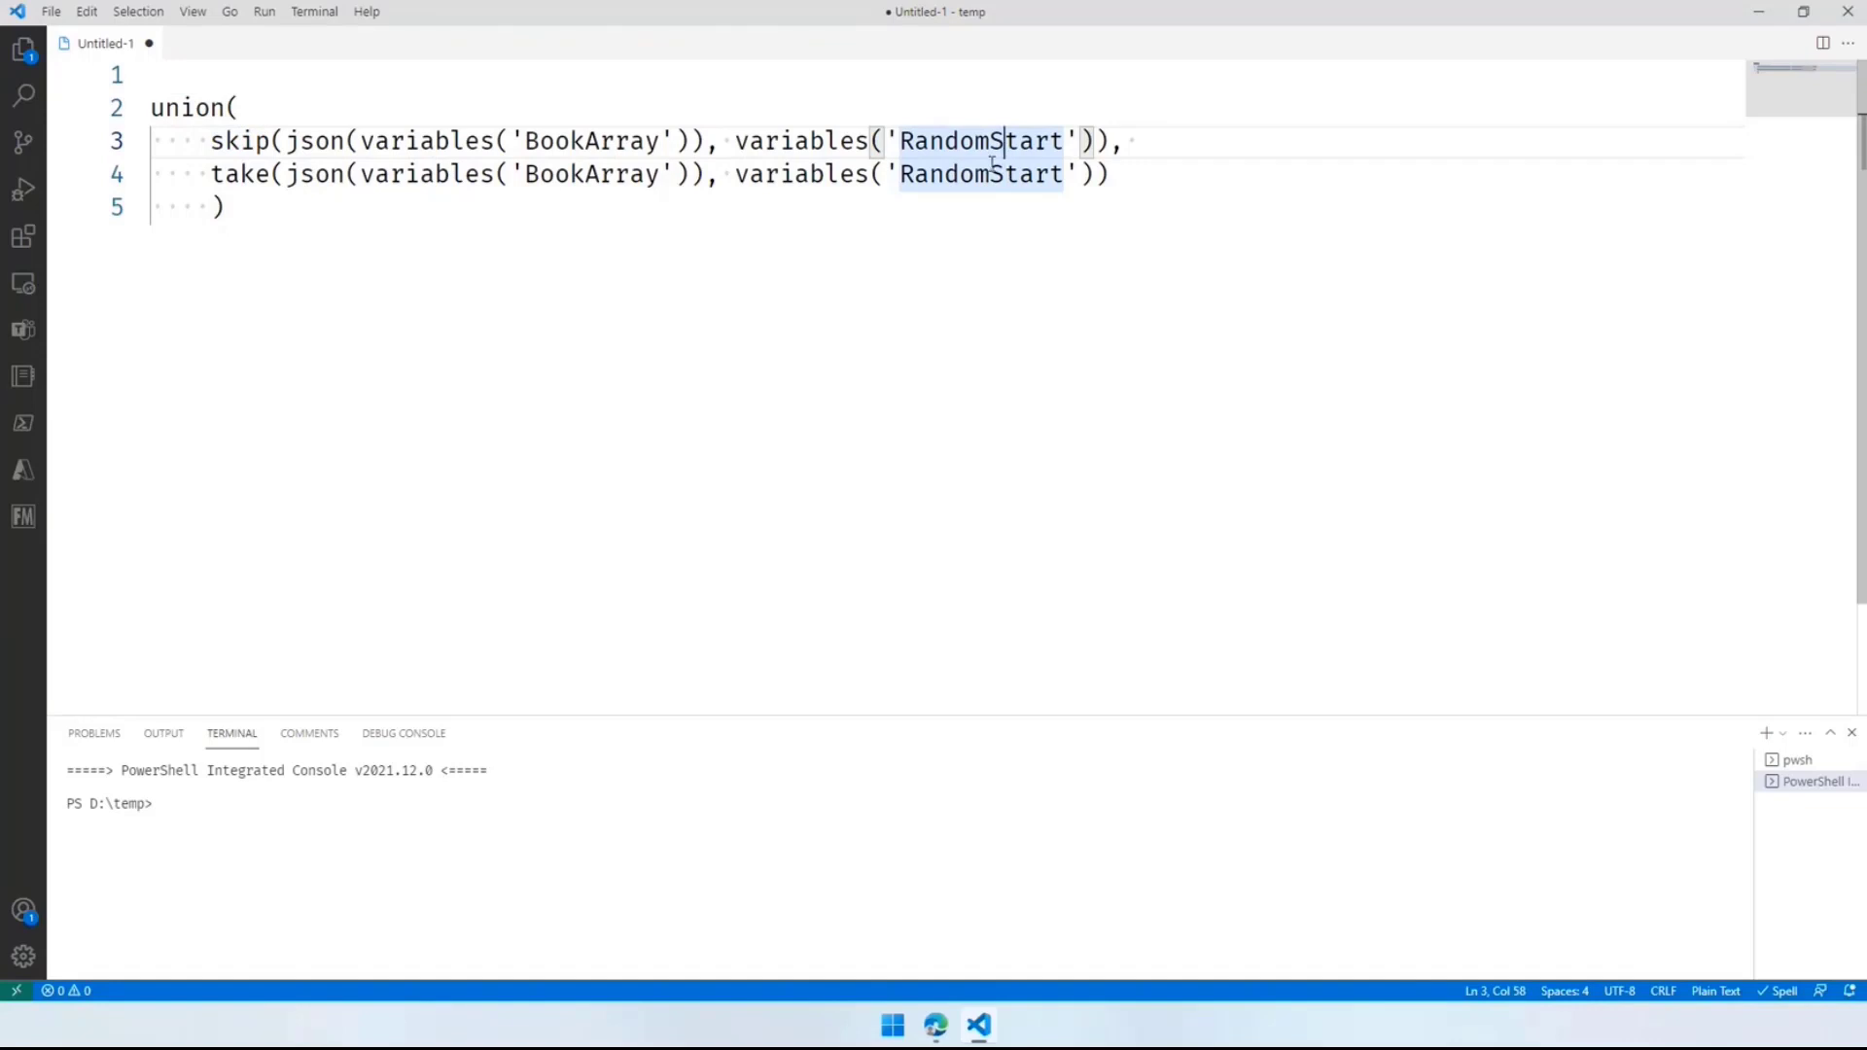
mouse_move(199, 141)
mouse_down()
mouse_move(1145, 137)
mouse_move(210, 176)
mouse_up()
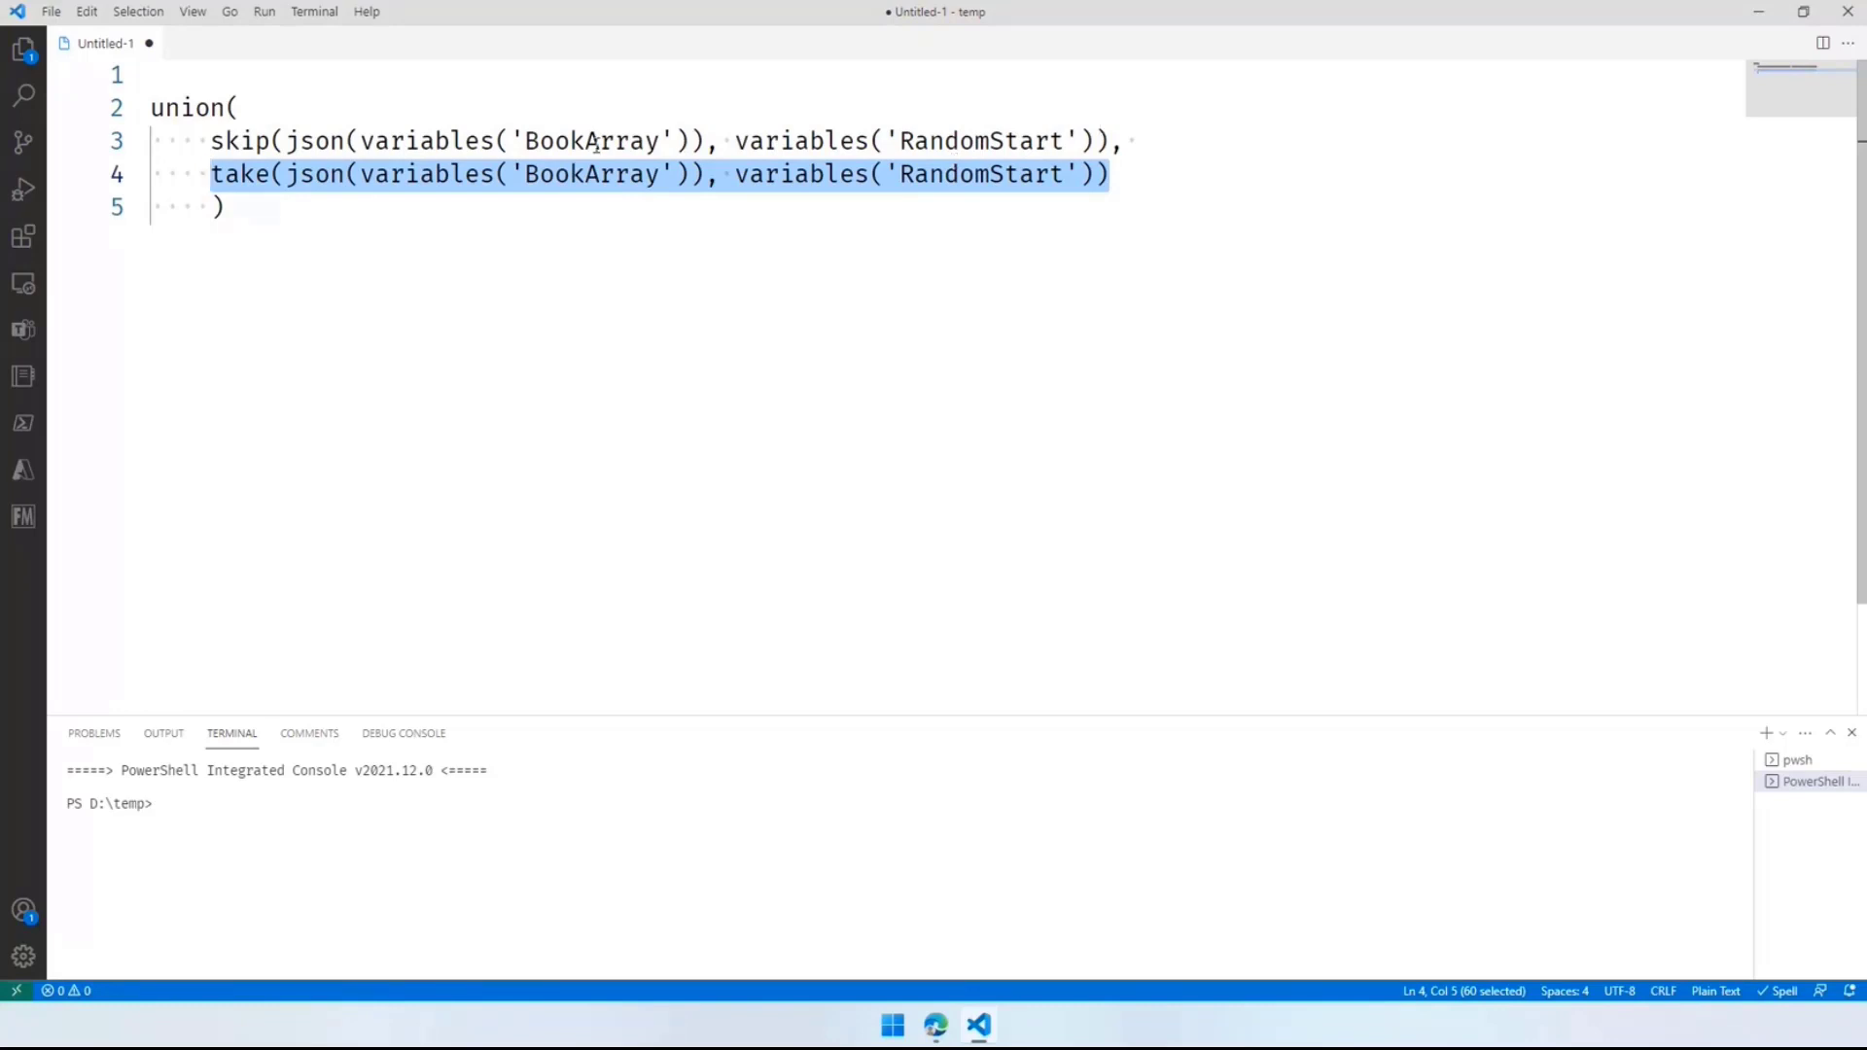
drag(257, 203, 150, 107)
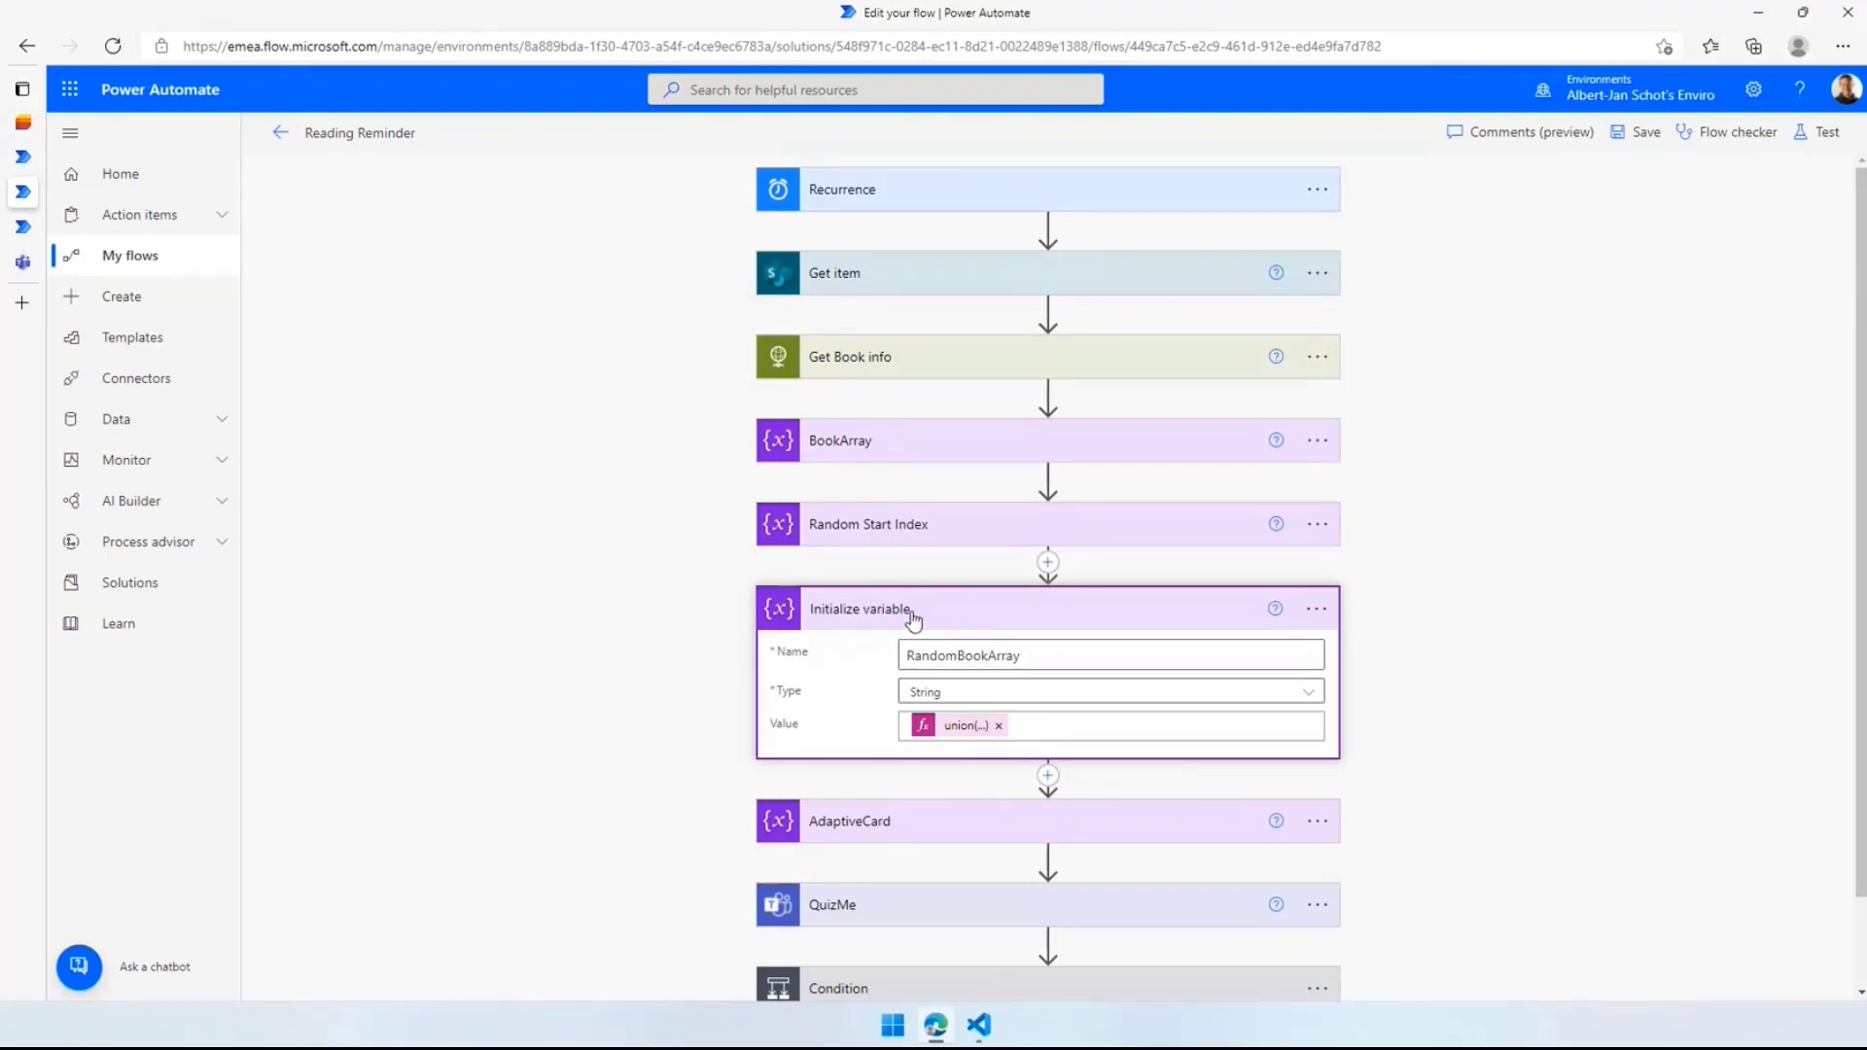
Examine the AdaptiveCard variable's JSON, including the title formatting, the question text and the choices filled from RandomBookArray
click(914, 619)
click(990, 693)
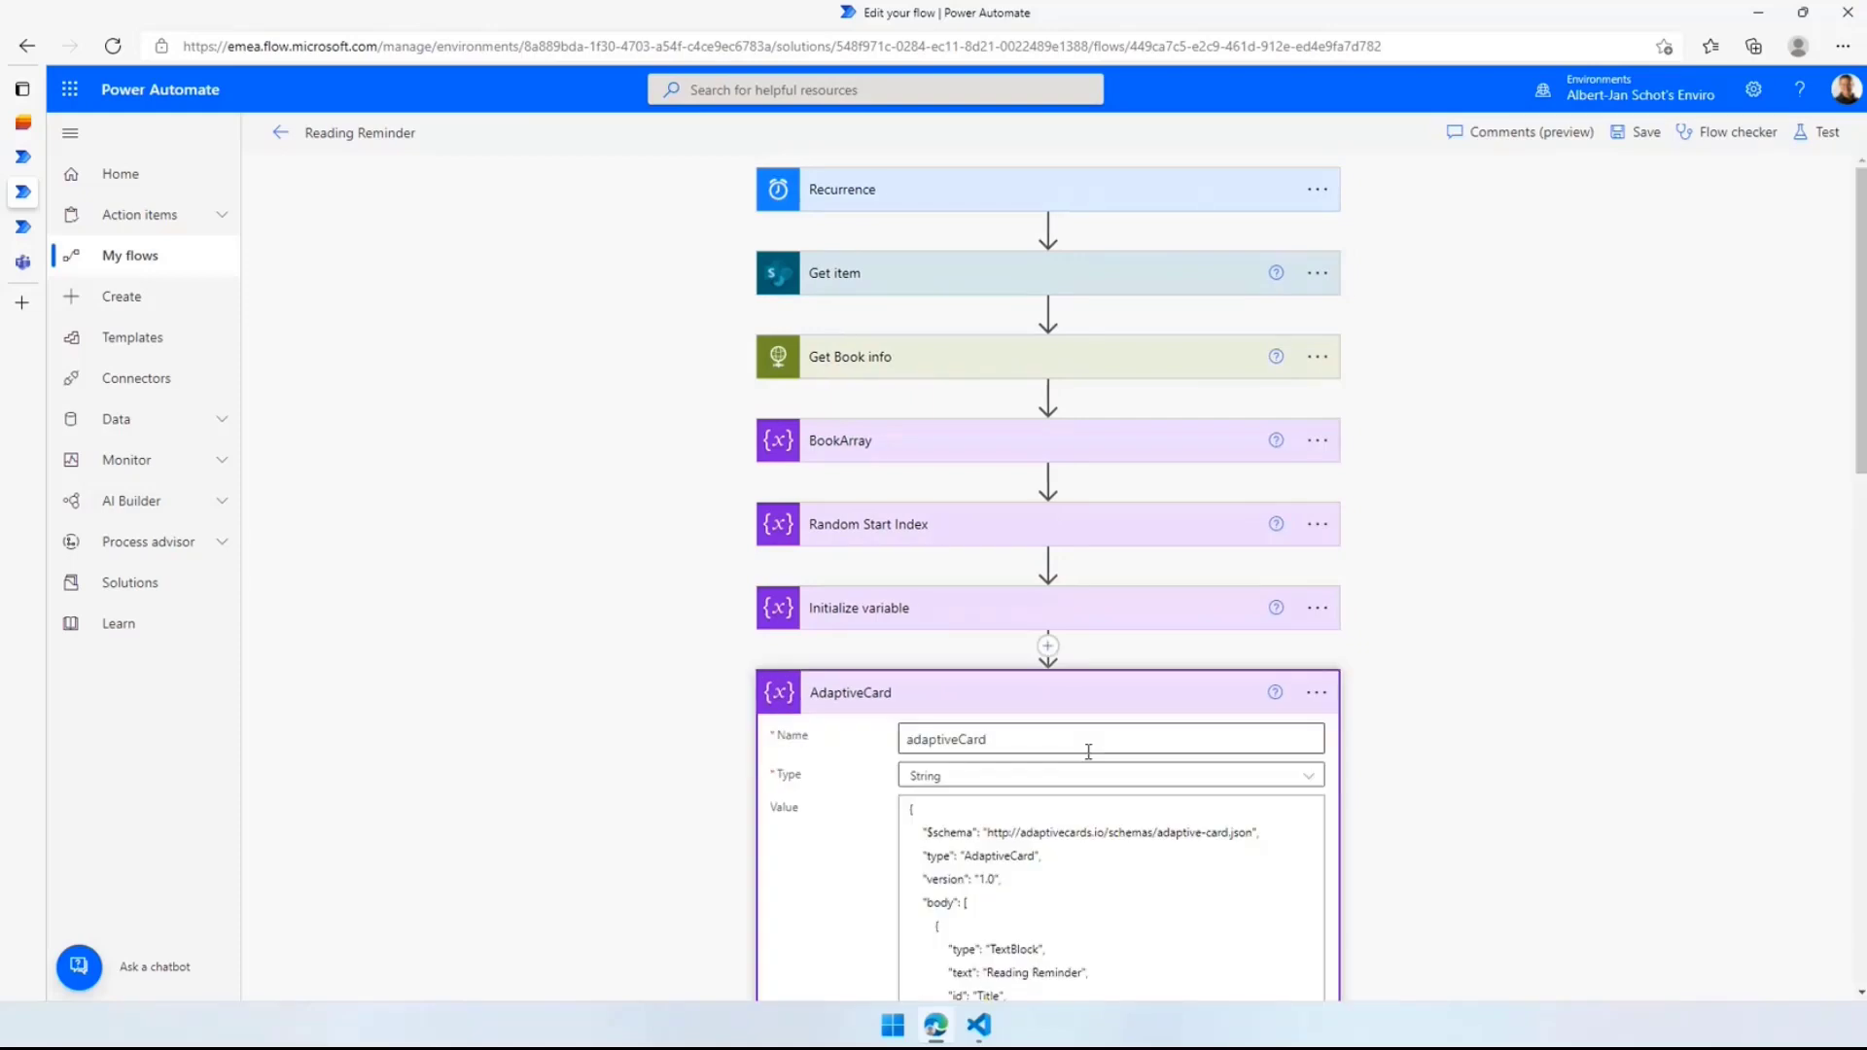
scroll(1088, 752, down, 5)
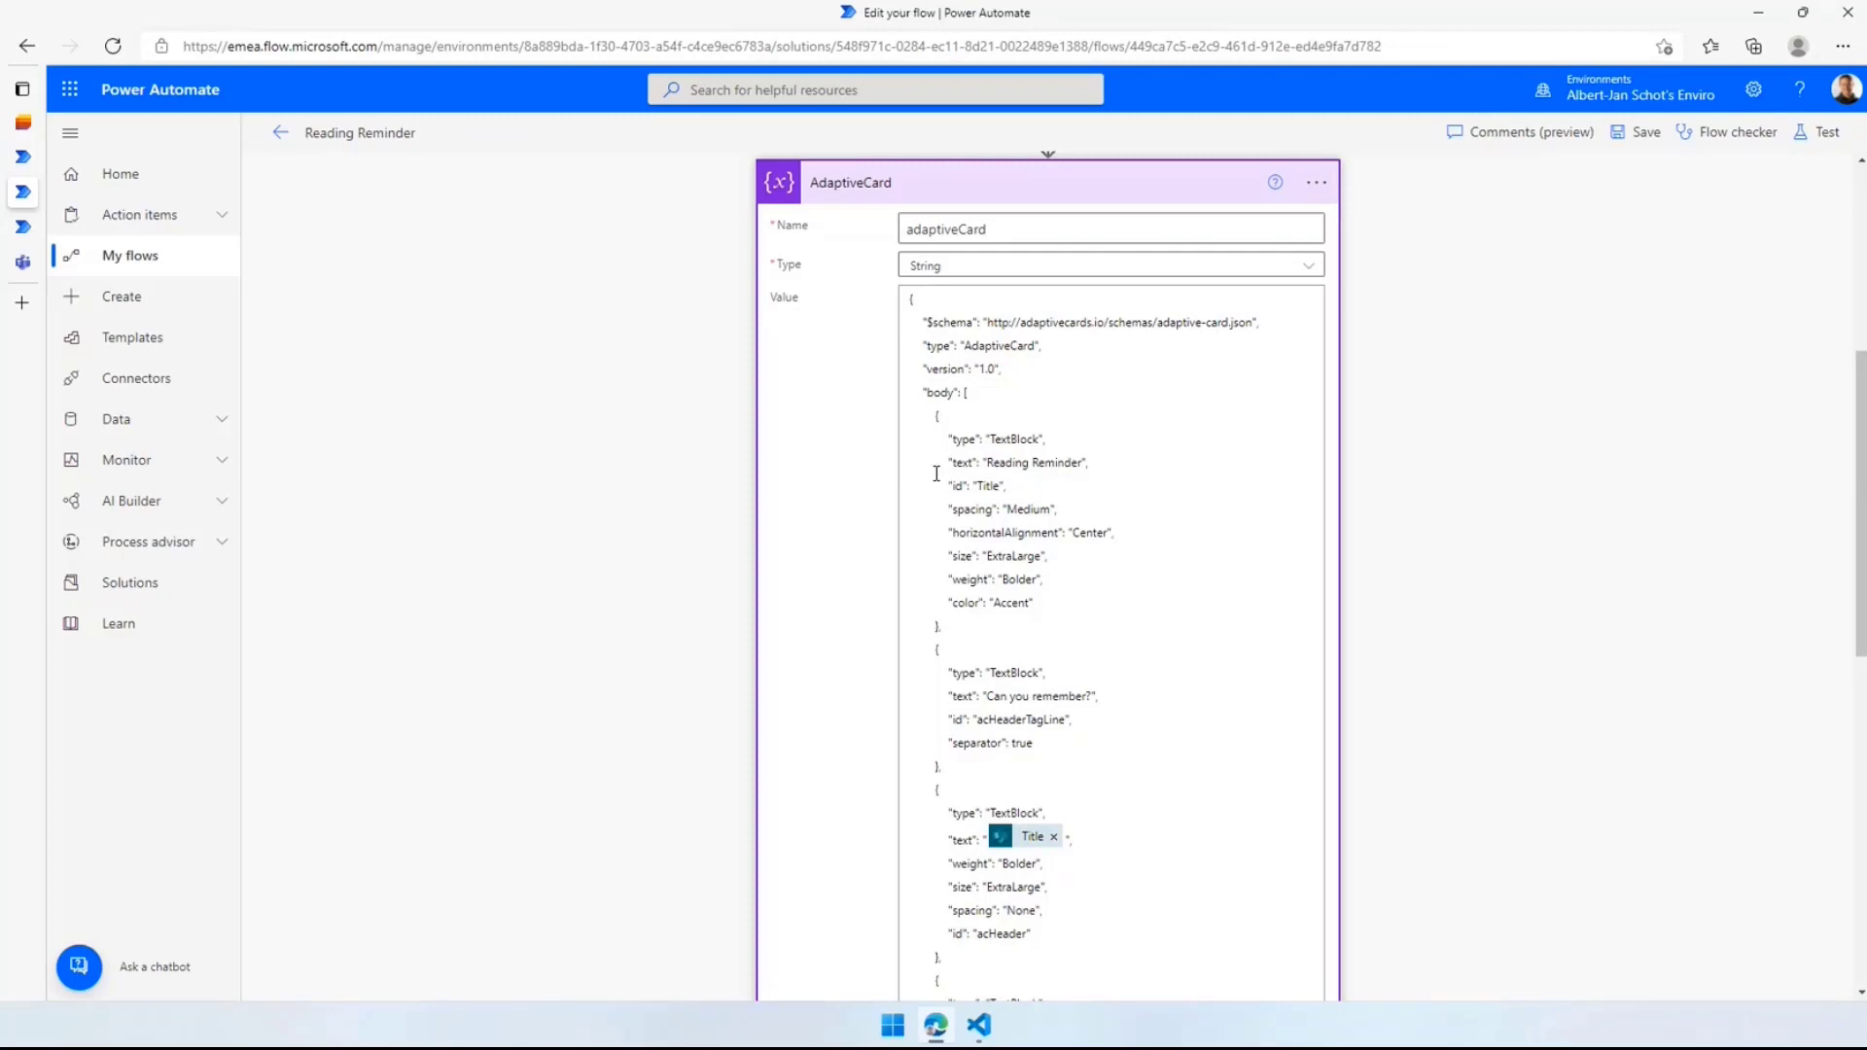
scroll(936, 473, down, 4)
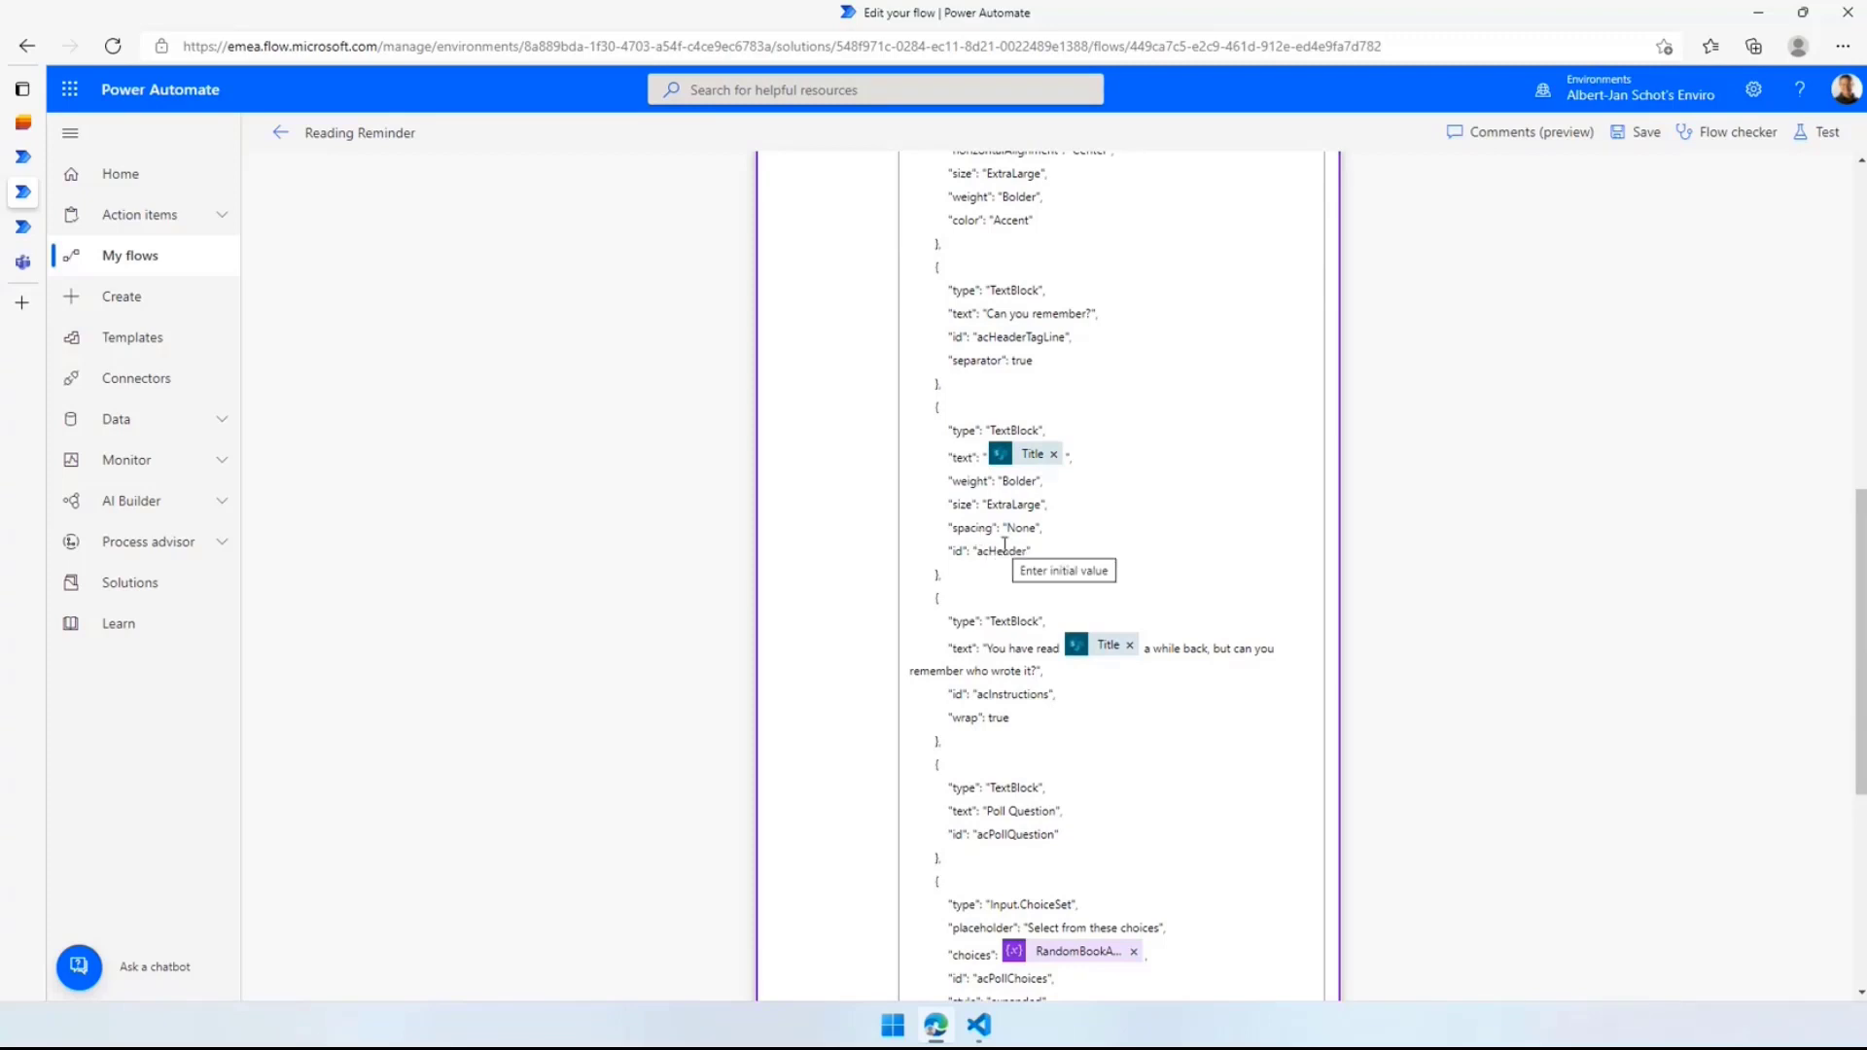
click(1026, 484)
double_click(1026, 483)
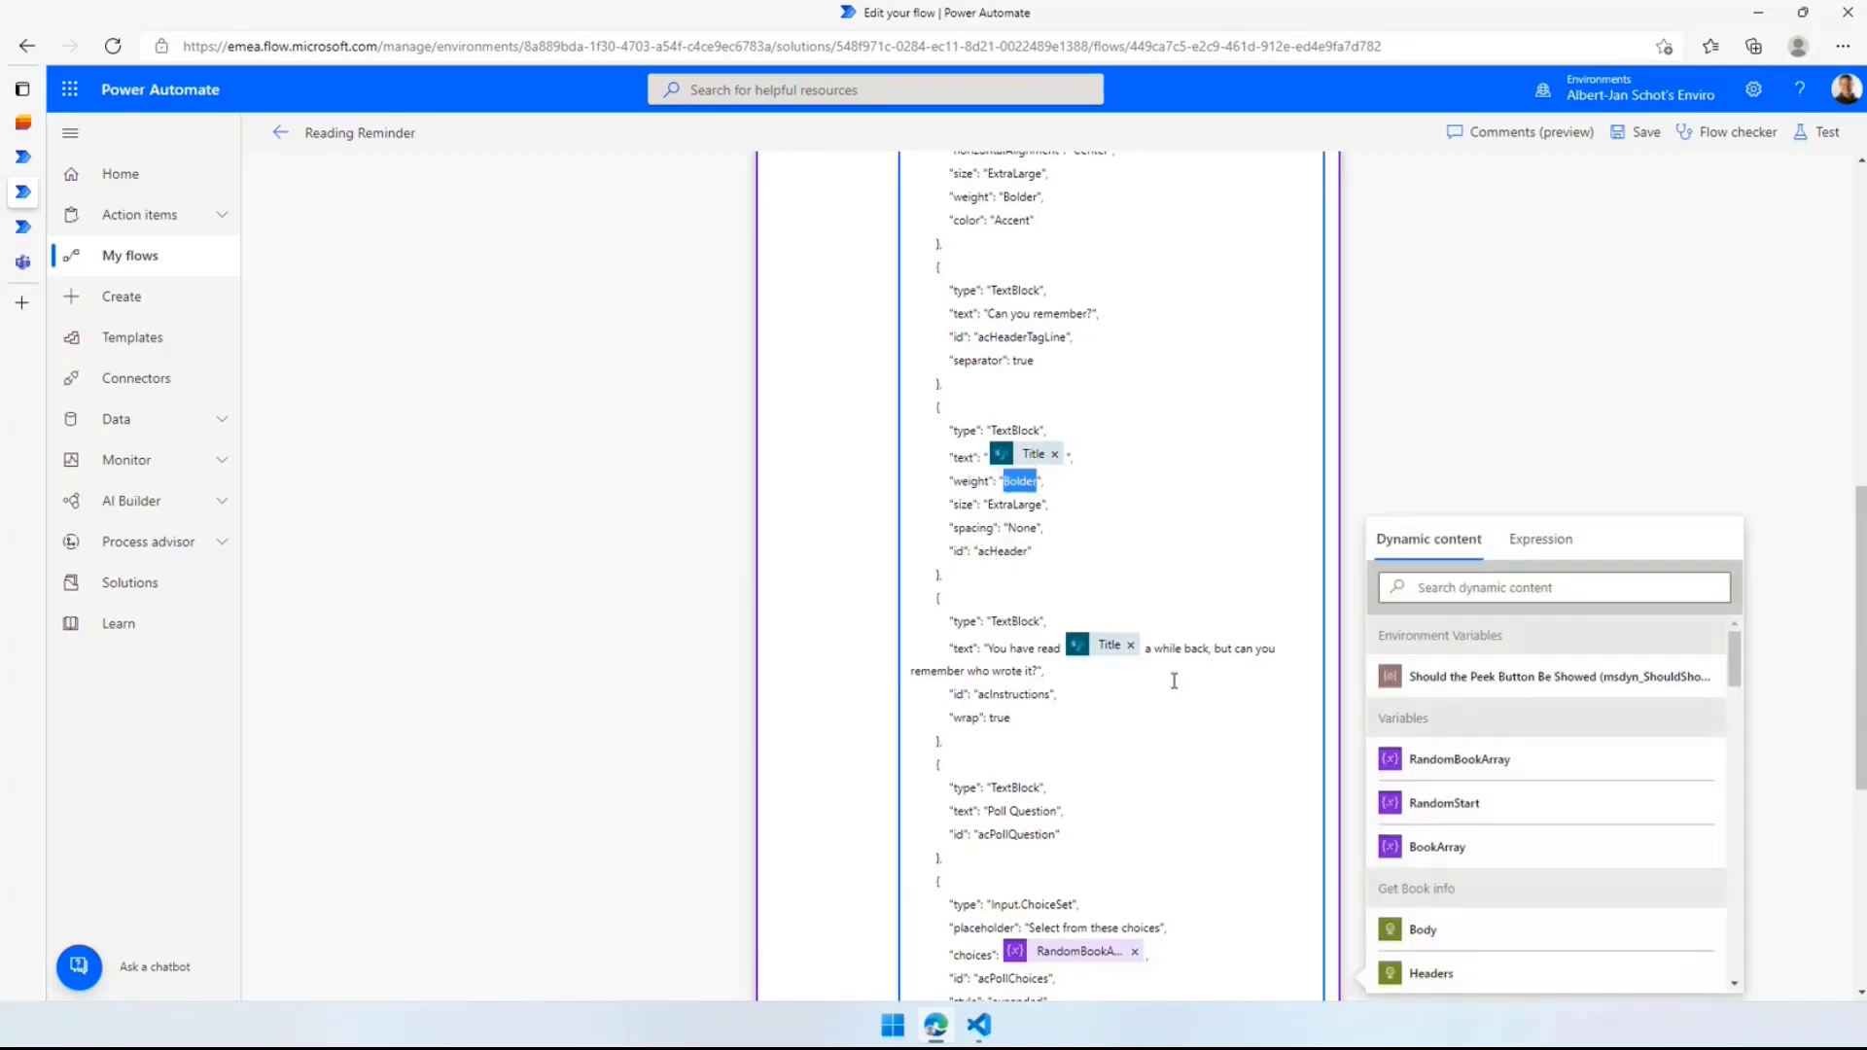
click(1009, 501)
double_click(1010, 500)
drag(1074, 668, 943, 646)
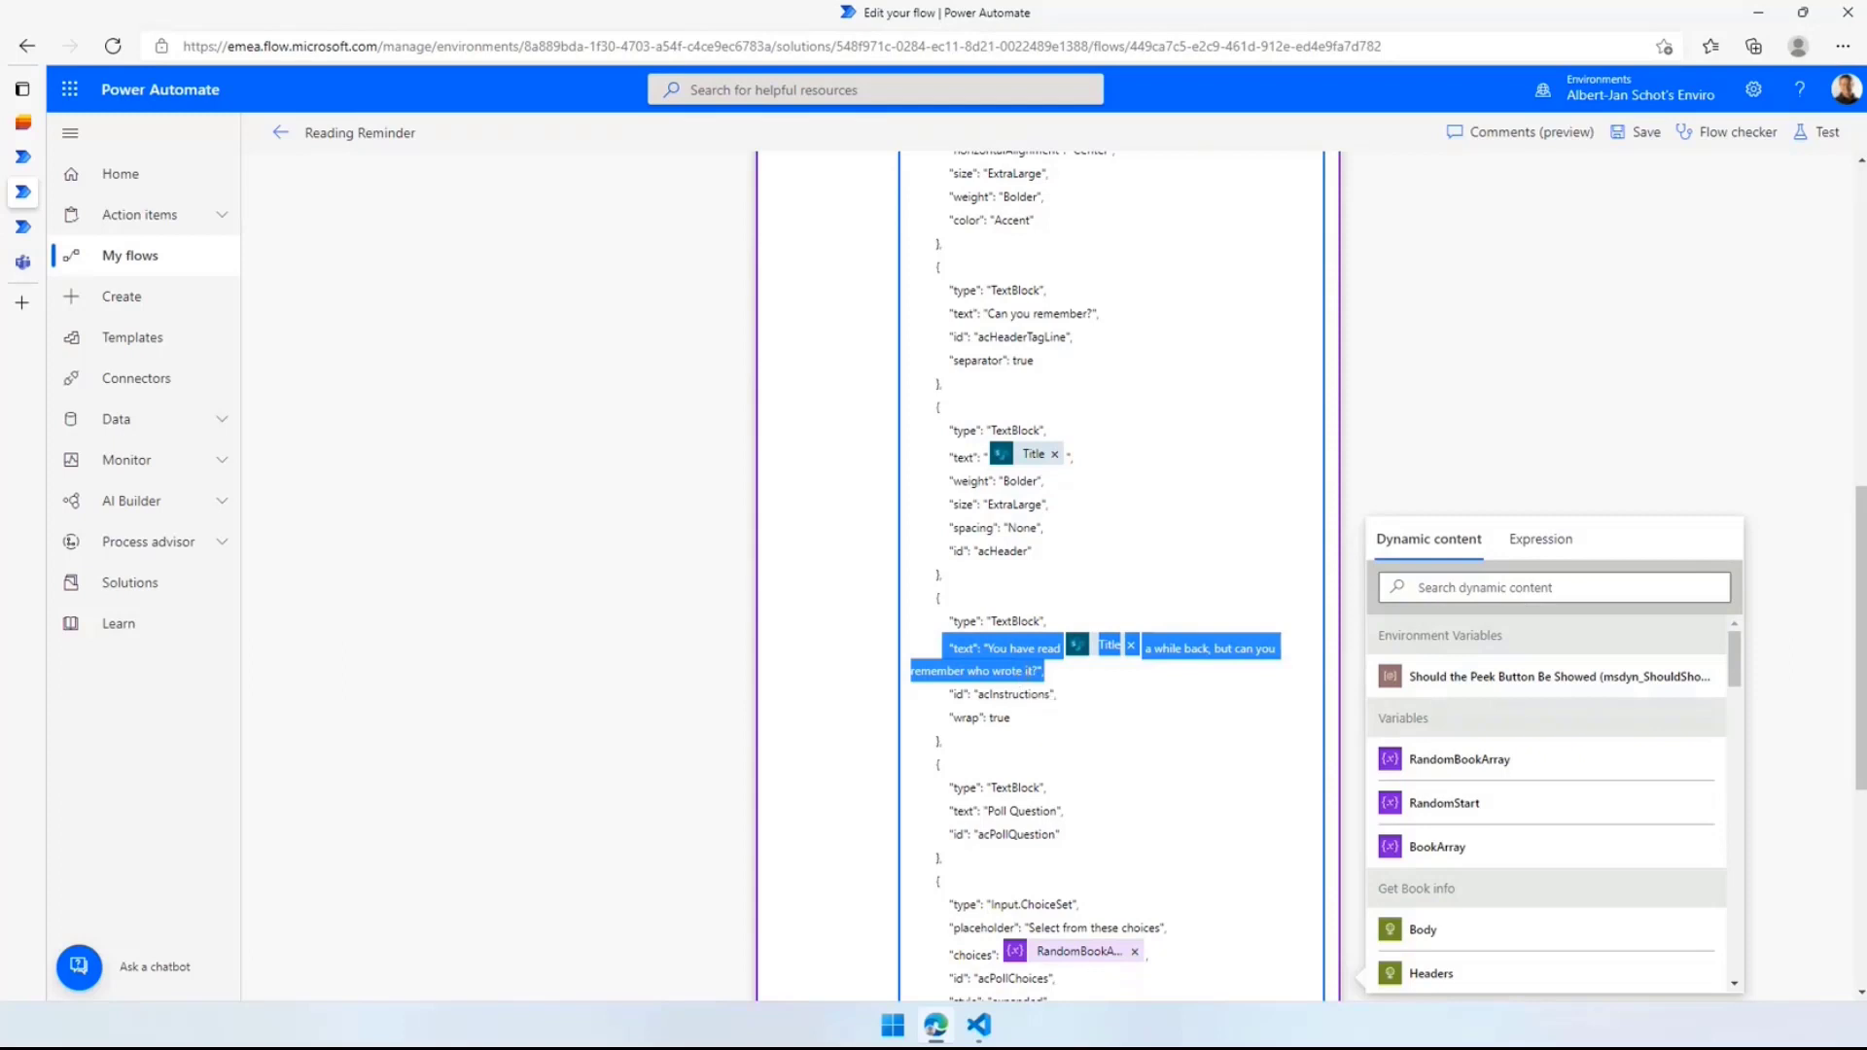
scroll(1002, 681, down, 2)
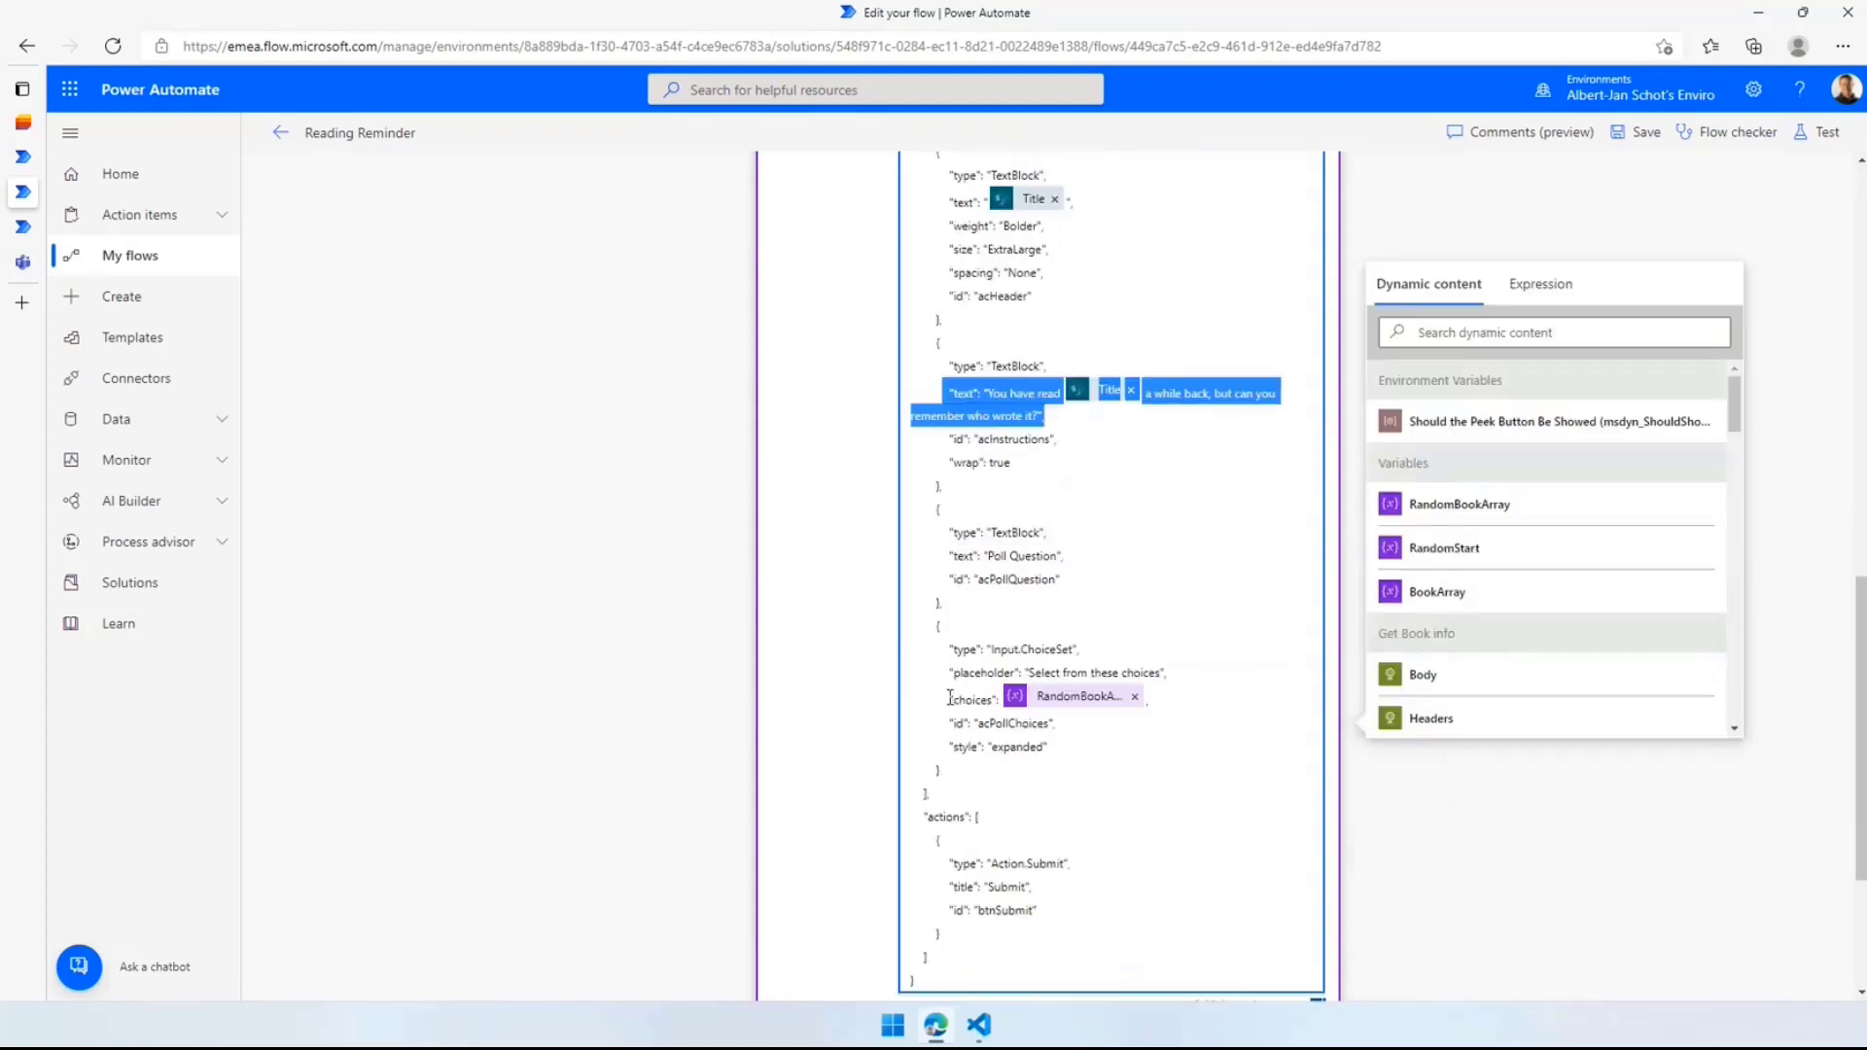
drag(948, 696, 1200, 702)
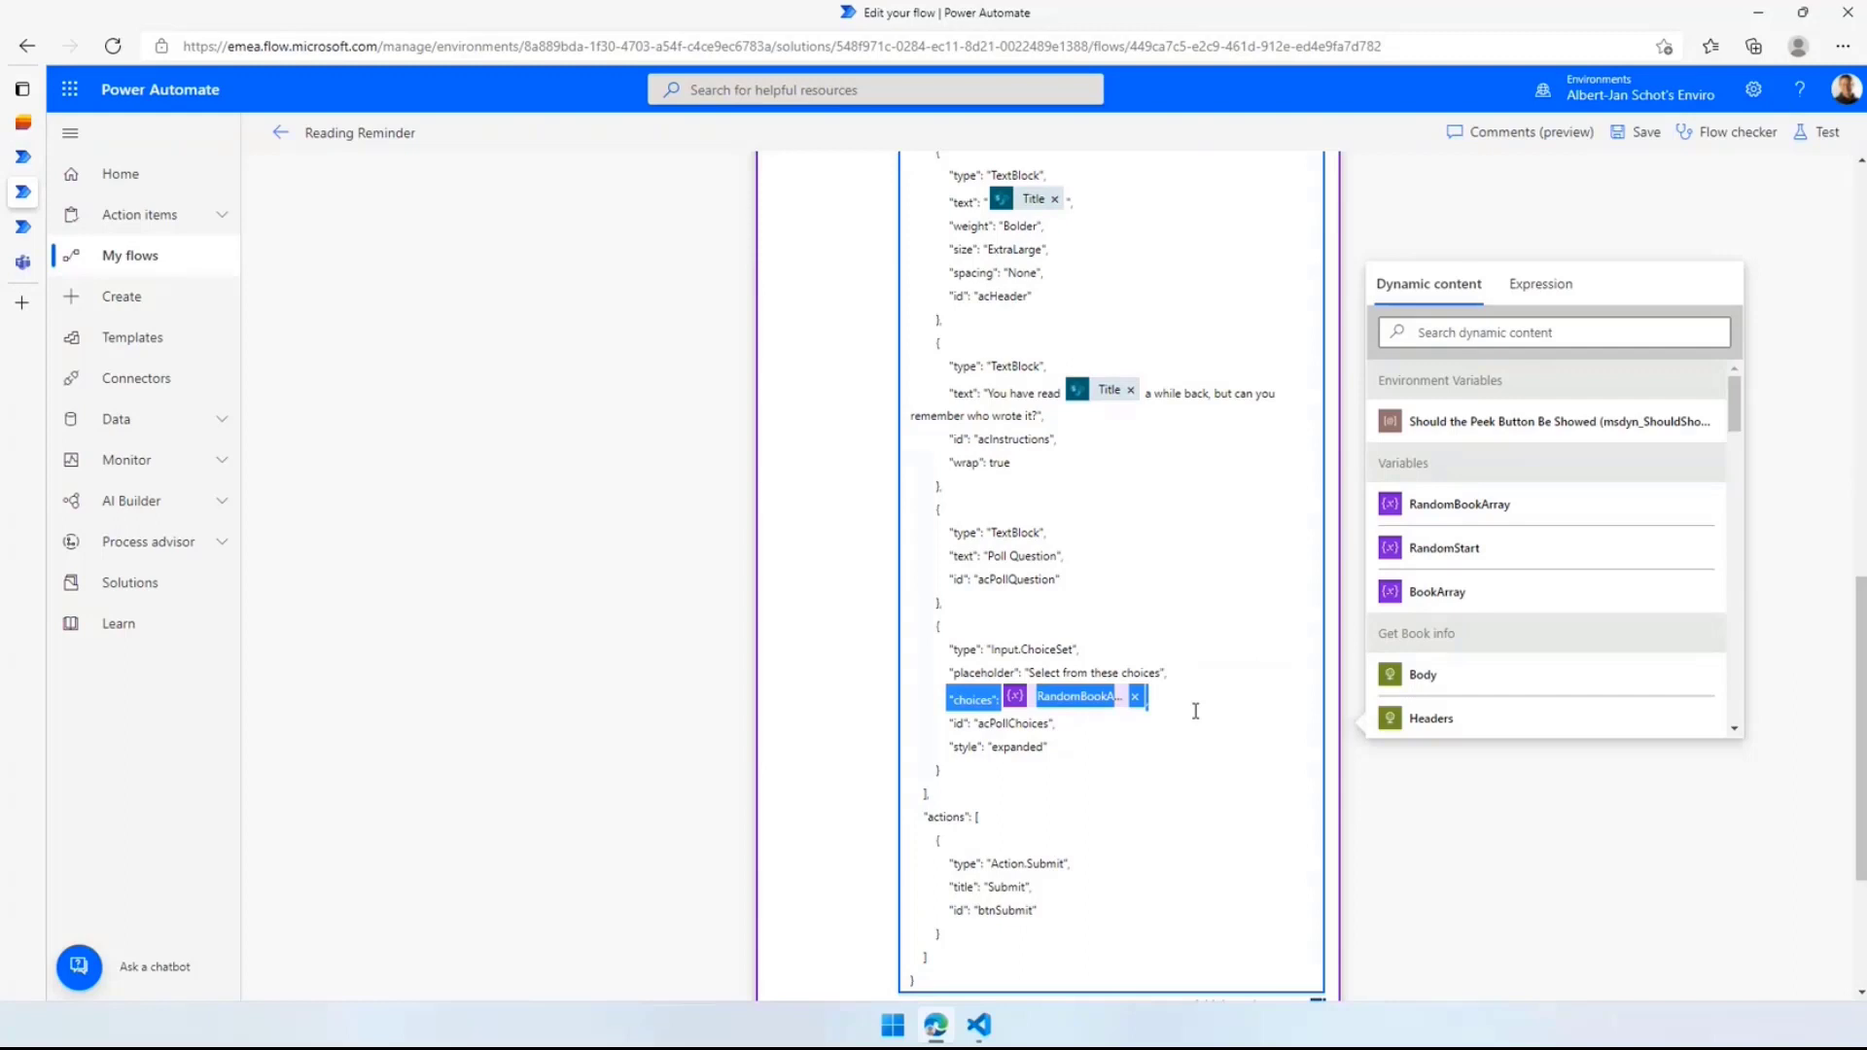
scroll(1007, 438, up, 8)
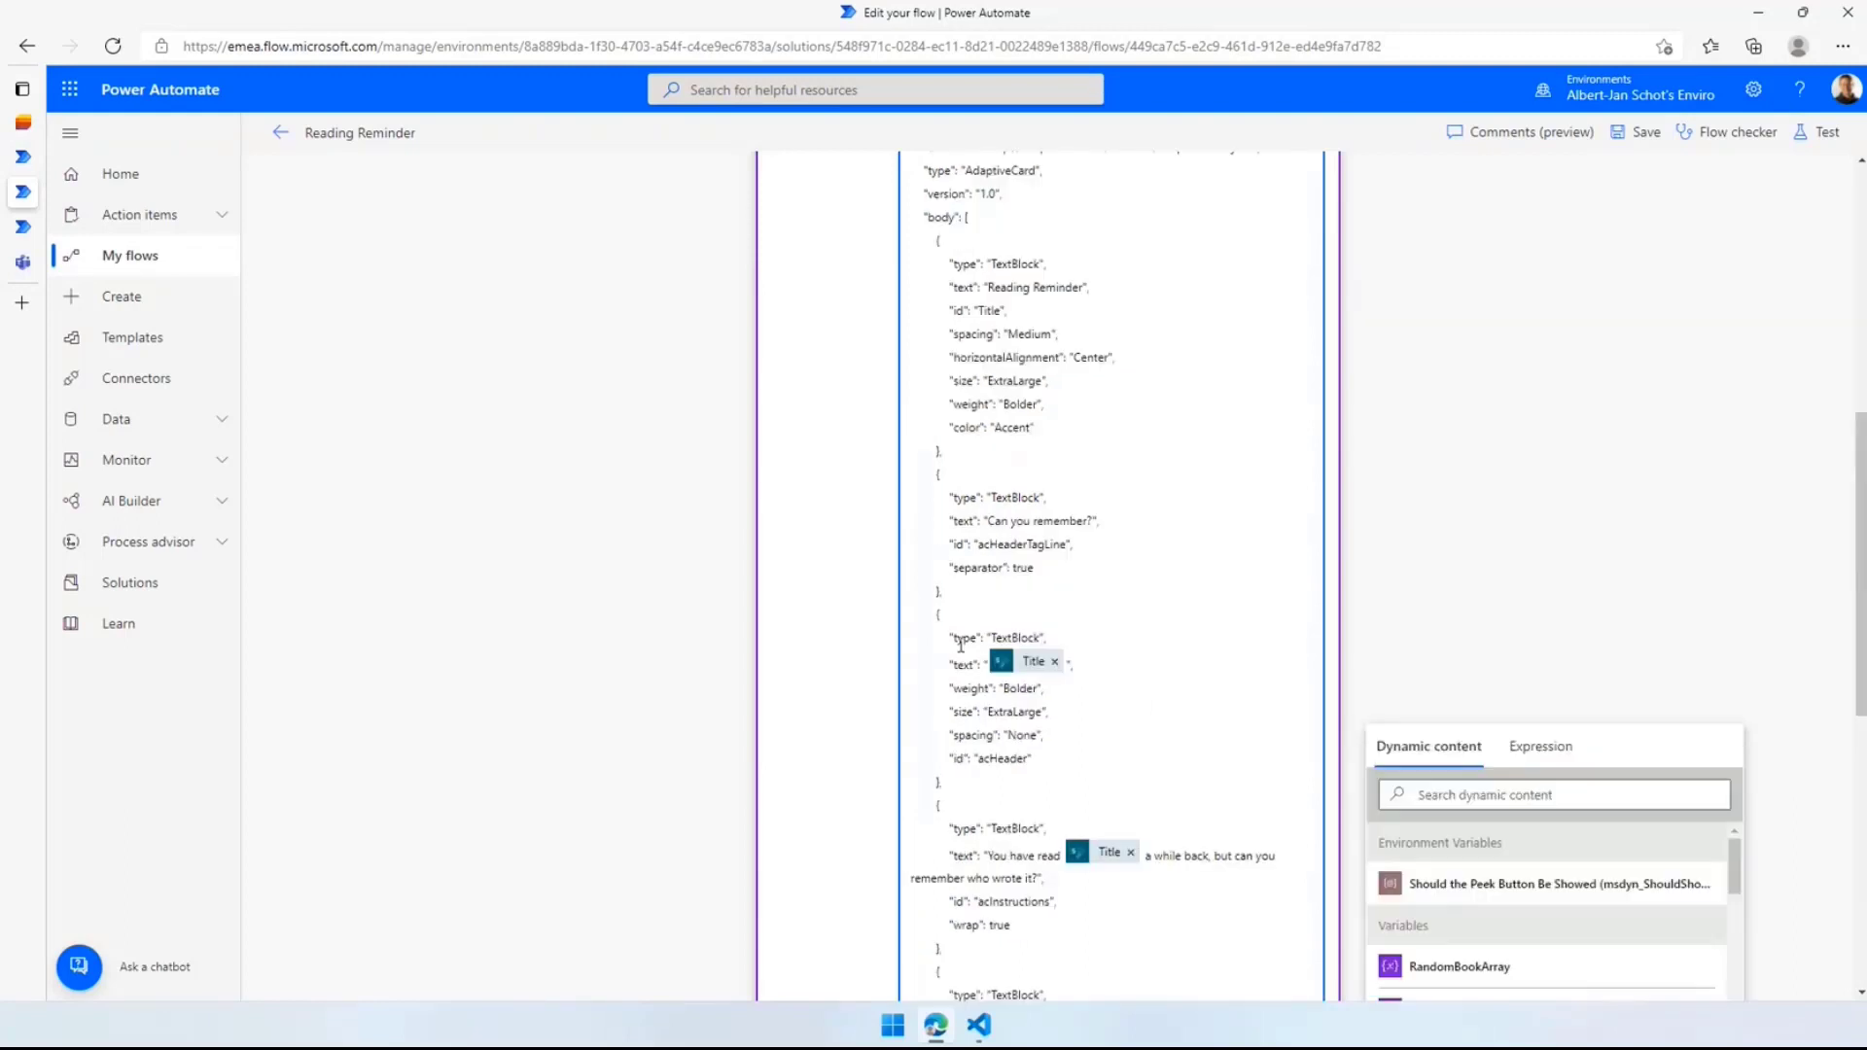
click(1000, 451)
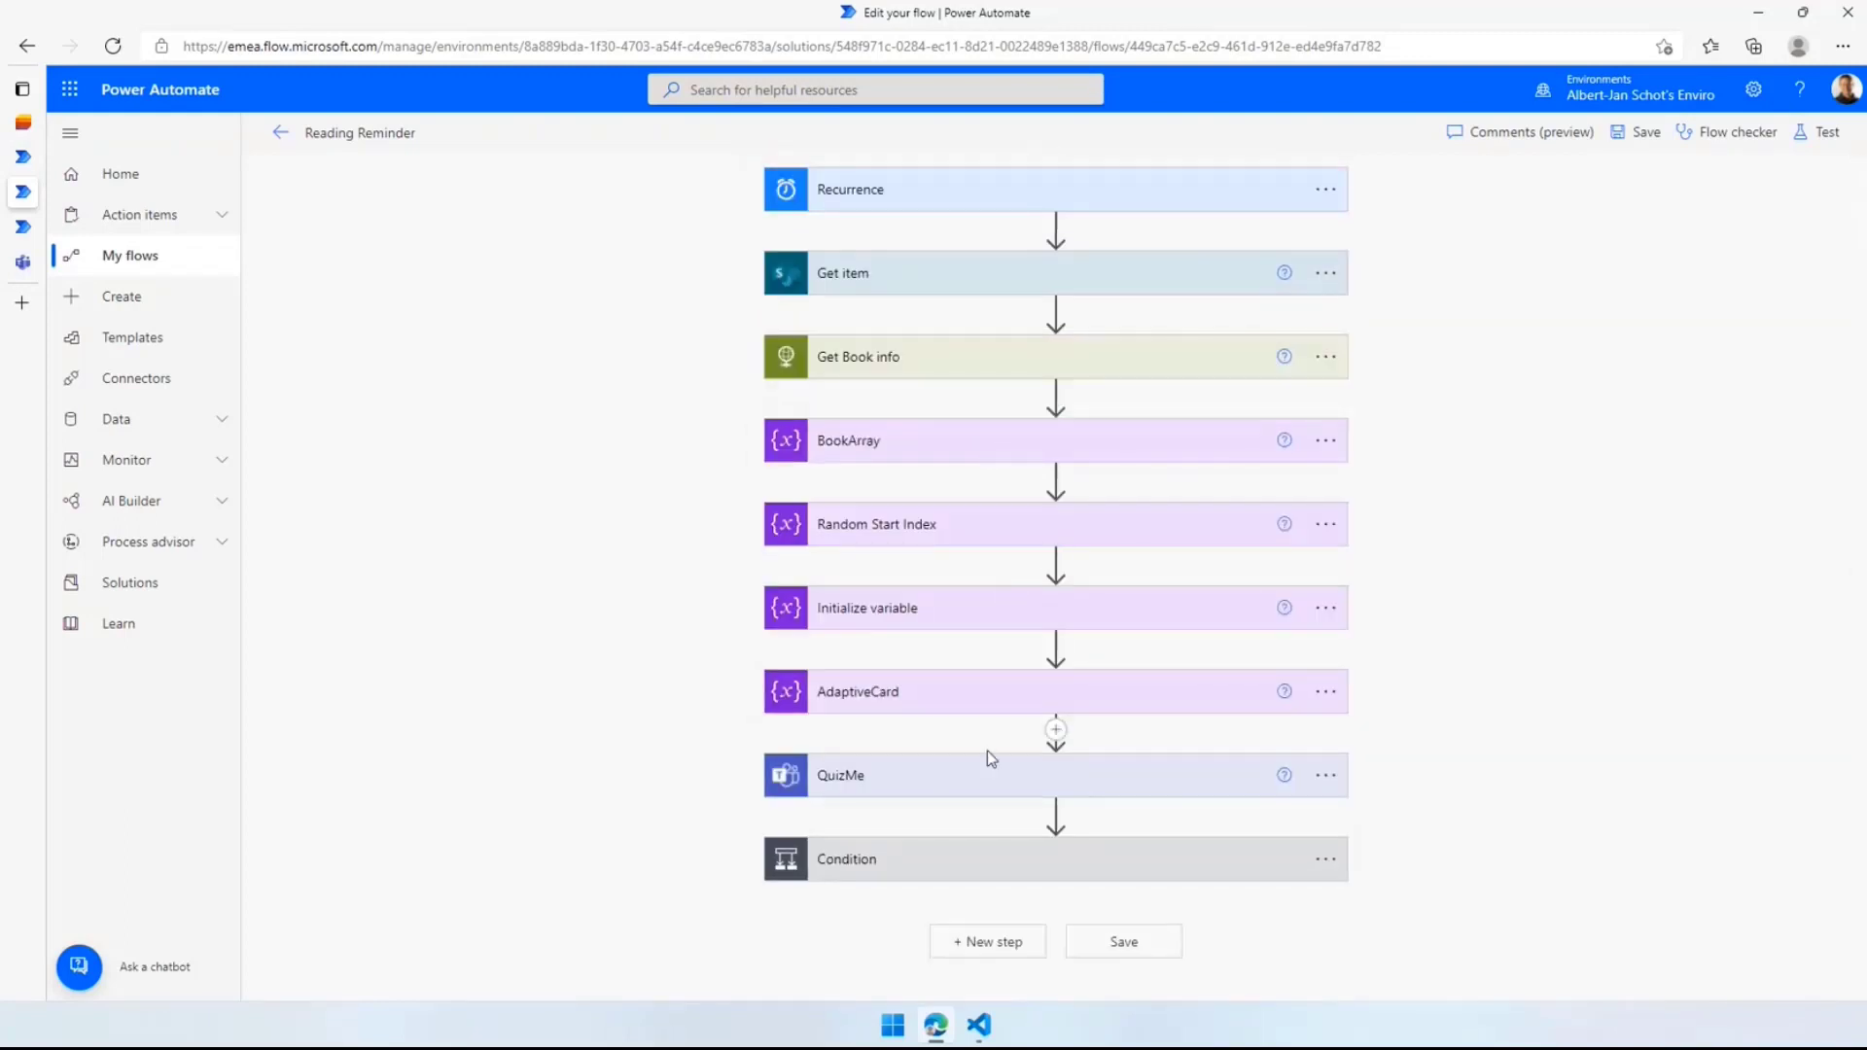
Examine the QuizMe action's message and recipient settings, and expand the Condition with its yes and no branches
click(967, 775)
scroll(963, 819, down, 1)
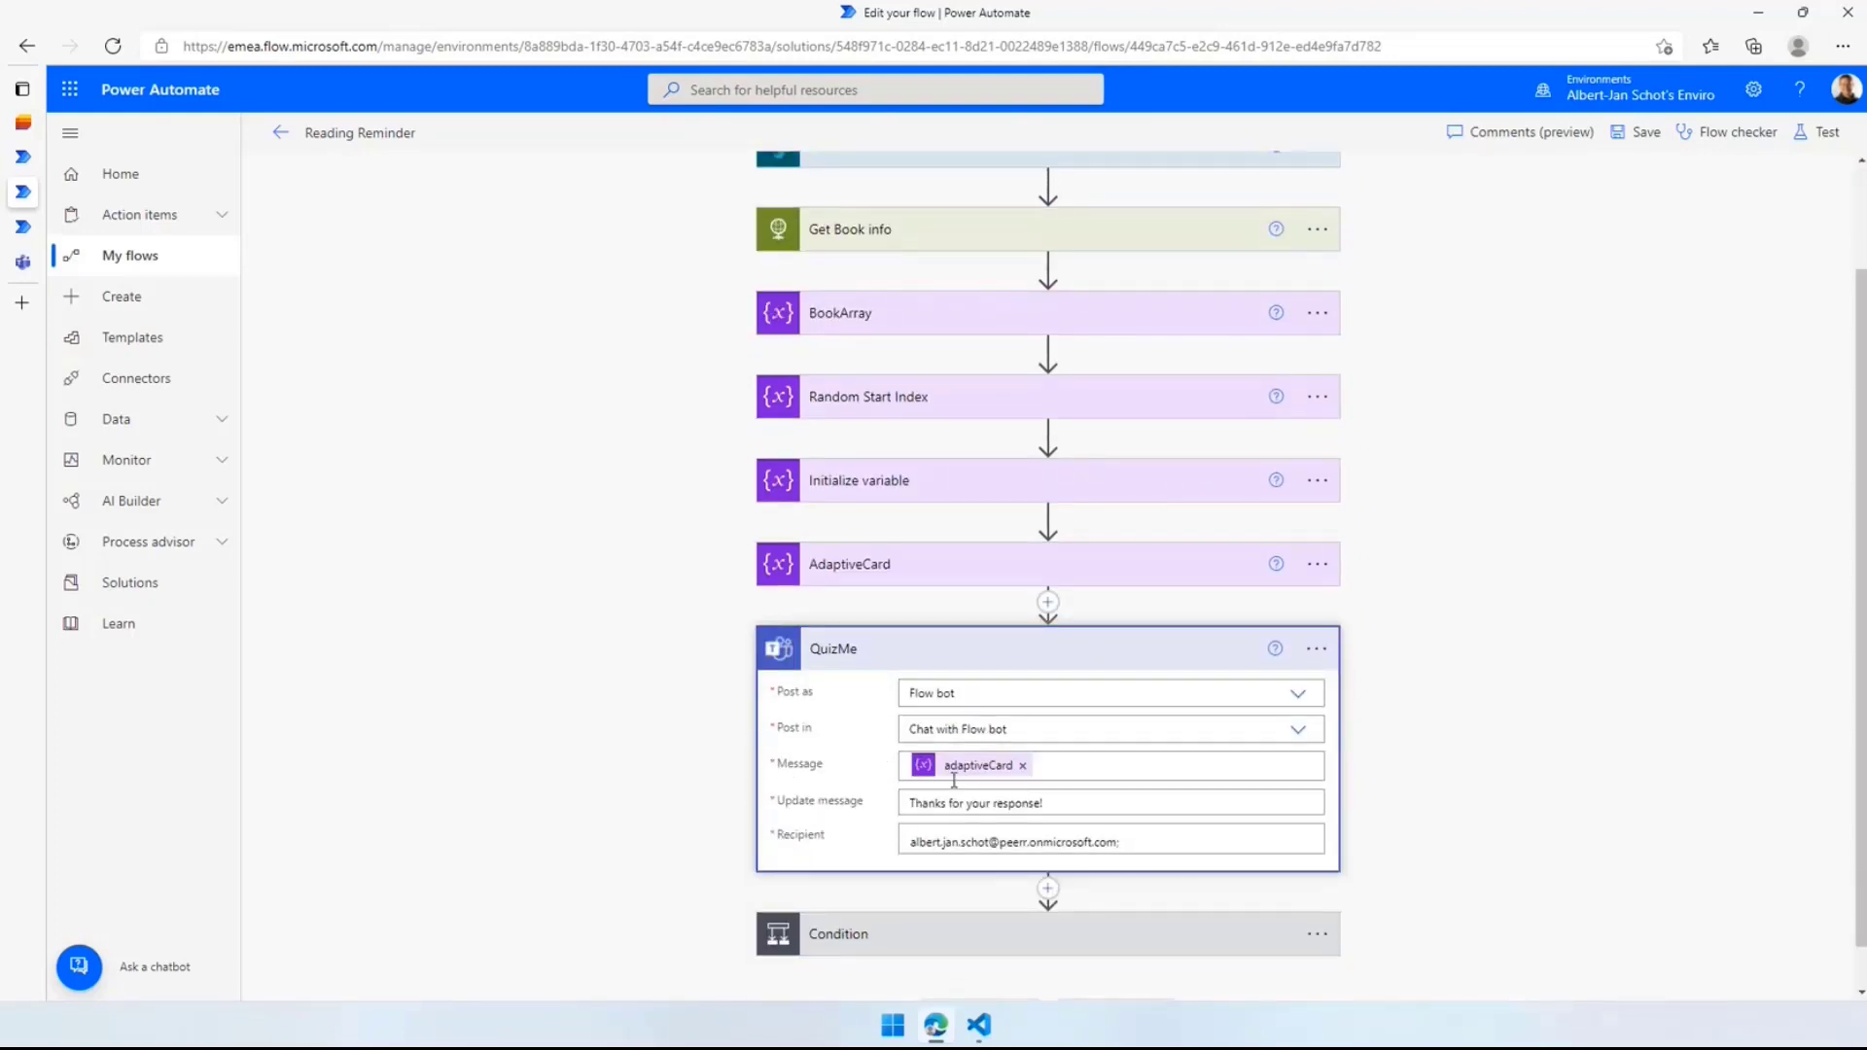
click(908, 843)
click(954, 914)
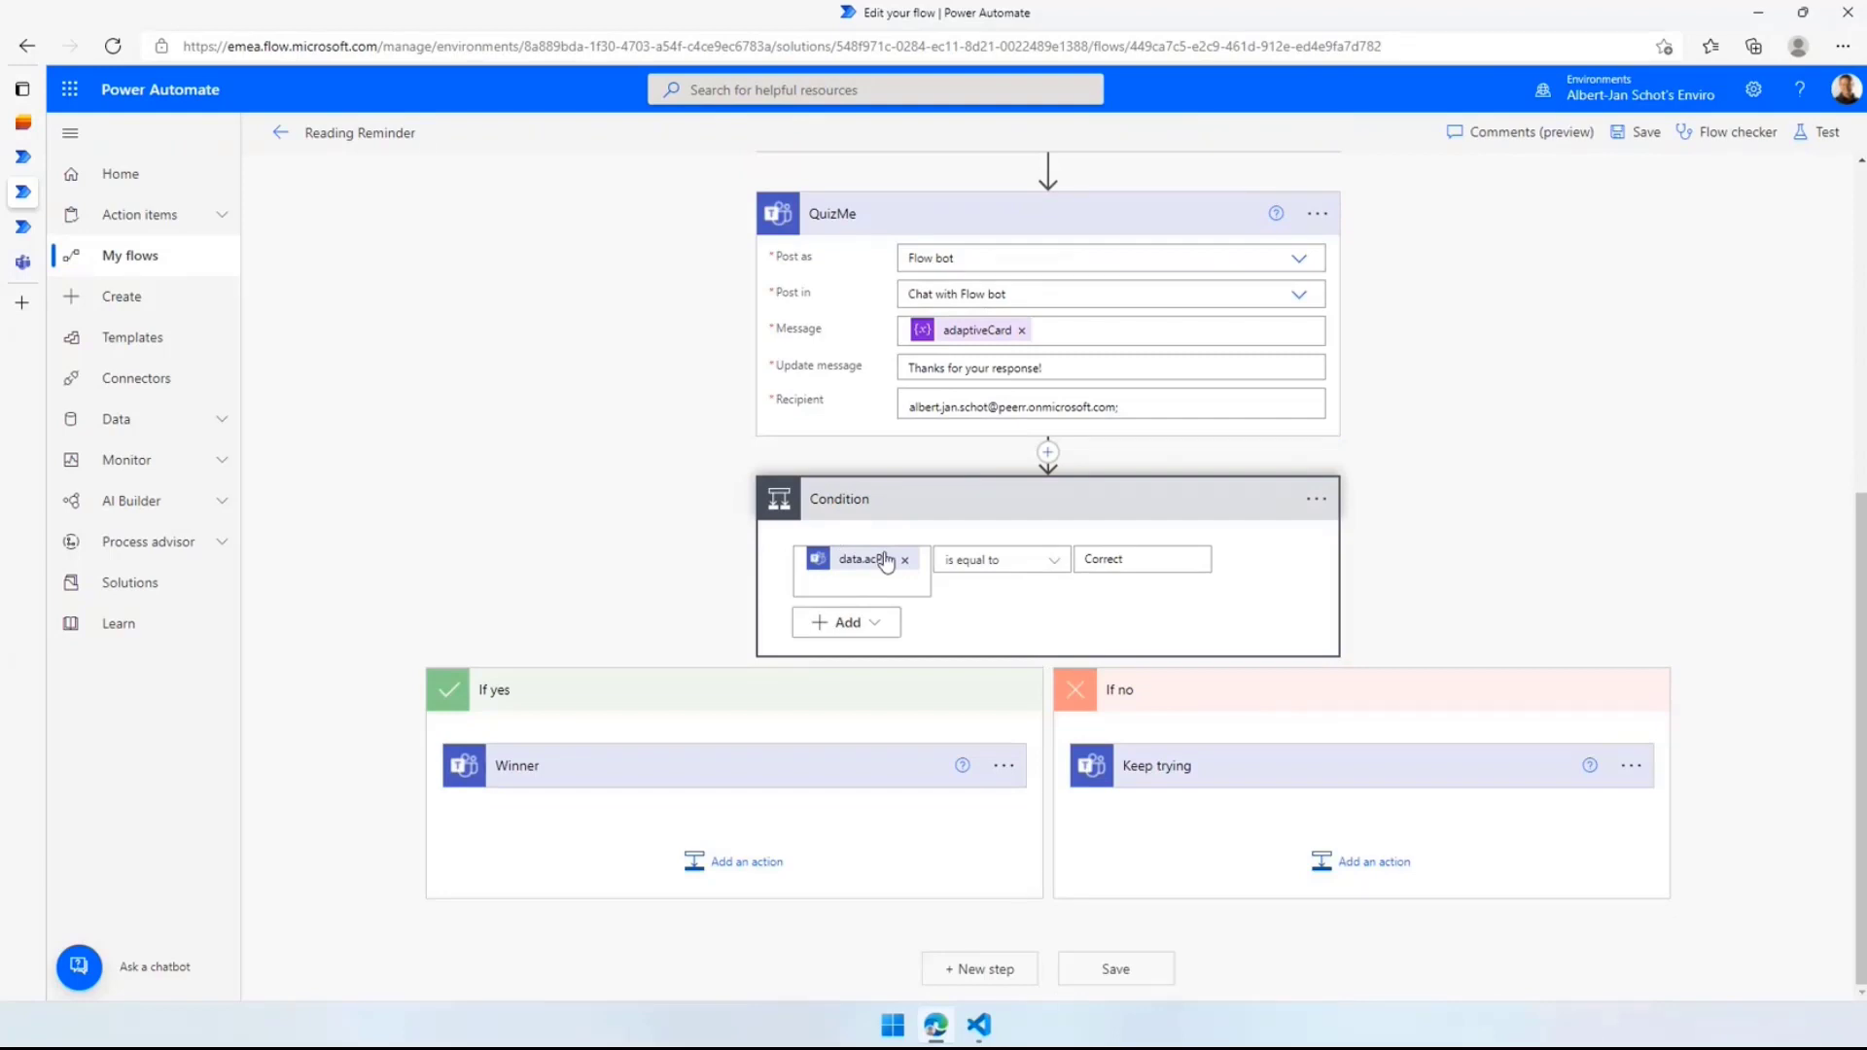
Expand the Winner and Keep trying actions in the Condition's branches and examine their recipient and message settings
click(815, 764)
click(1158, 766)
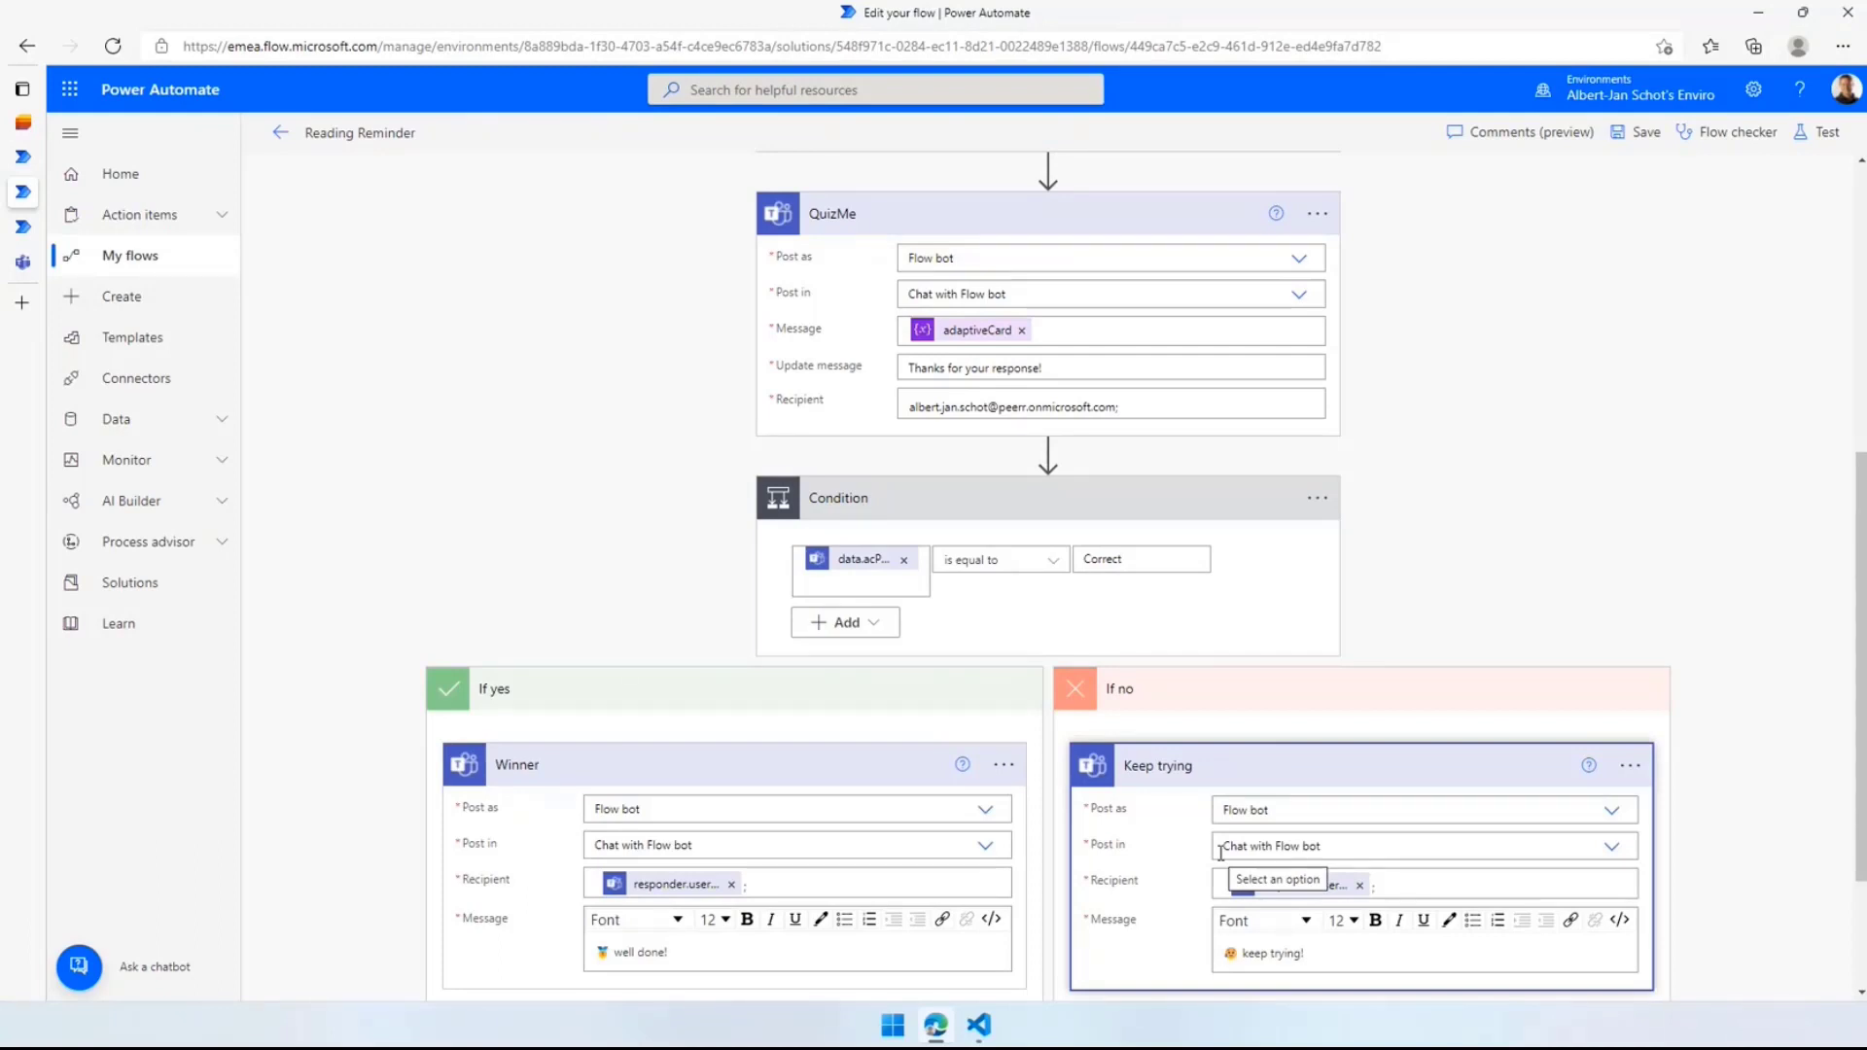
scroll(1209, 658, up, 1)
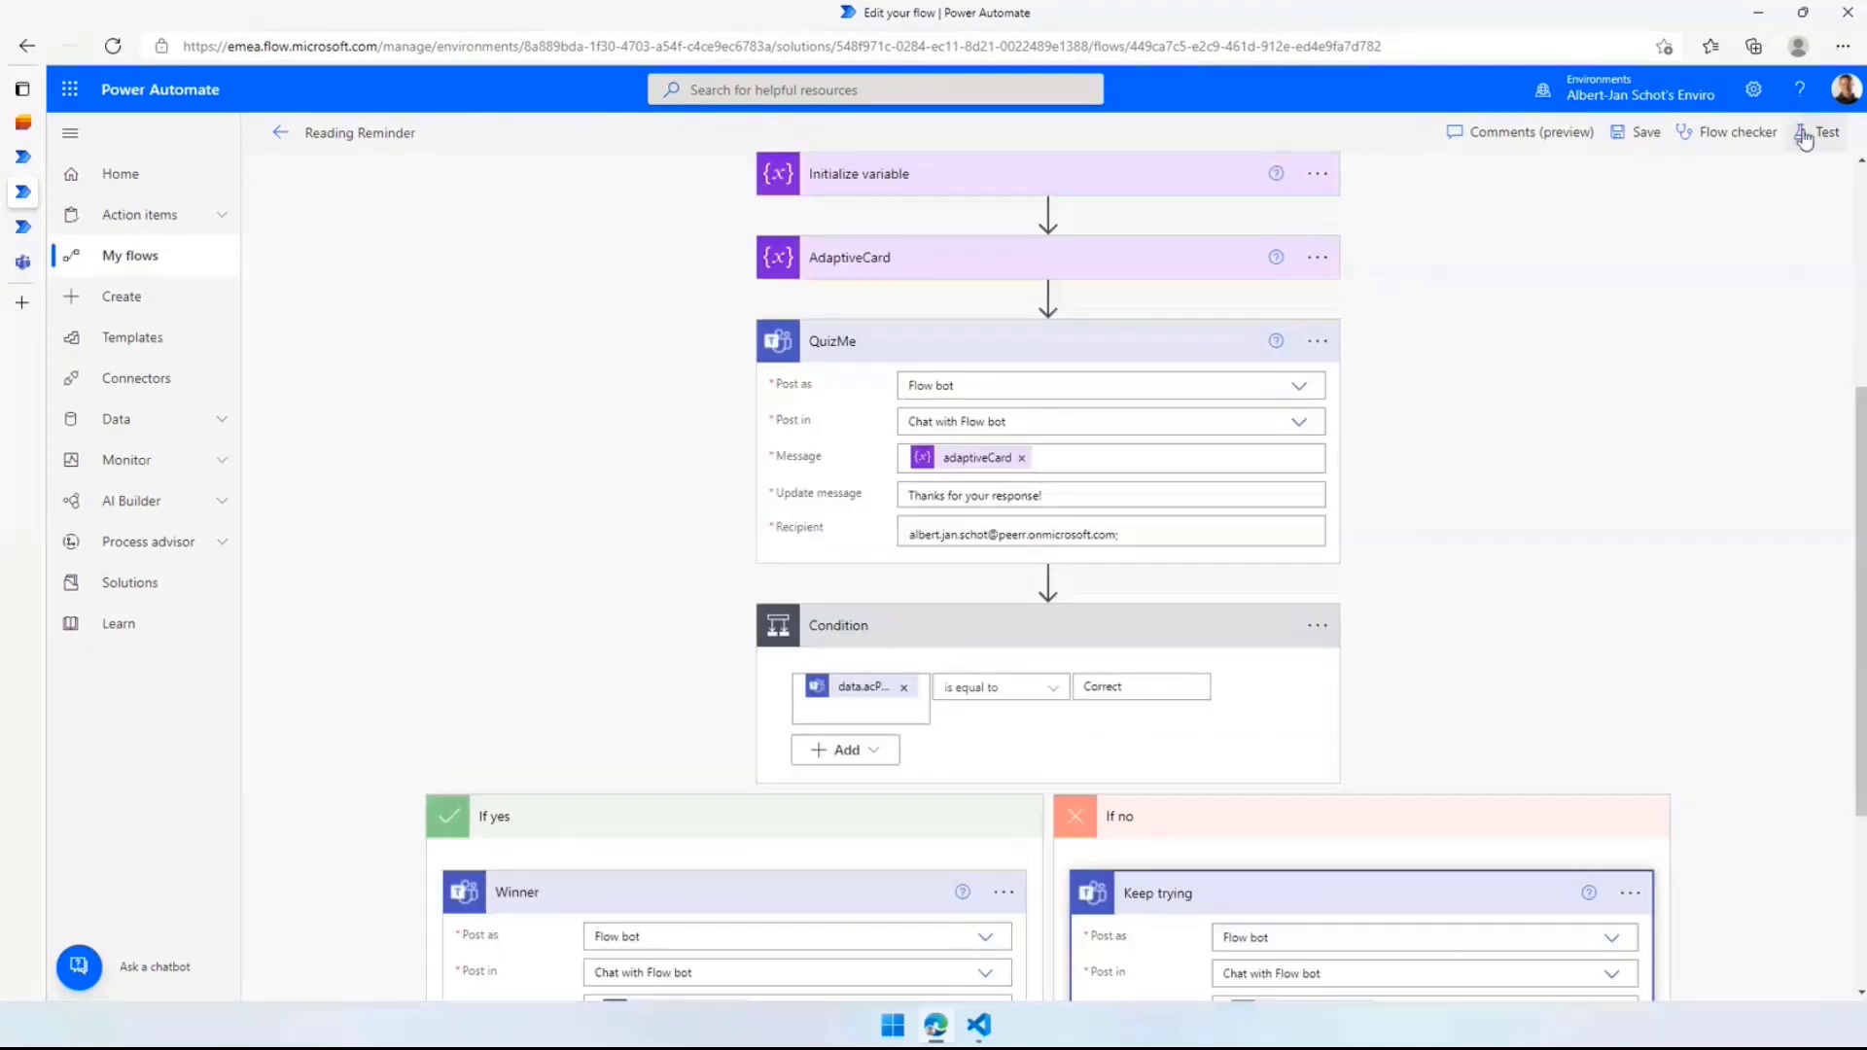
Run a manual test of the Reading Reminder flow and show its run progress
click(1819, 131)
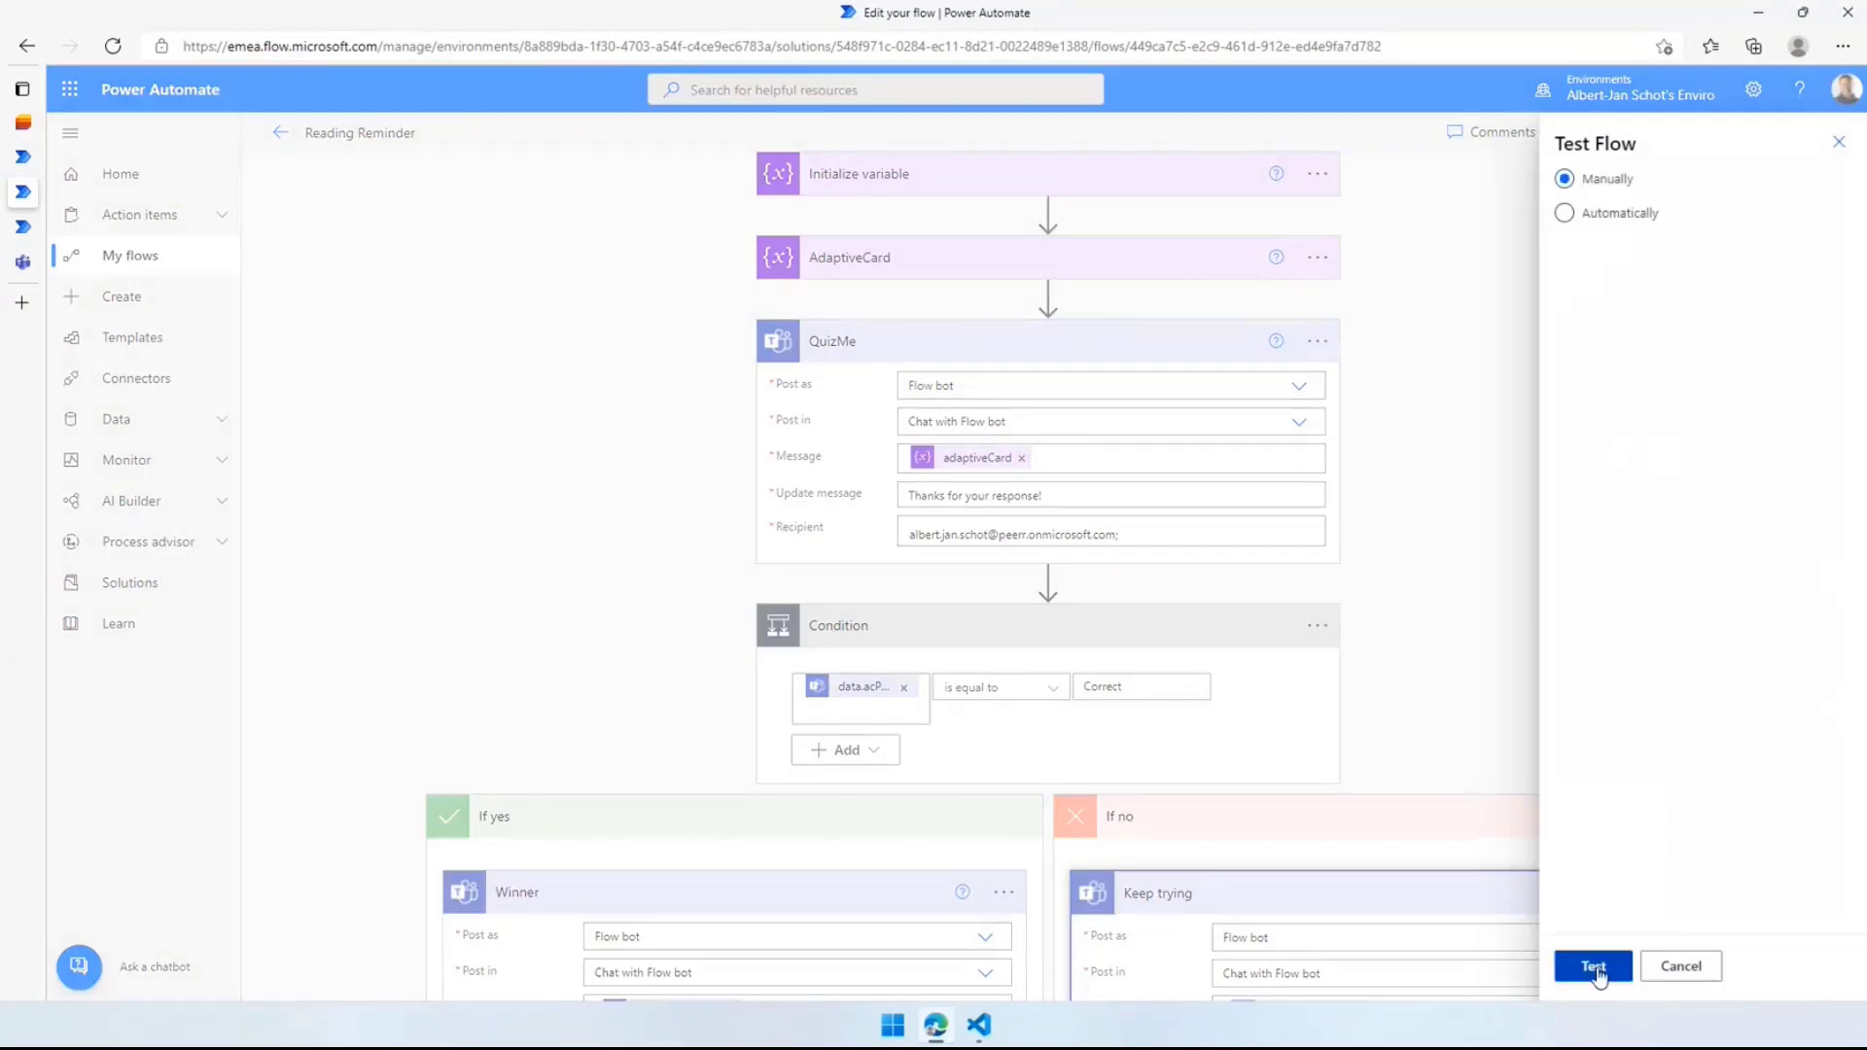
click(1595, 968)
click(1598, 968)
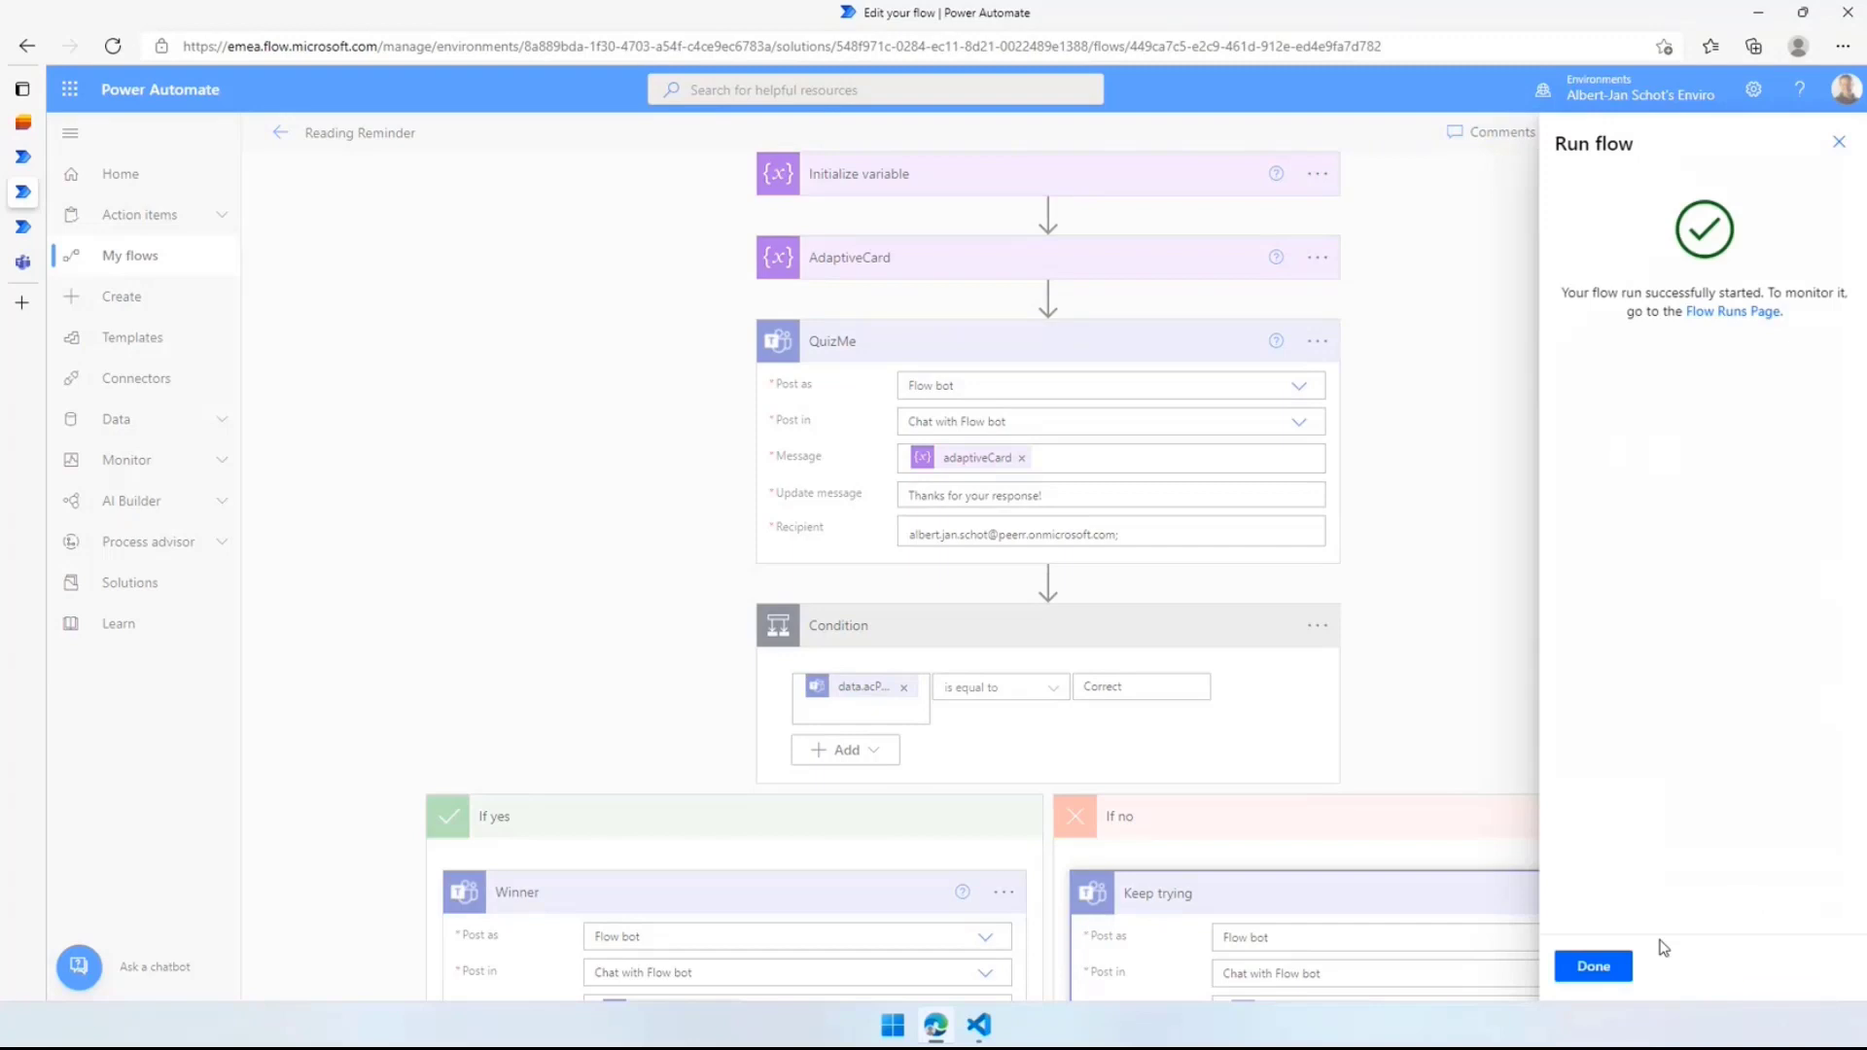
click(1600, 971)
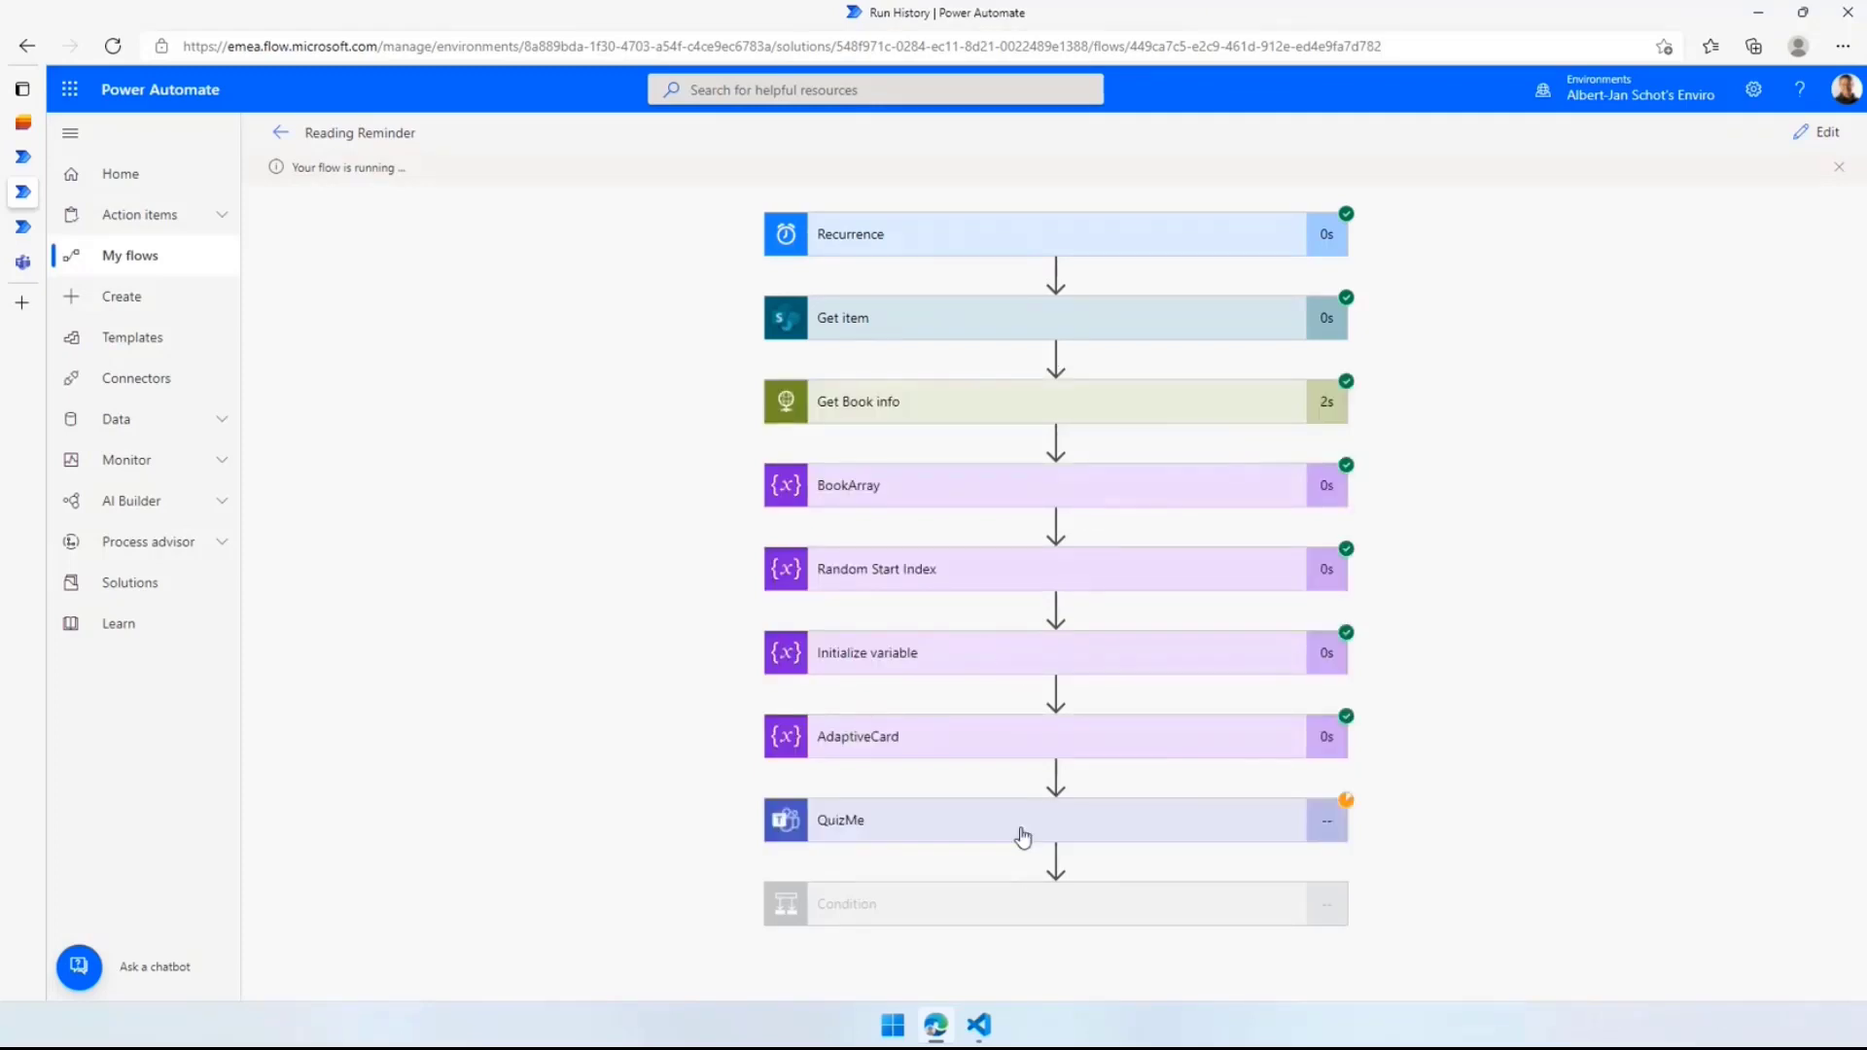
Inspect the QuizMe action's details in the running flow
click(1146, 827)
scroll(1188, 817, down, 1)
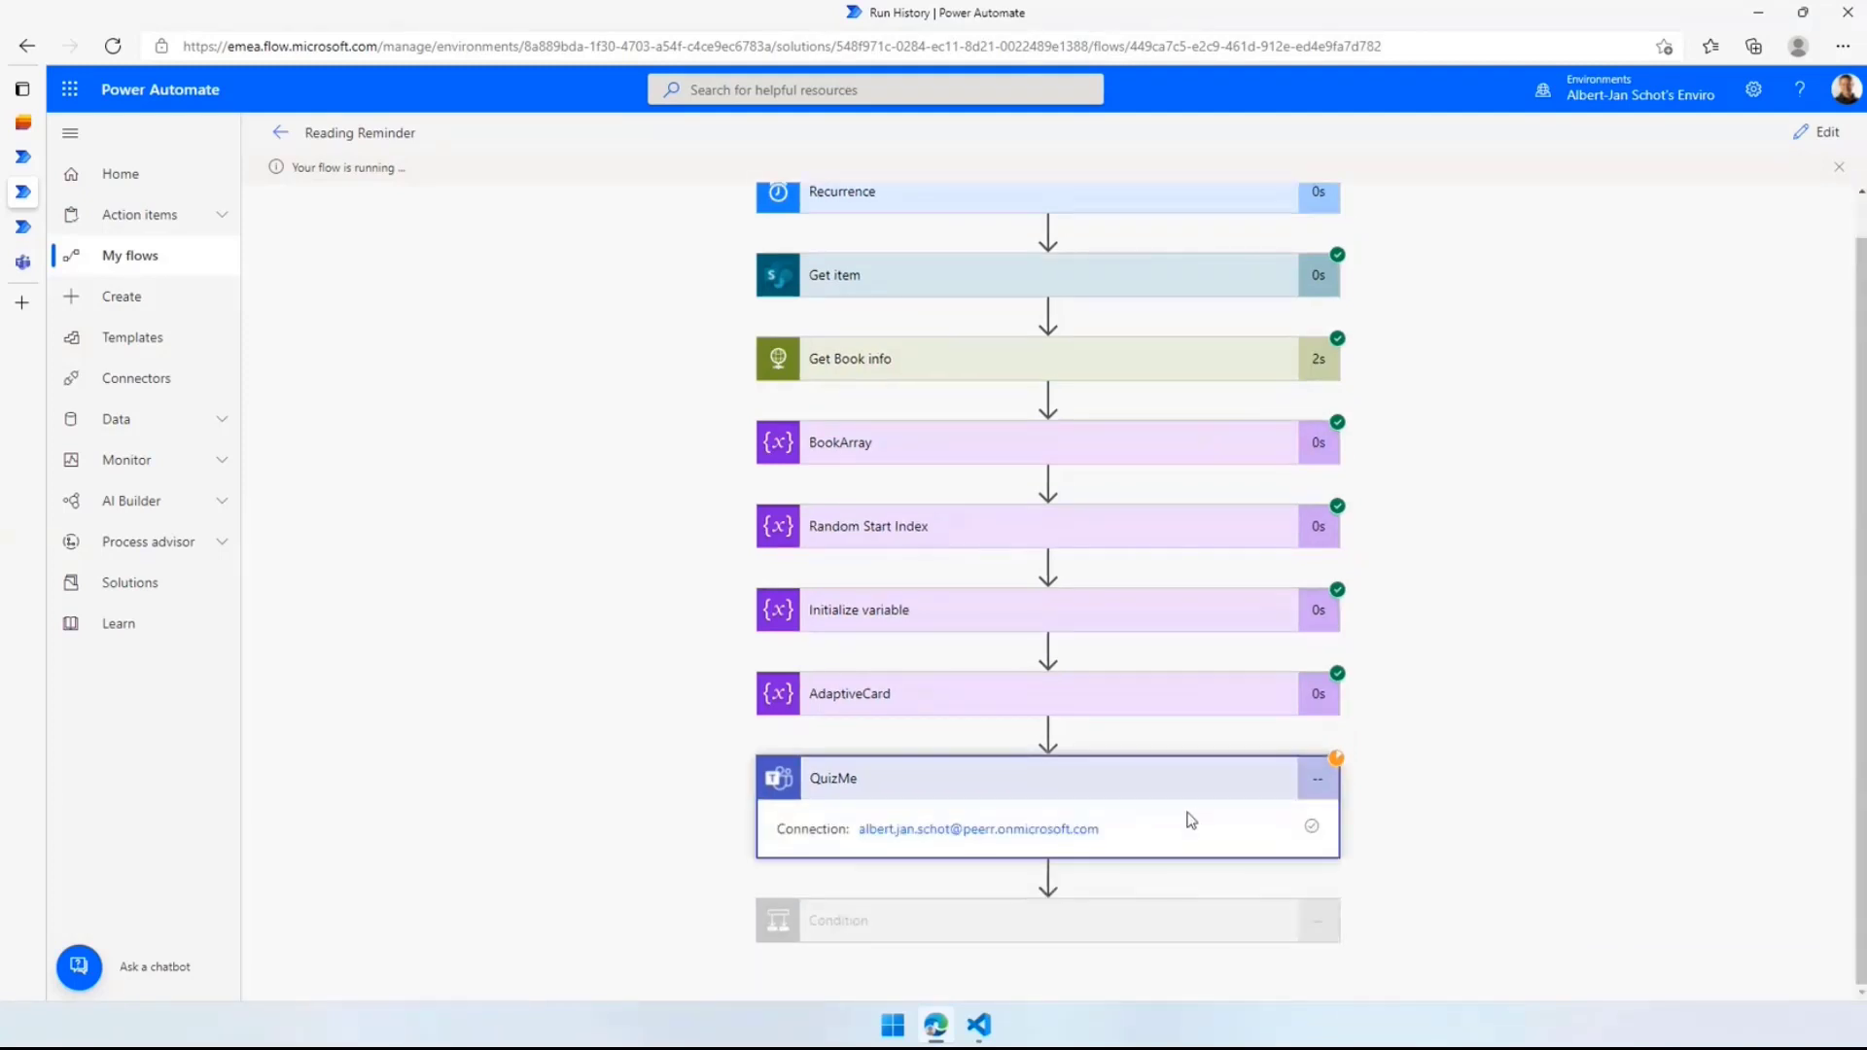
click(1030, 779)
Switch to Microsoft Teams and submit Tom Clancy as the answer on the Patriot Games quiz card
click(22, 262)
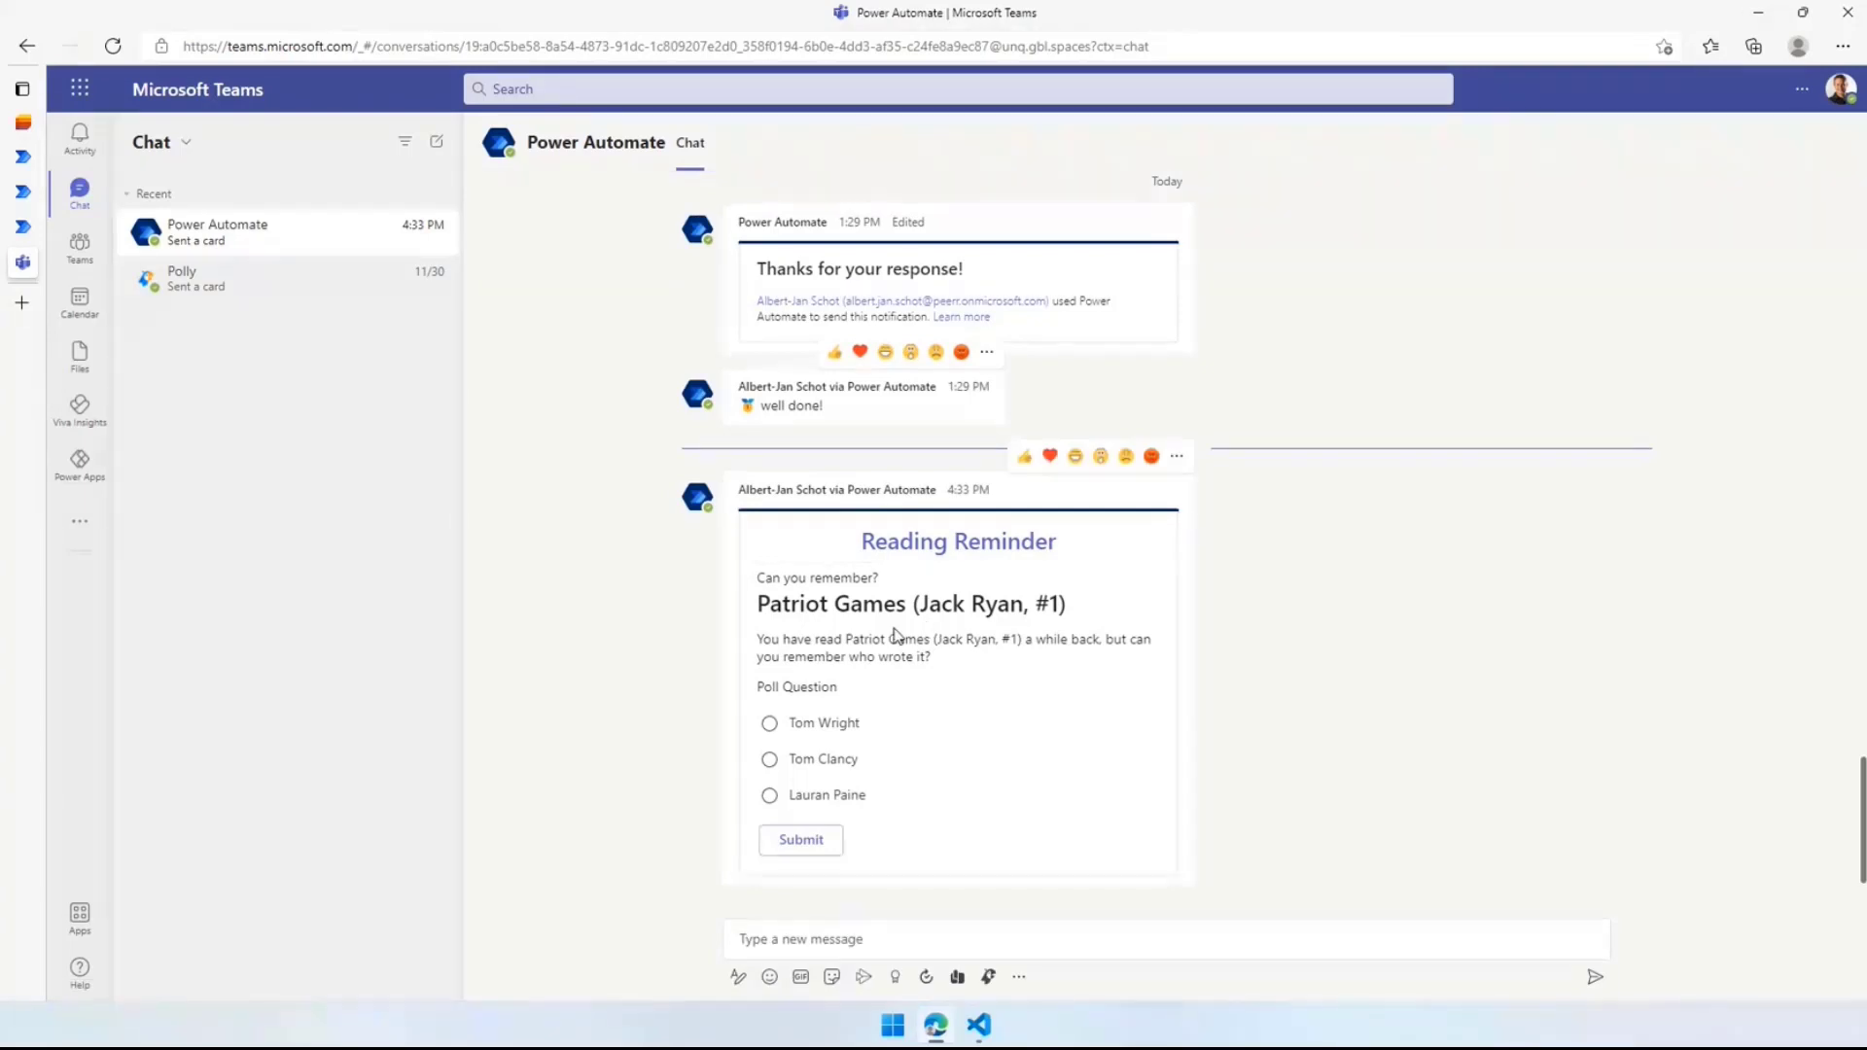
click(825, 766)
click(834, 854)
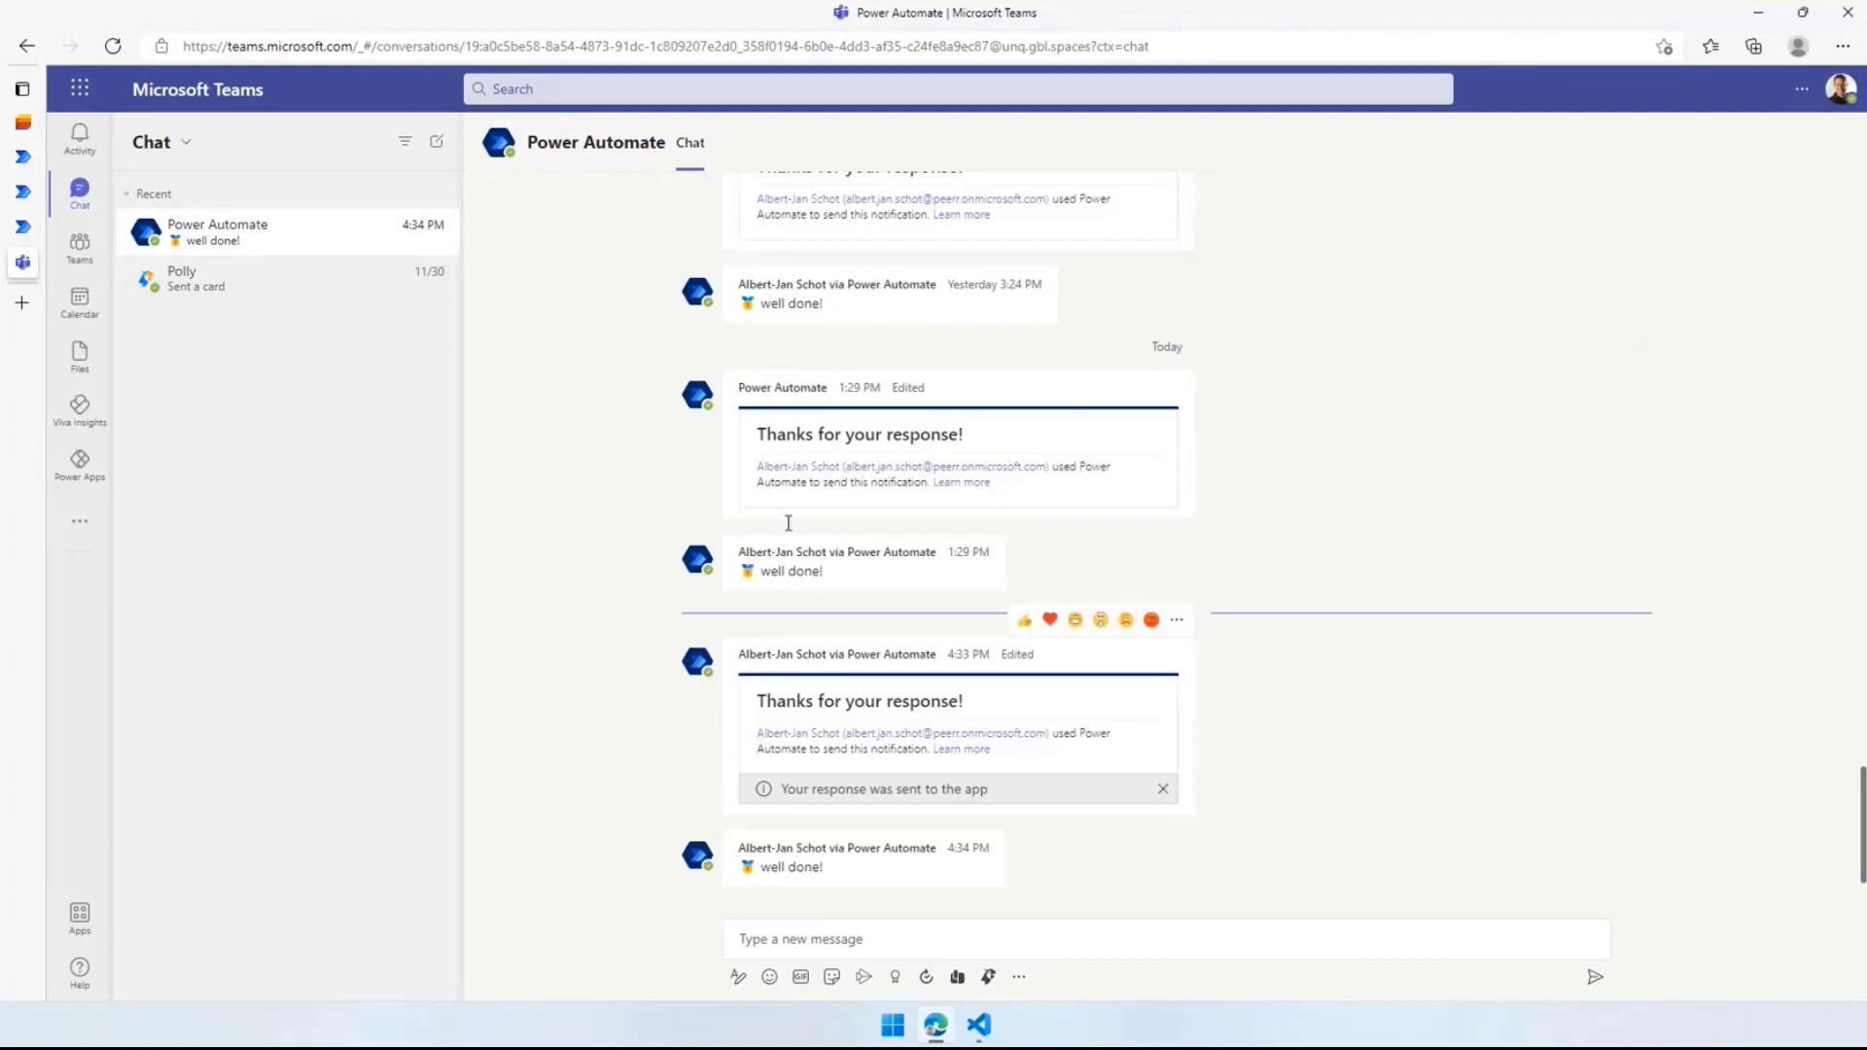
Switch back to Power Automate, check the test run, and run Reading Reminder again from its details page
click(43, 223)
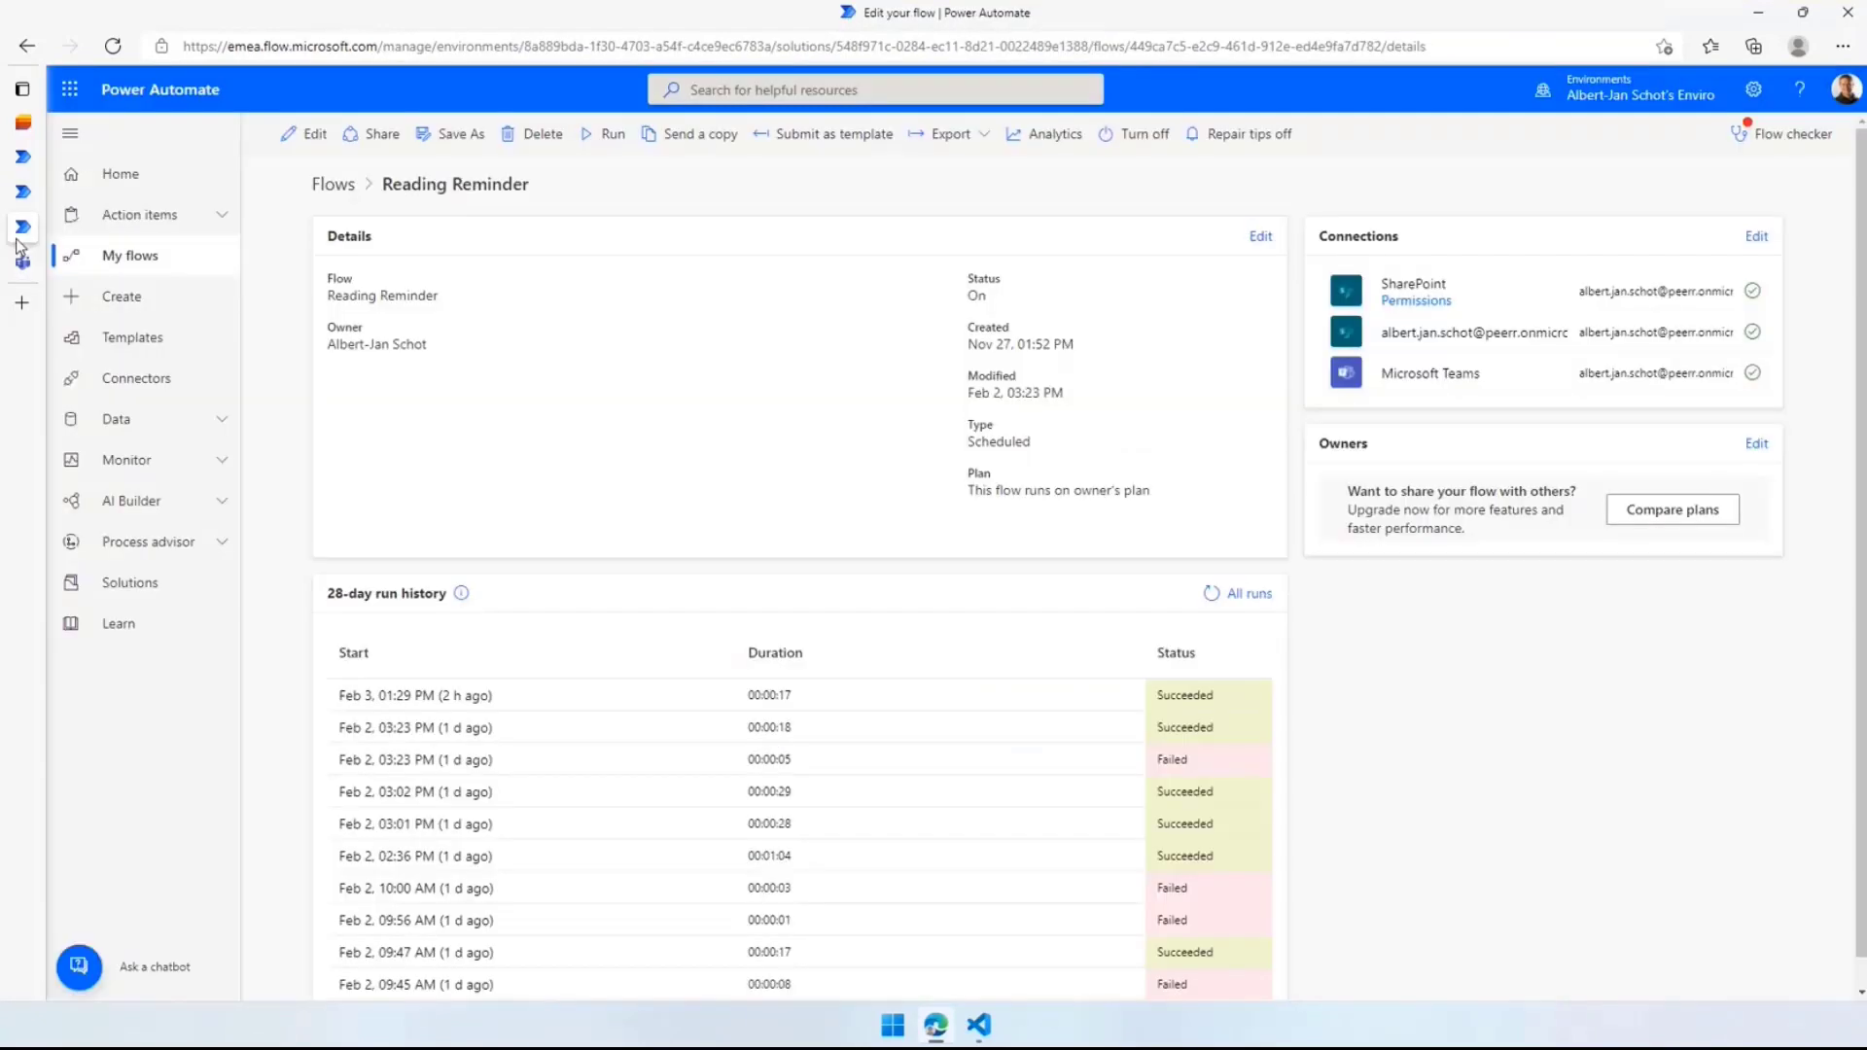
click(35, 196)
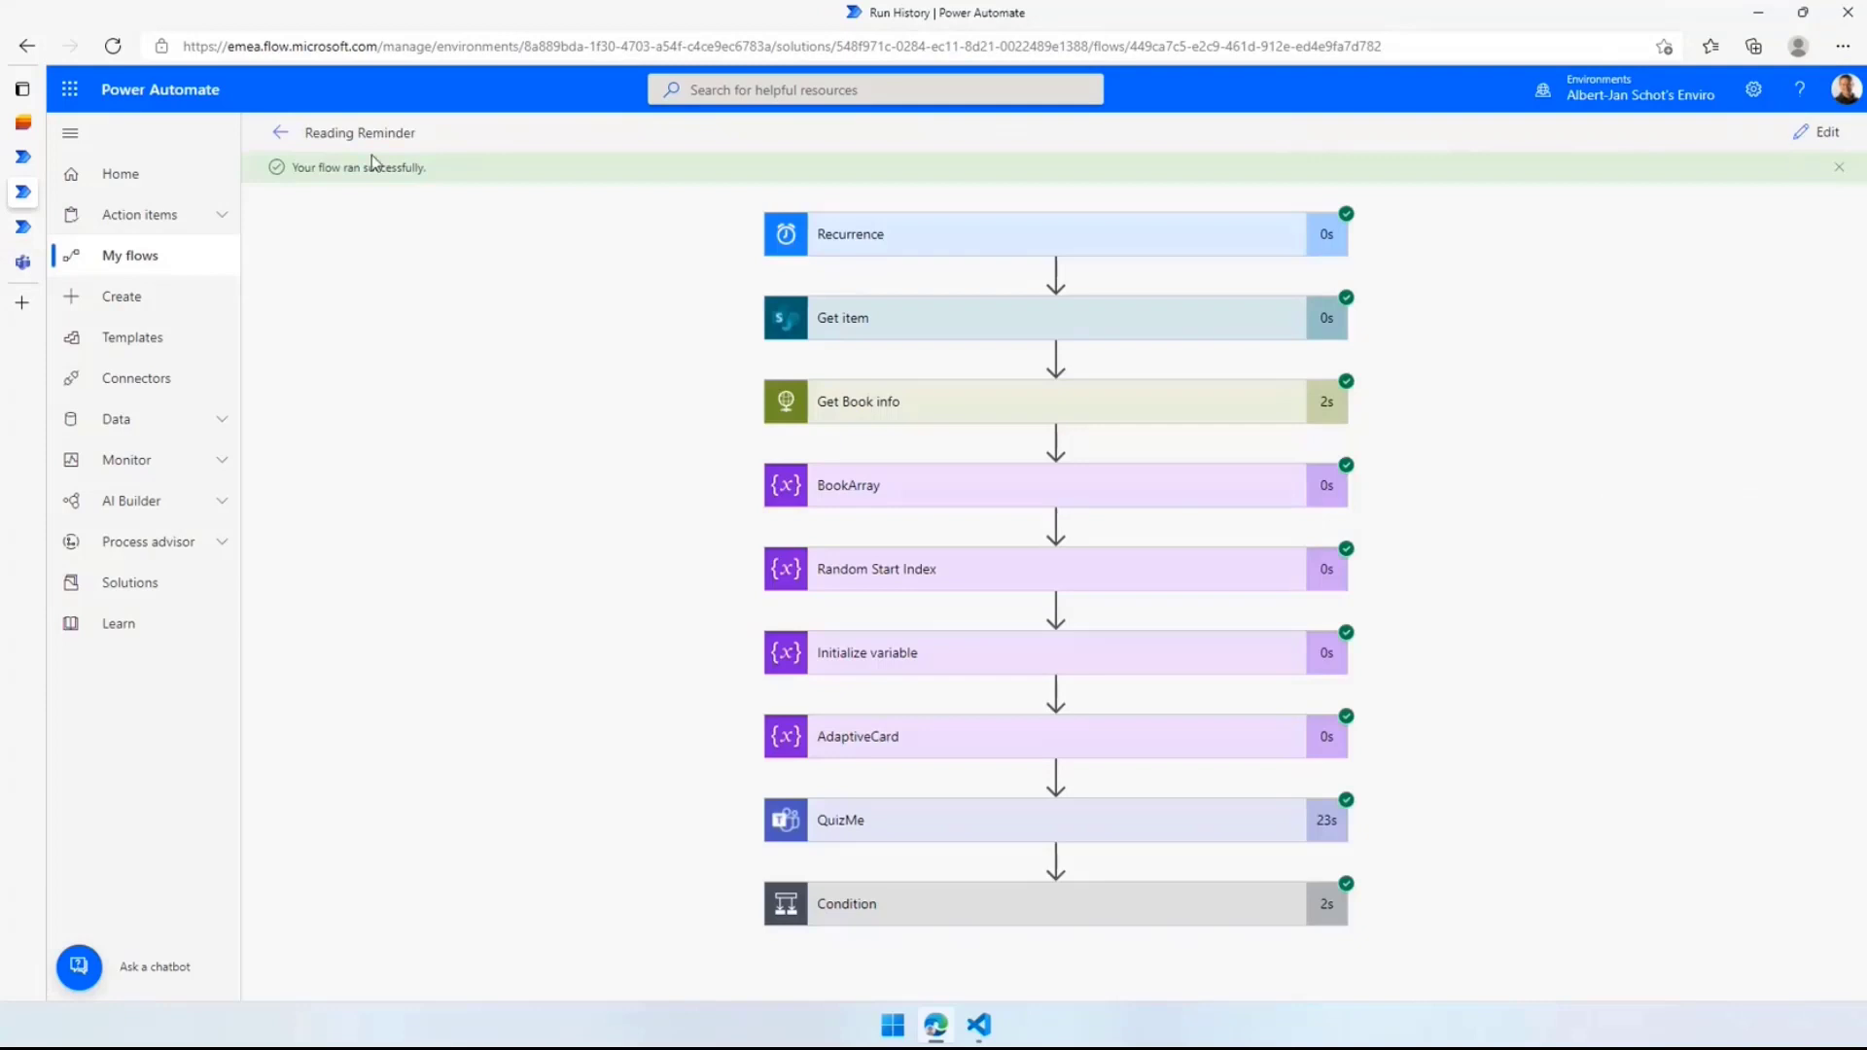
click(292, 137)
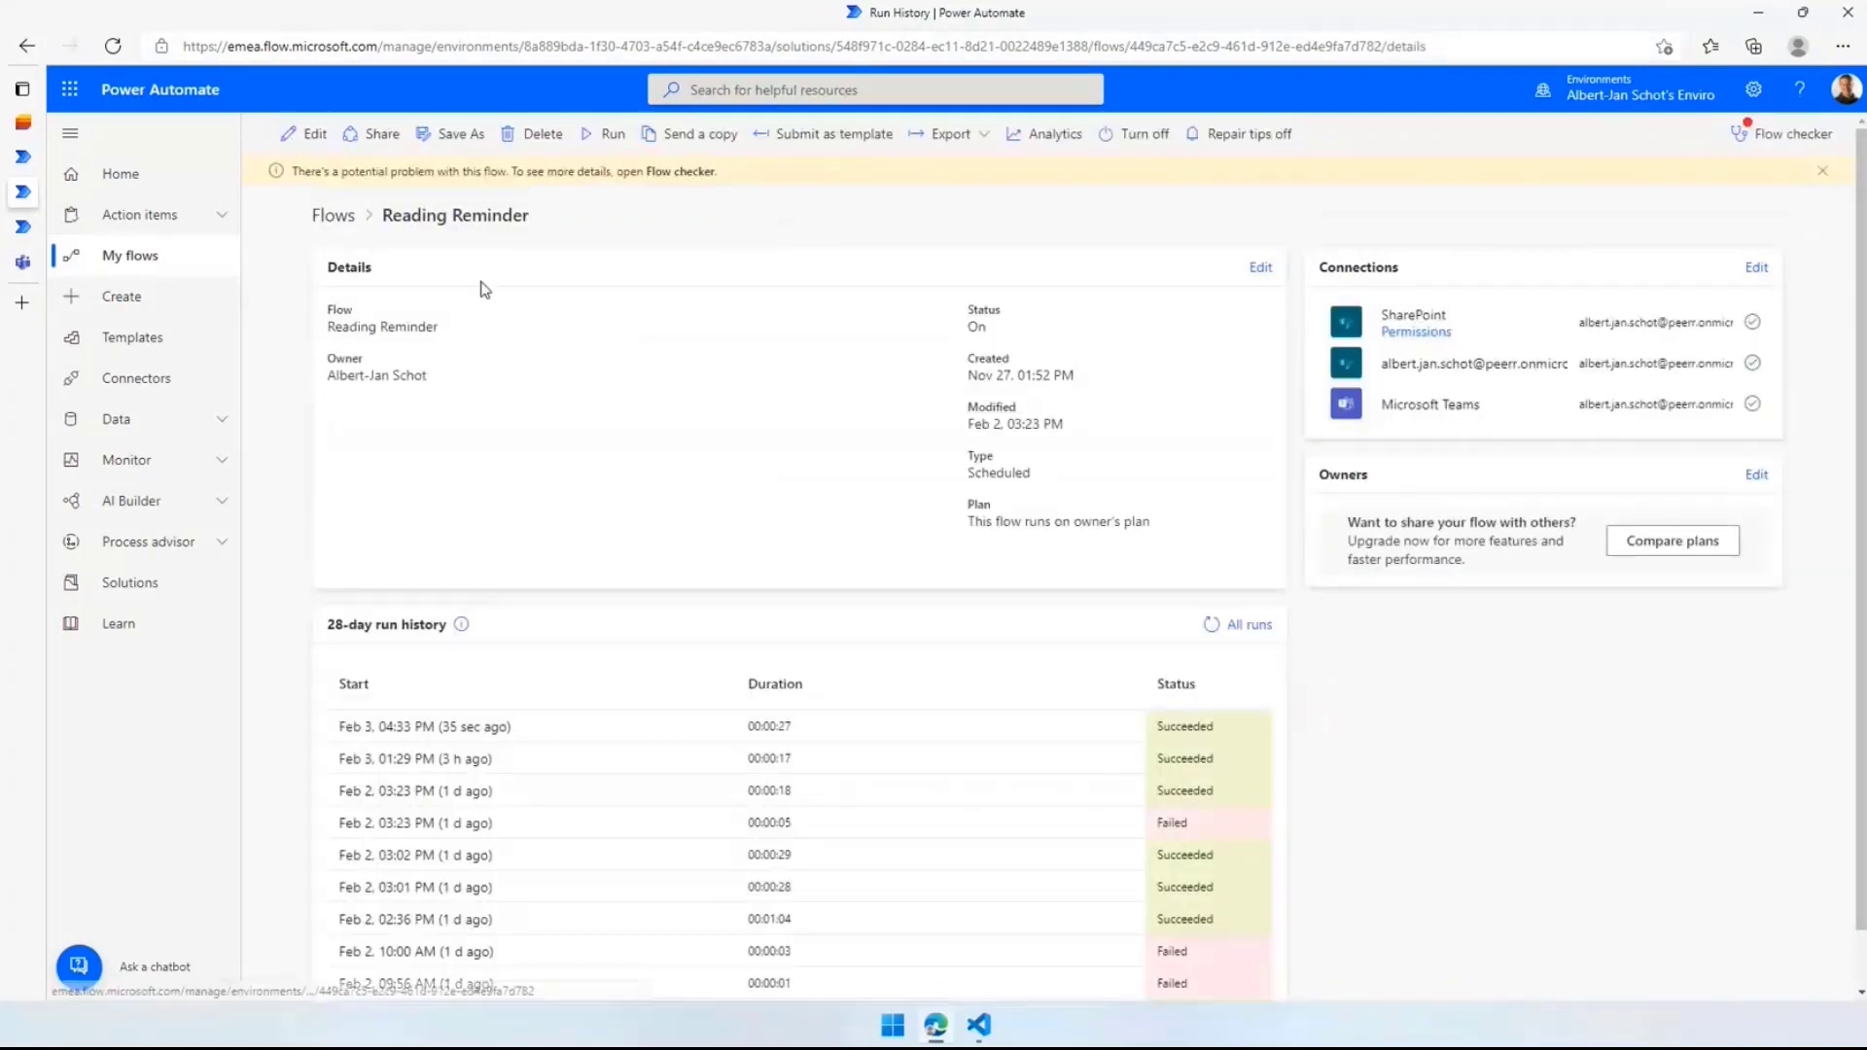
click(612, 132)
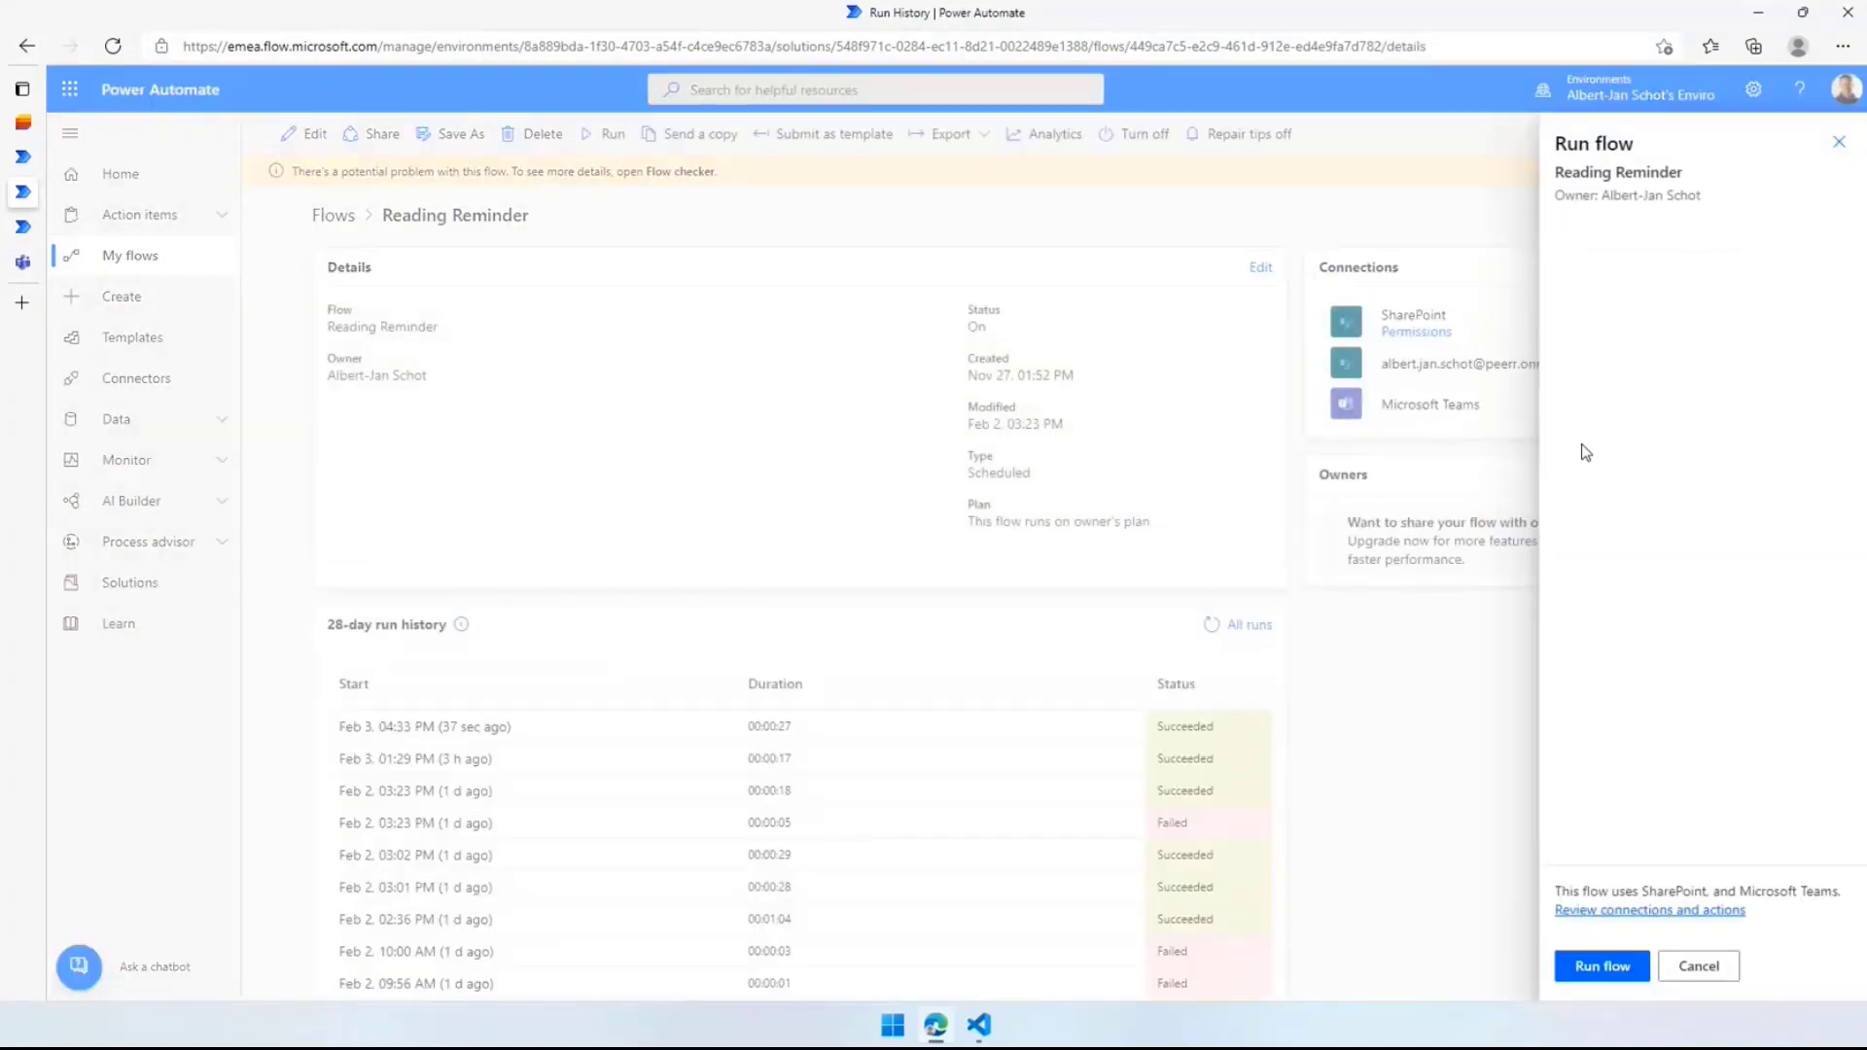
click(1569, 966)
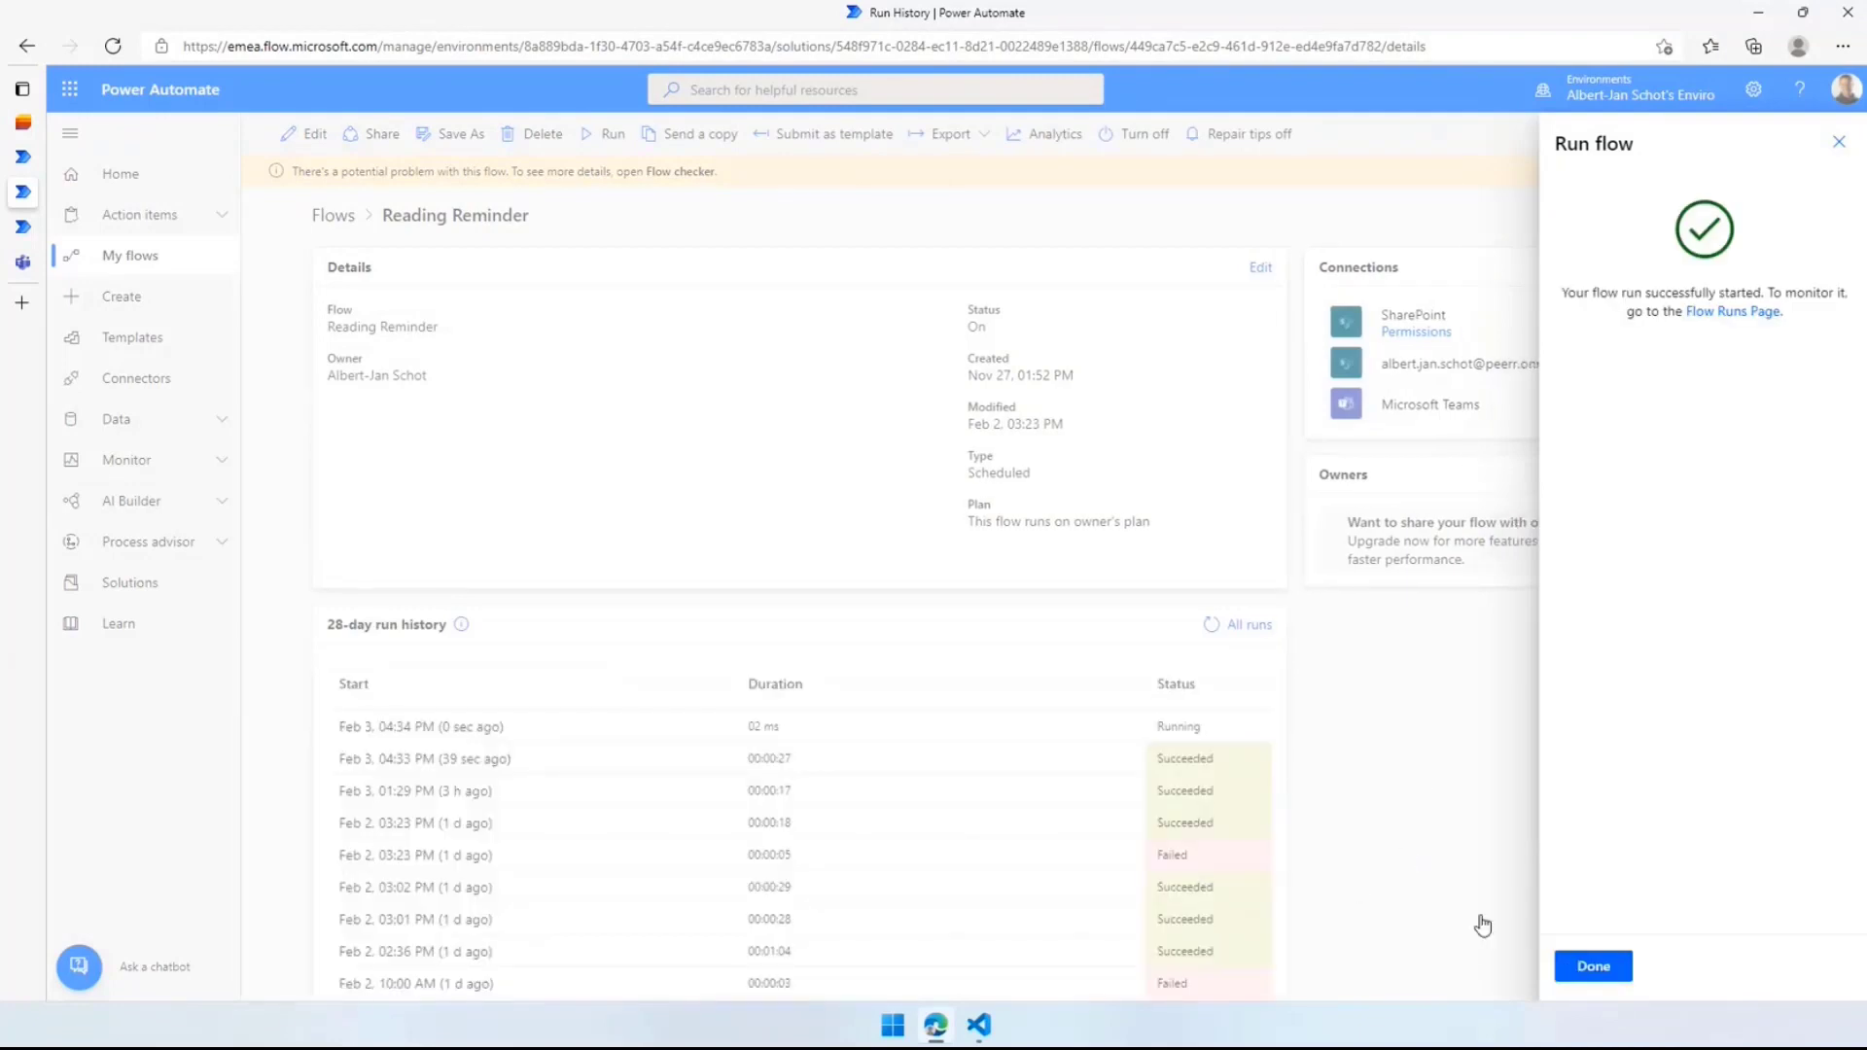
click(1593, 967)
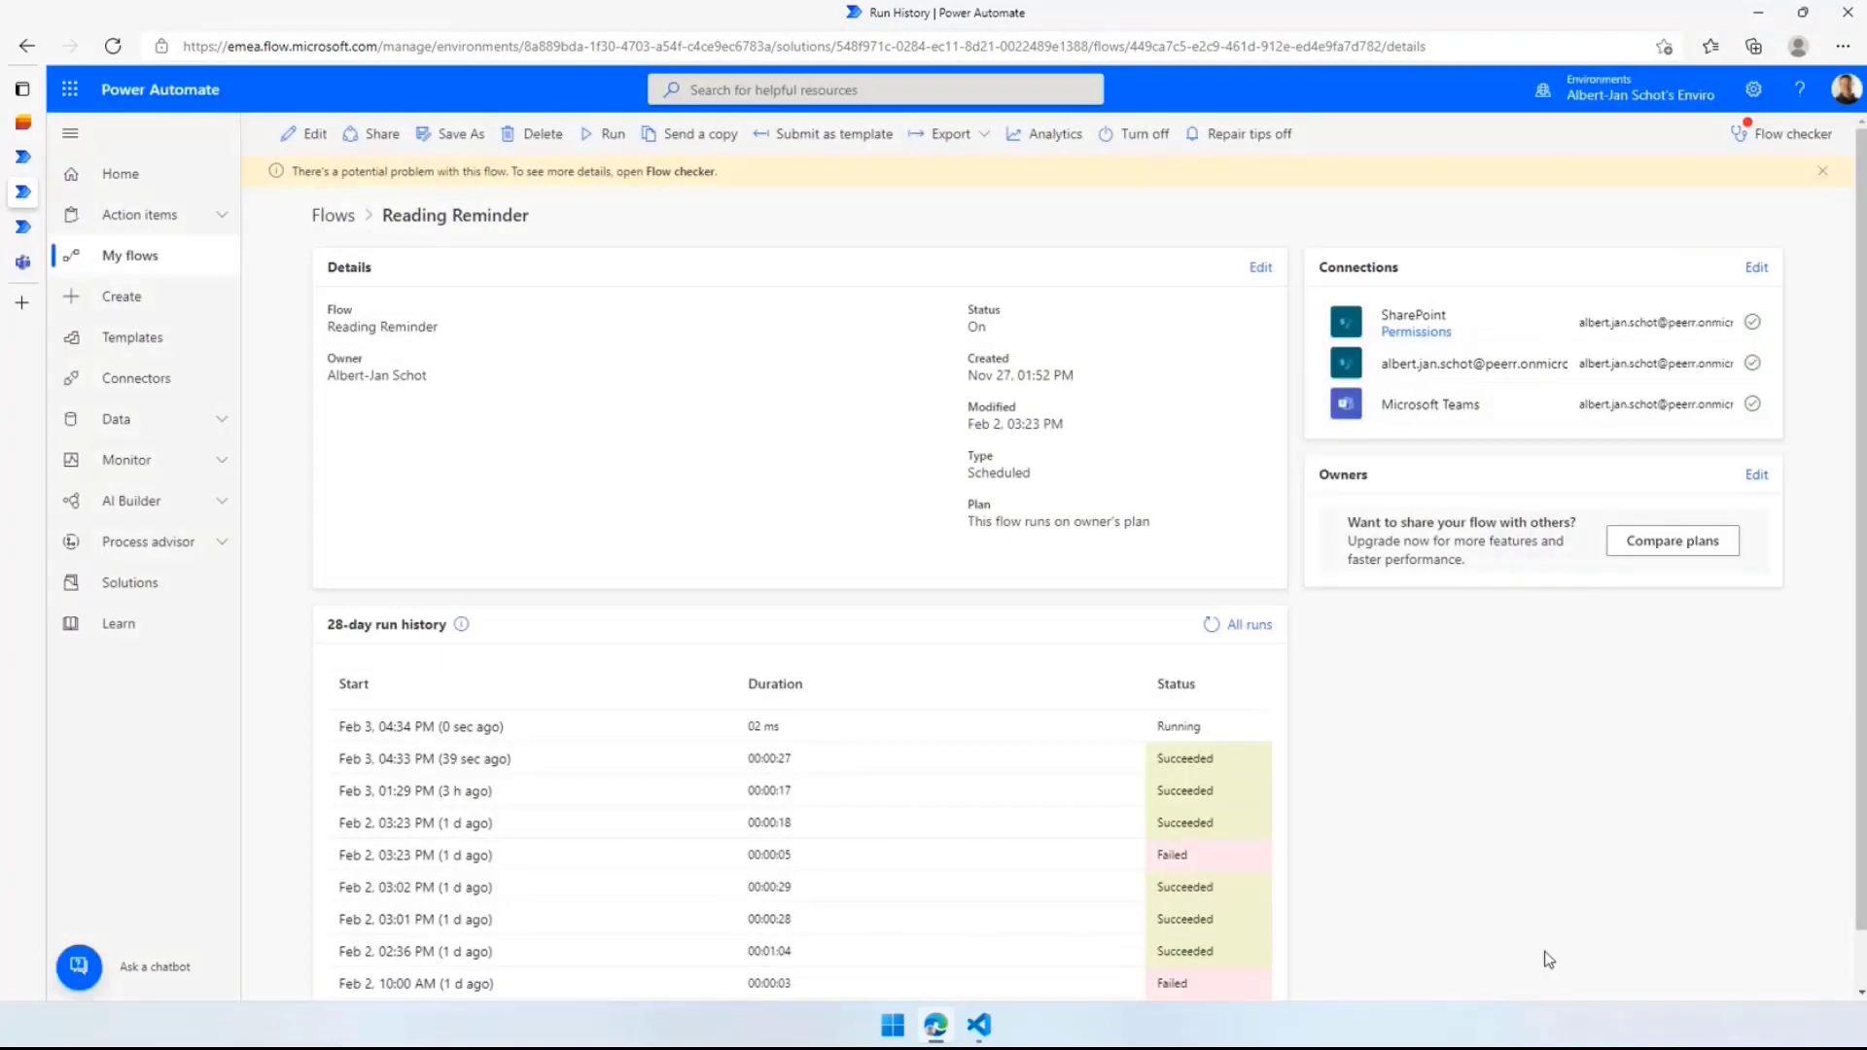
Switch to Microsoft Teams and submit Stan Lee as the answer on the Worth Dying For quiz card
click(24, 260)
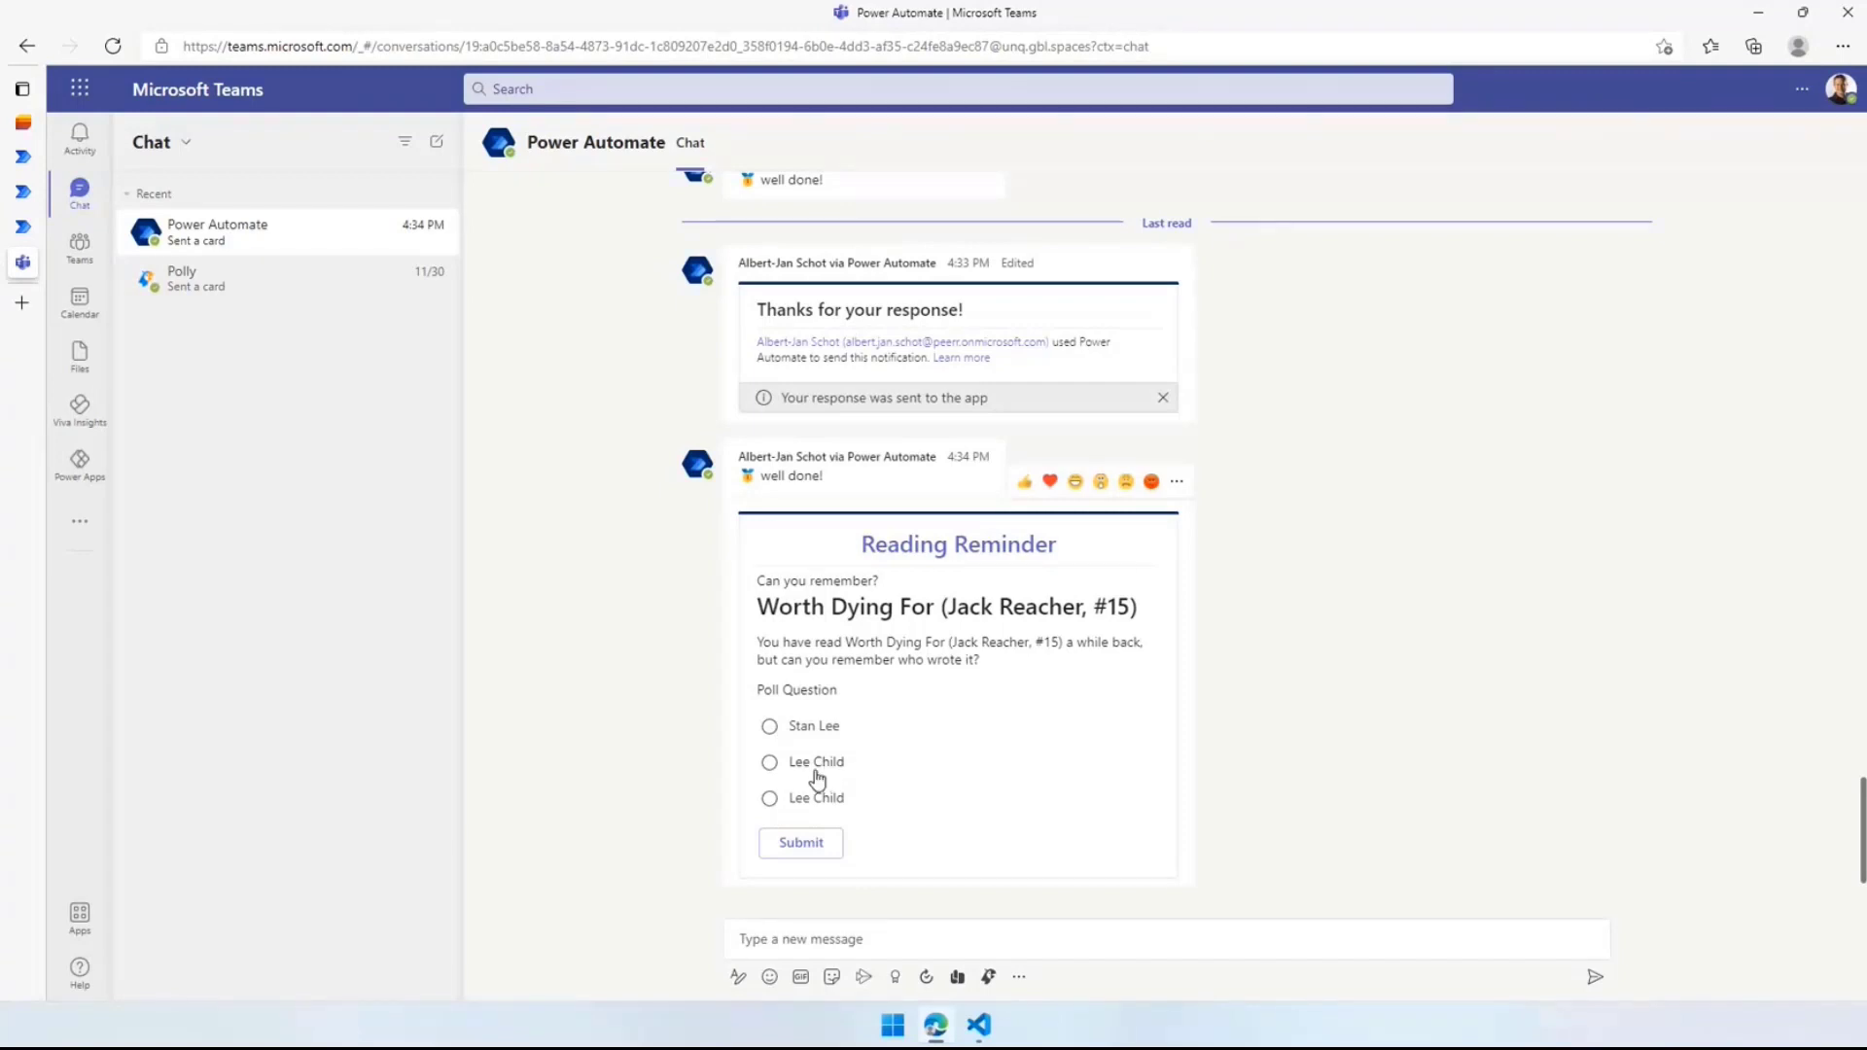
click(808, 734)
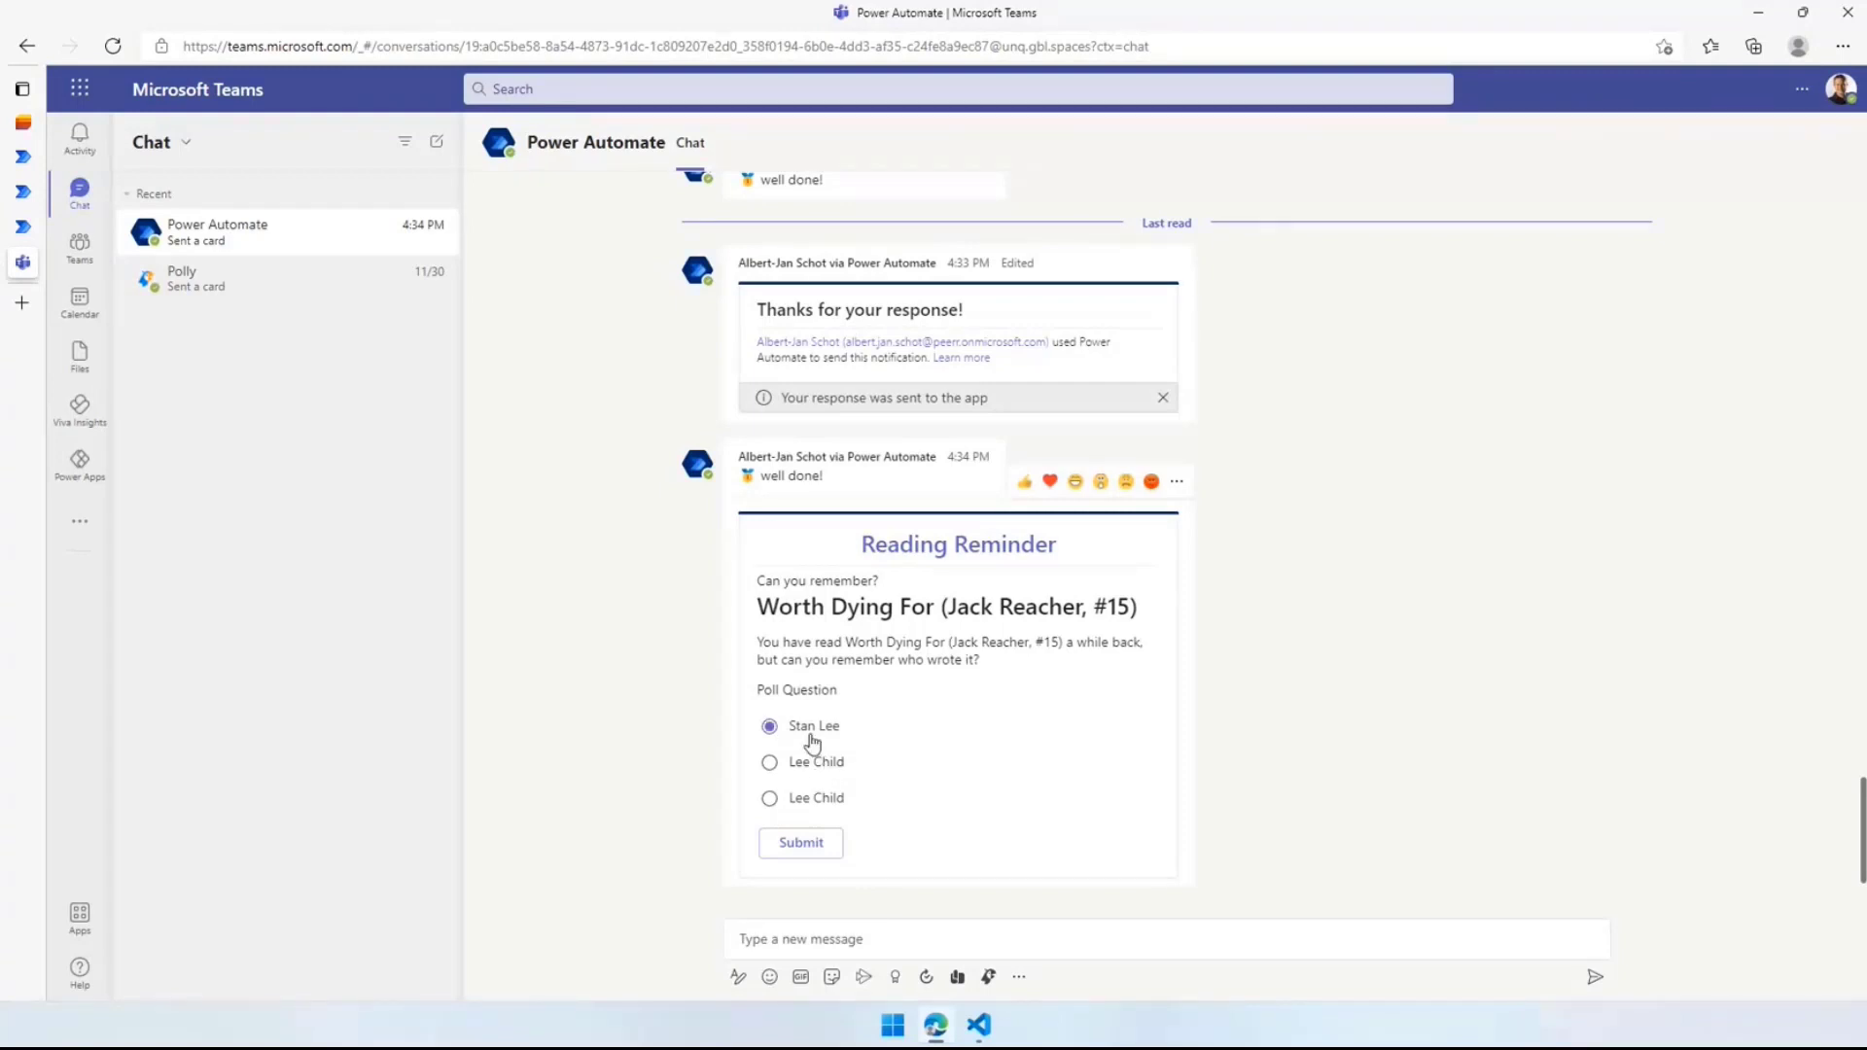
click(820, 844)
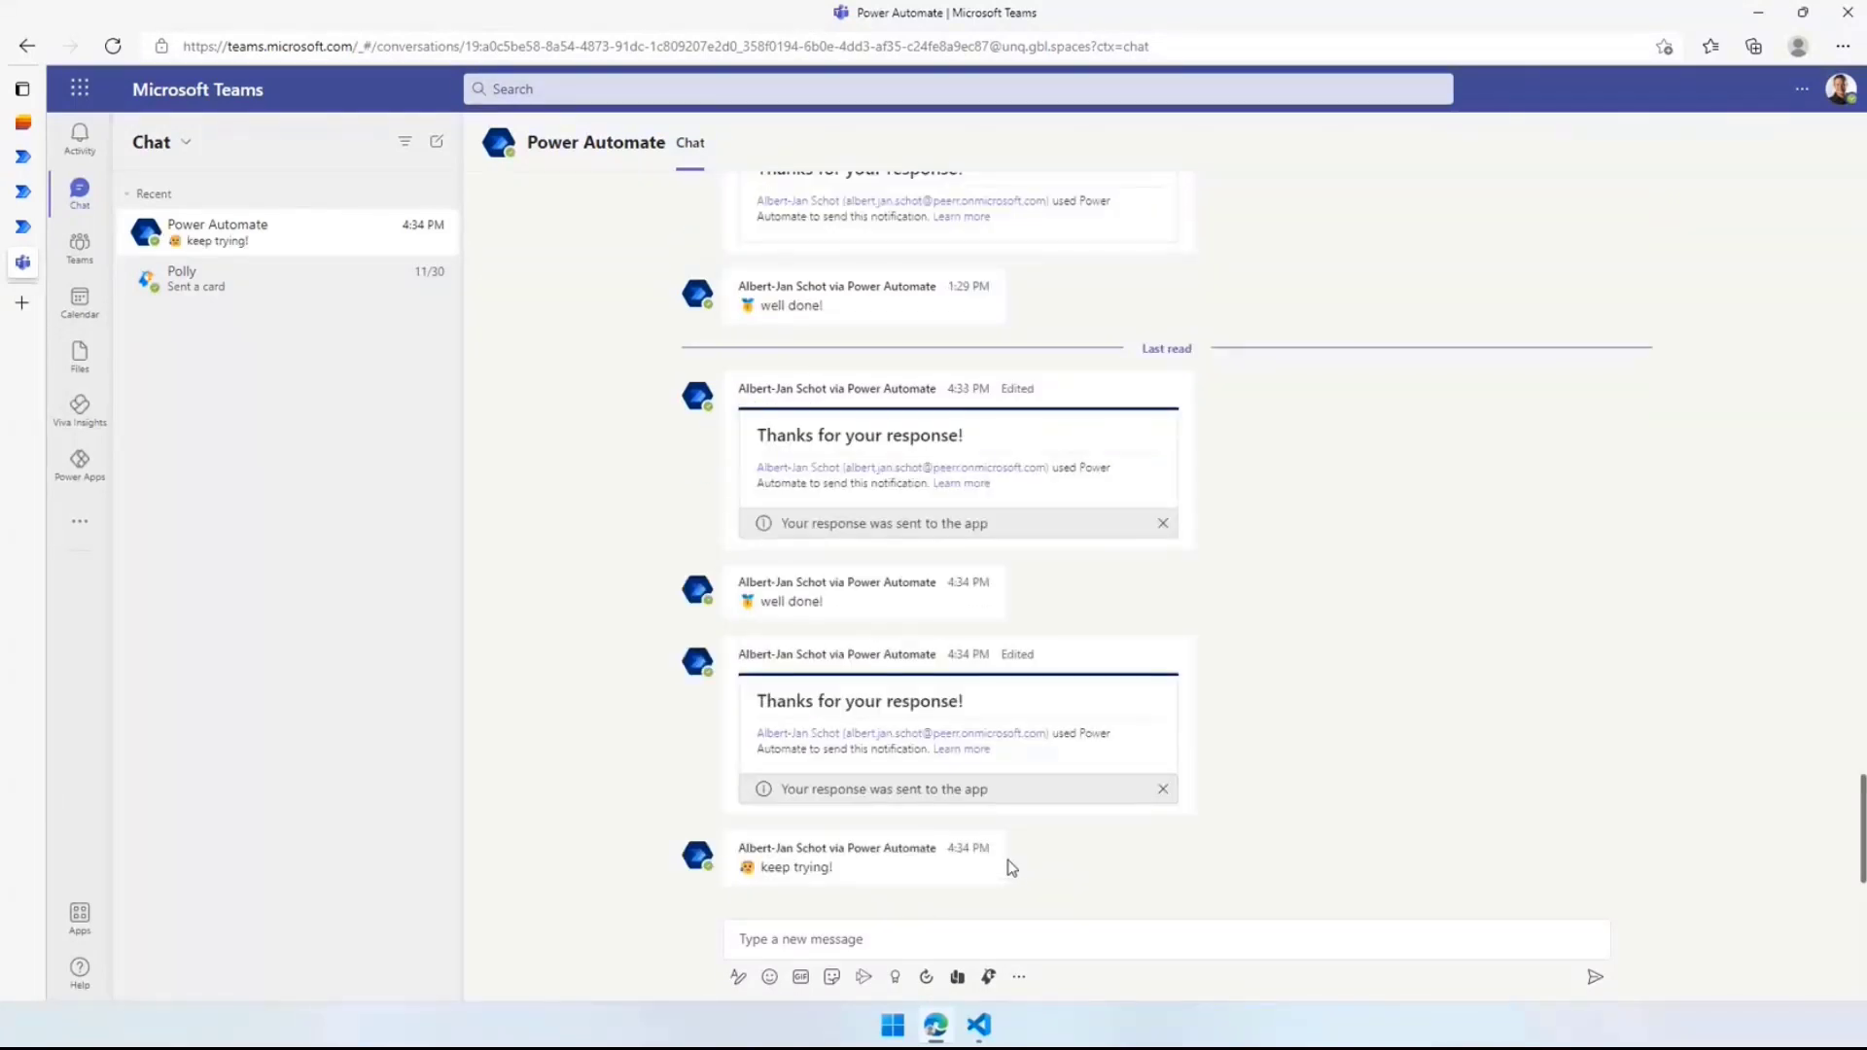
Switch to Power Automate, open Reading Reminder for editing, and review its QuizMe action and the Condition with its branches
click(28, 199)
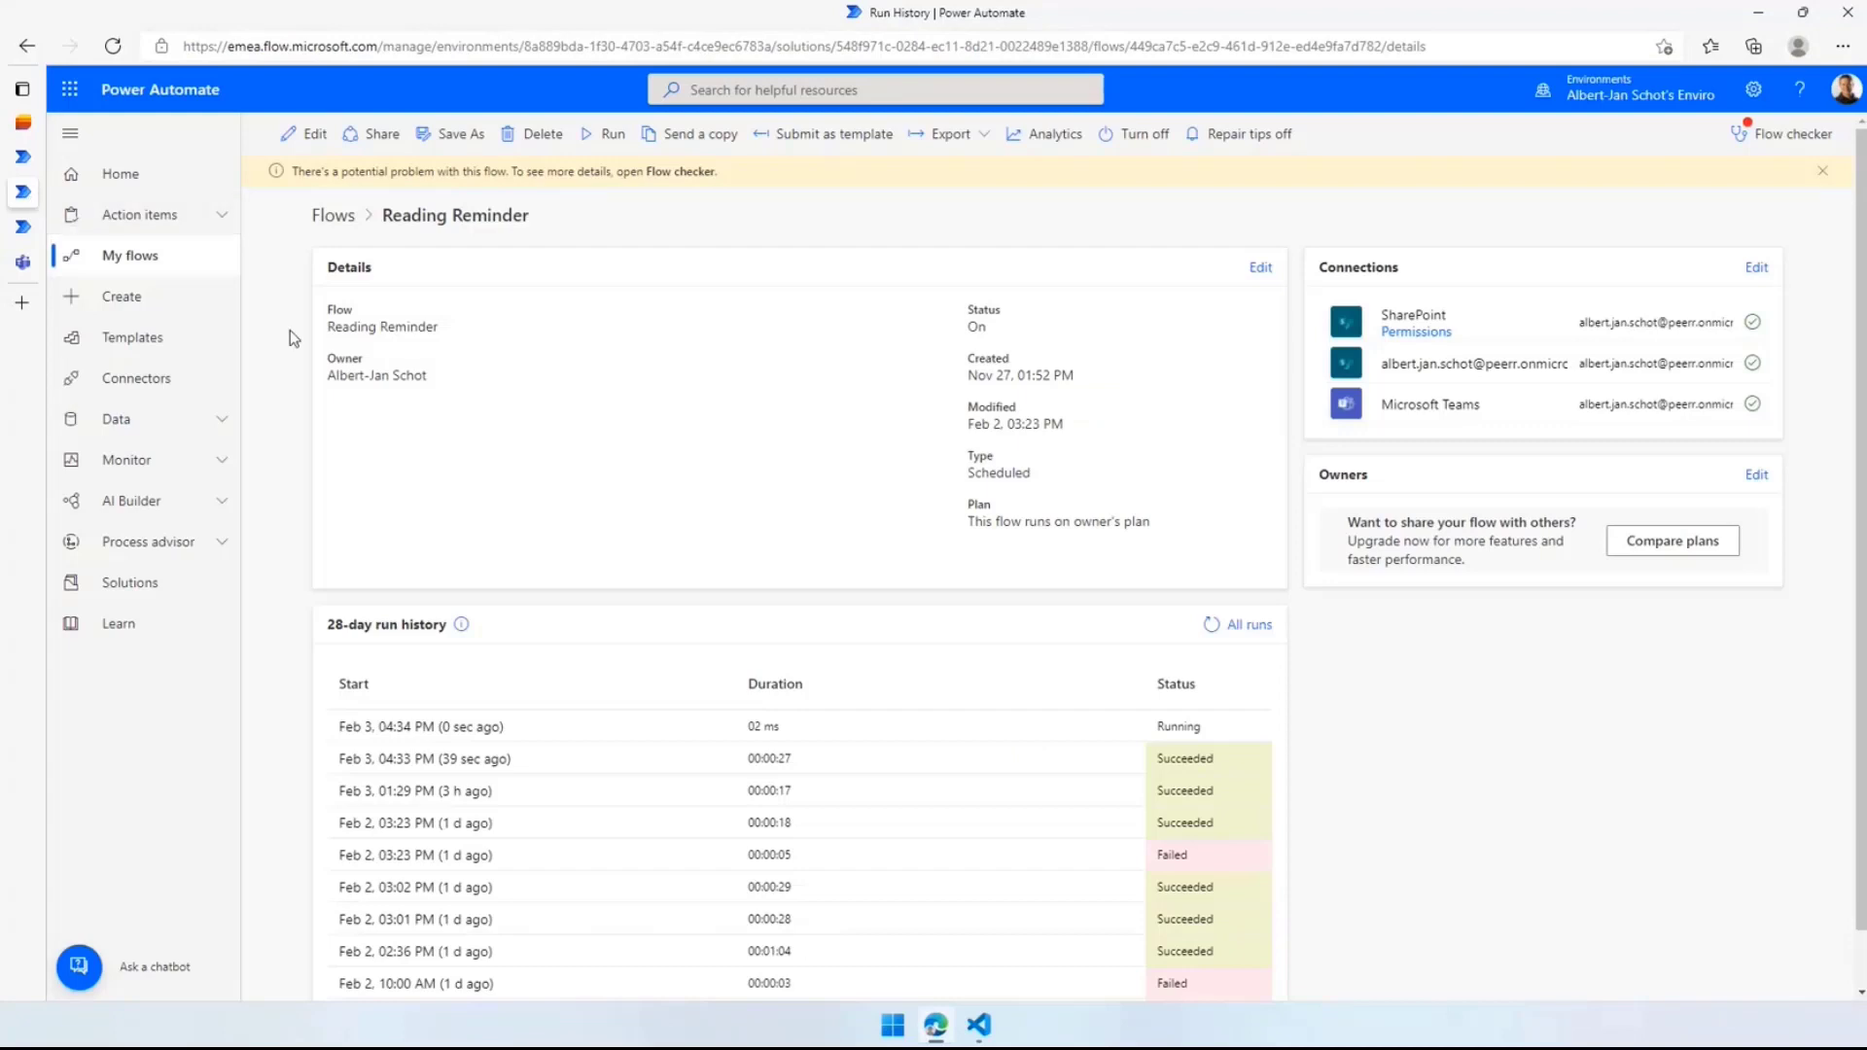
click(309, 137)
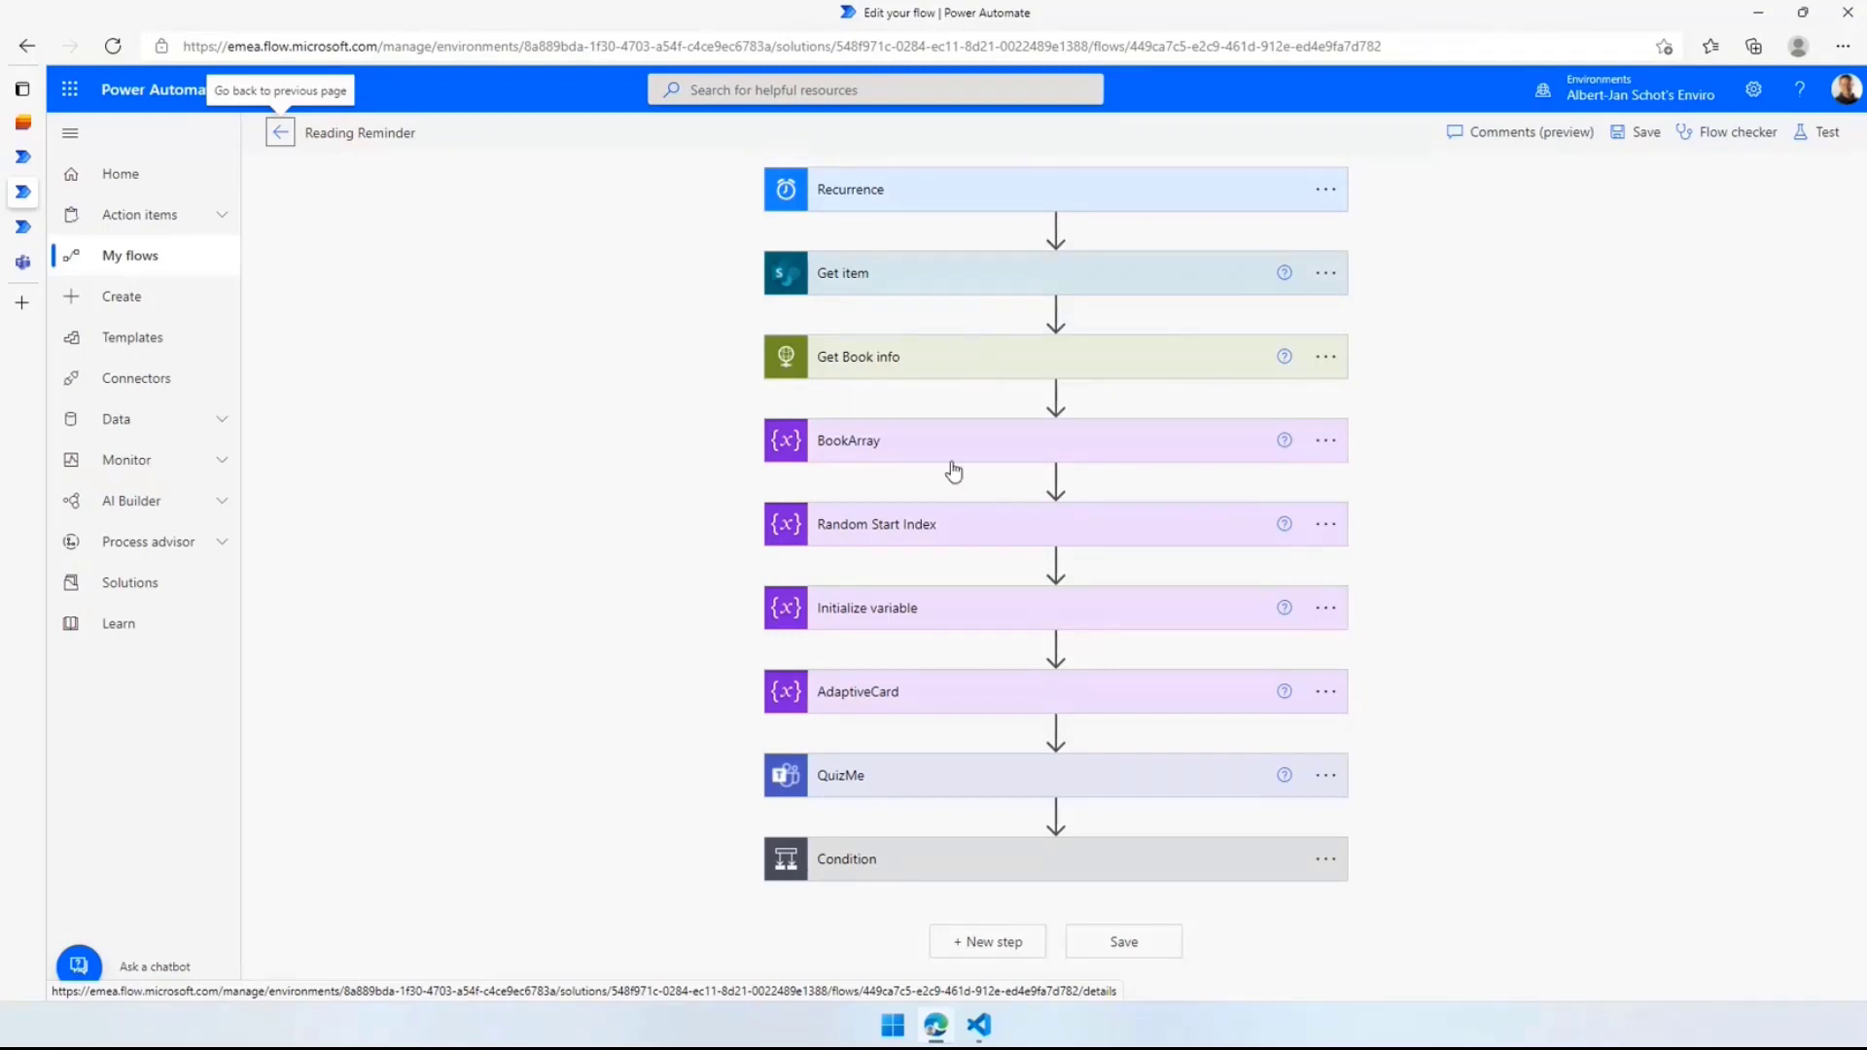
click(936, 797)
scroll(945, 786, down, 2)
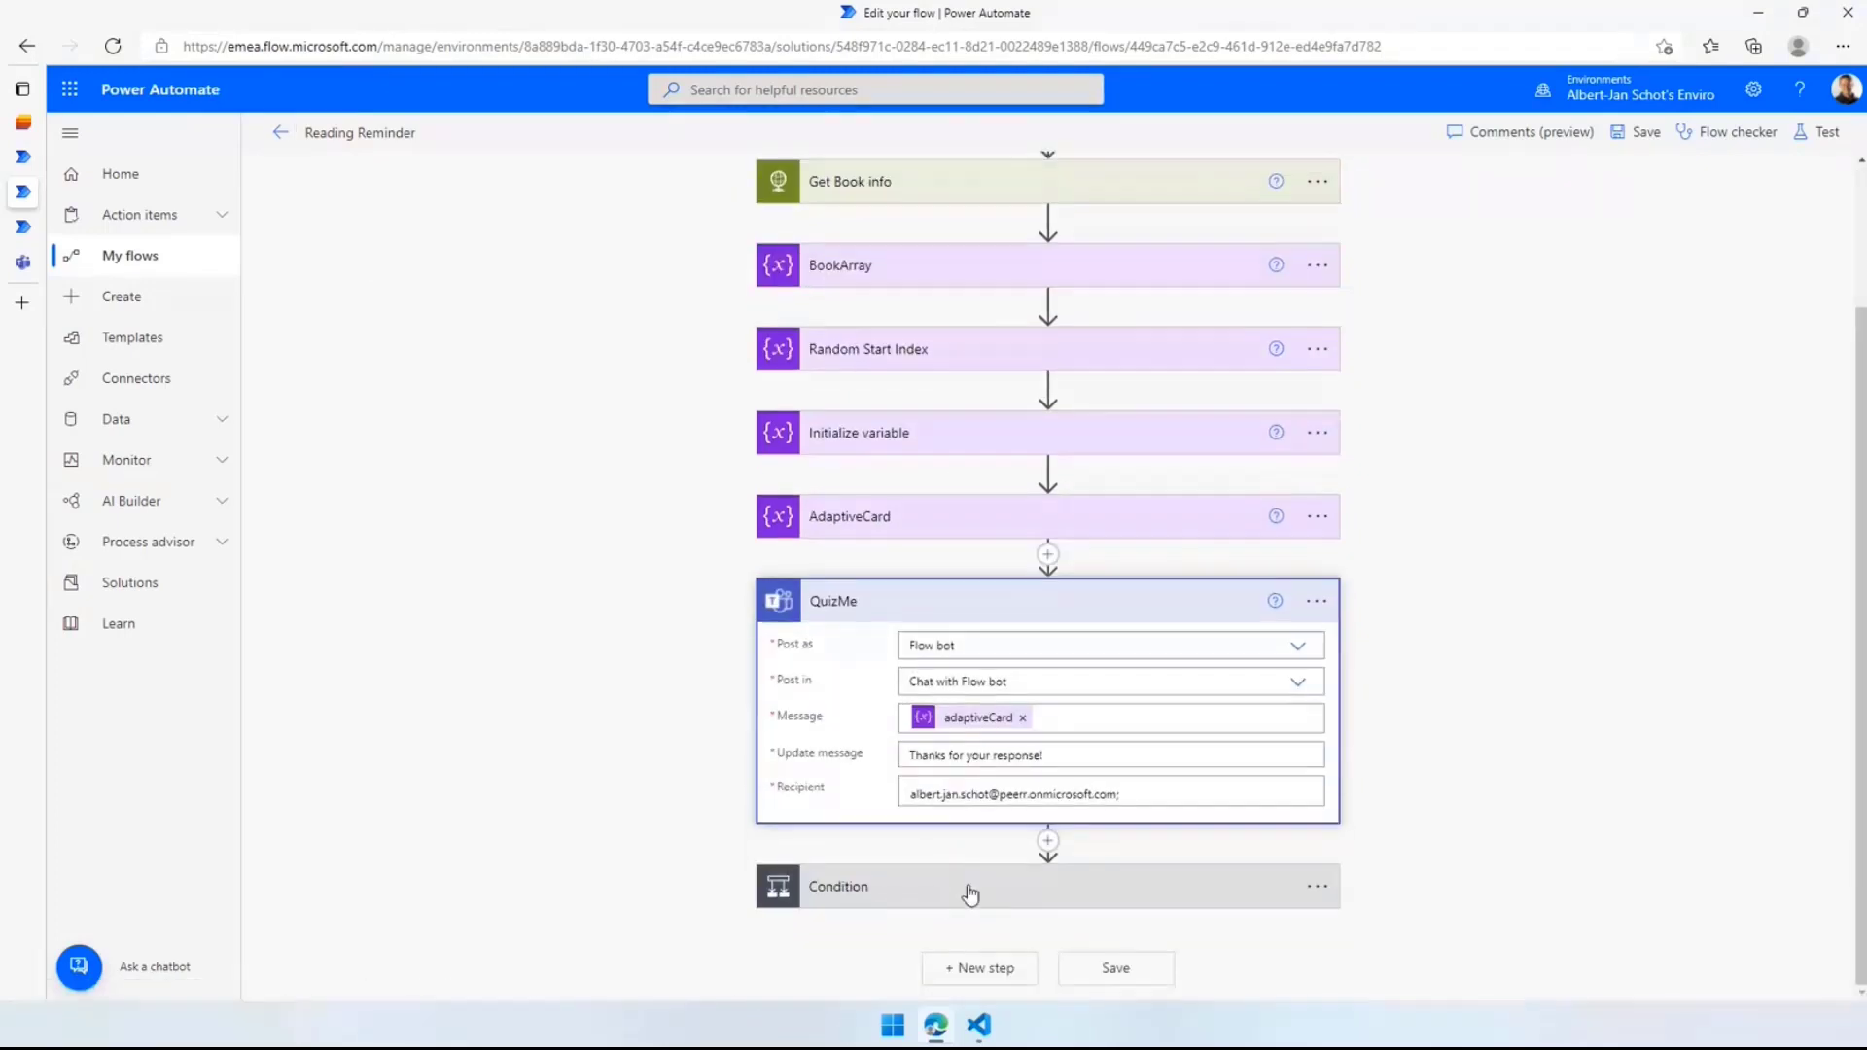
click(984, 897)
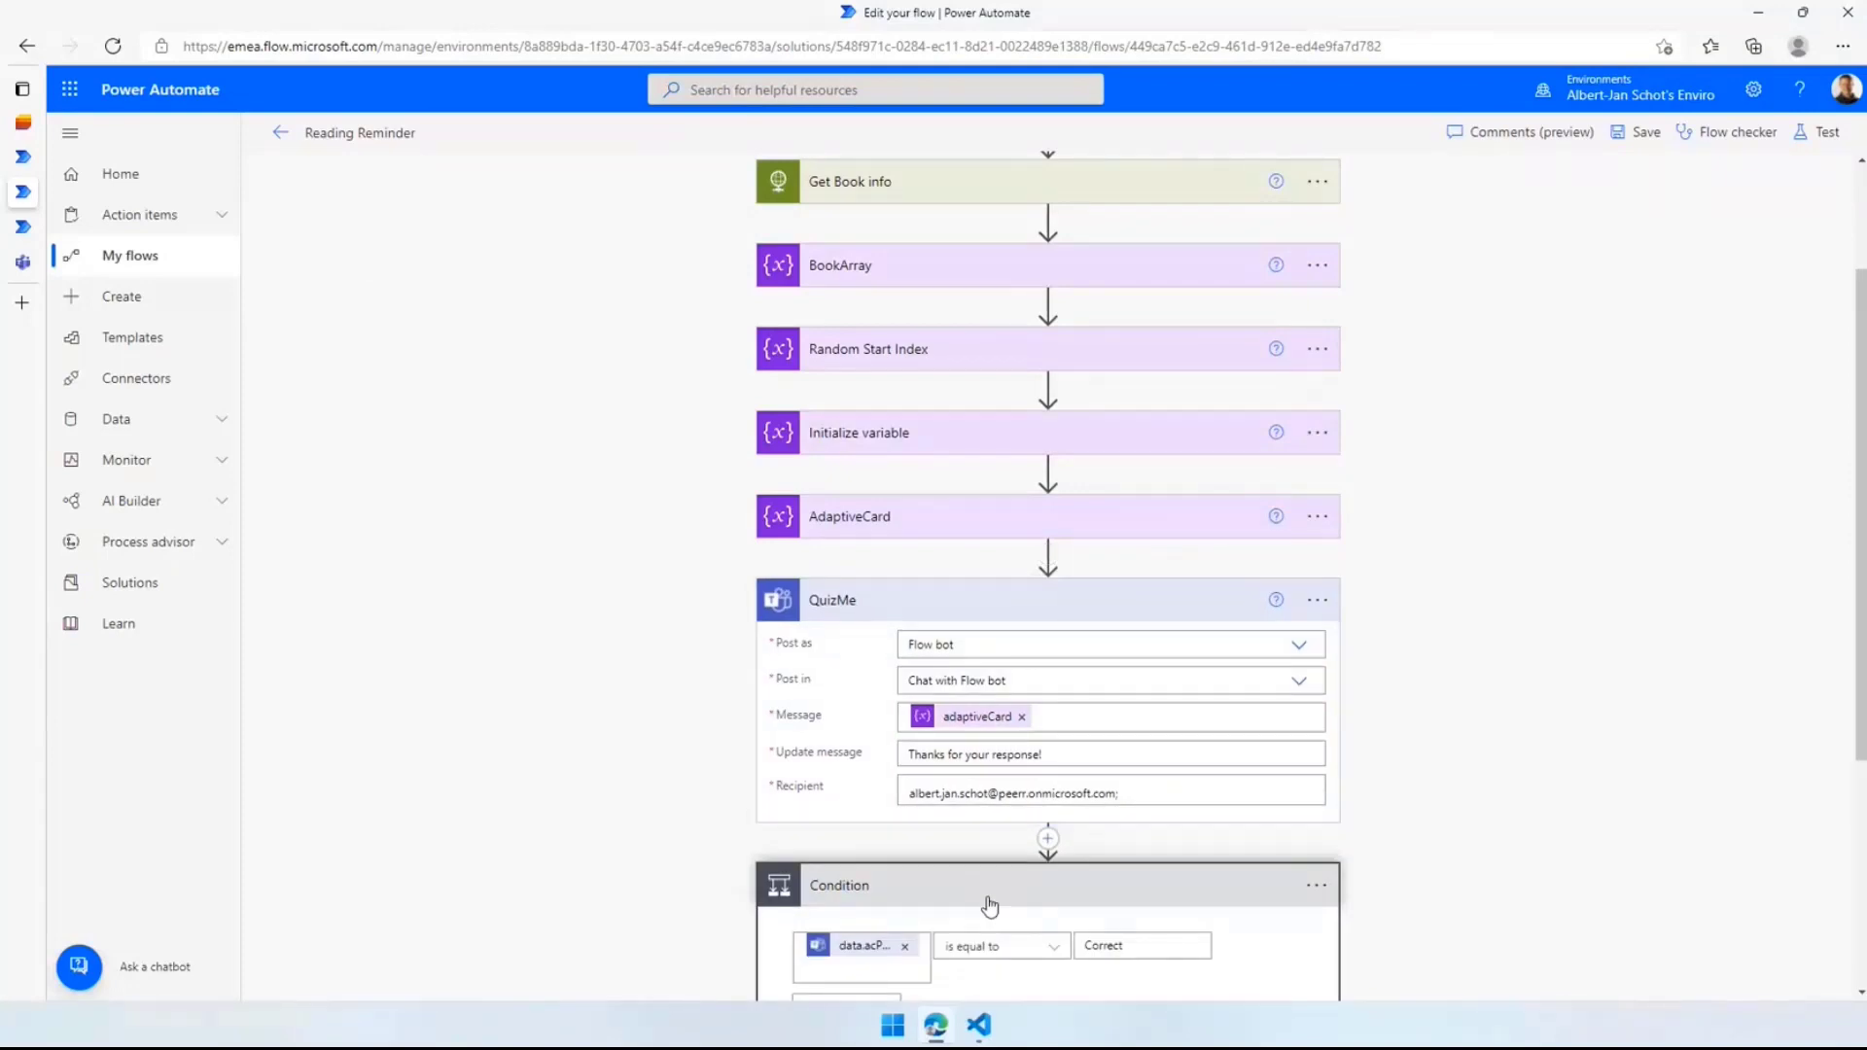
scroll(649, 638, down, 3)
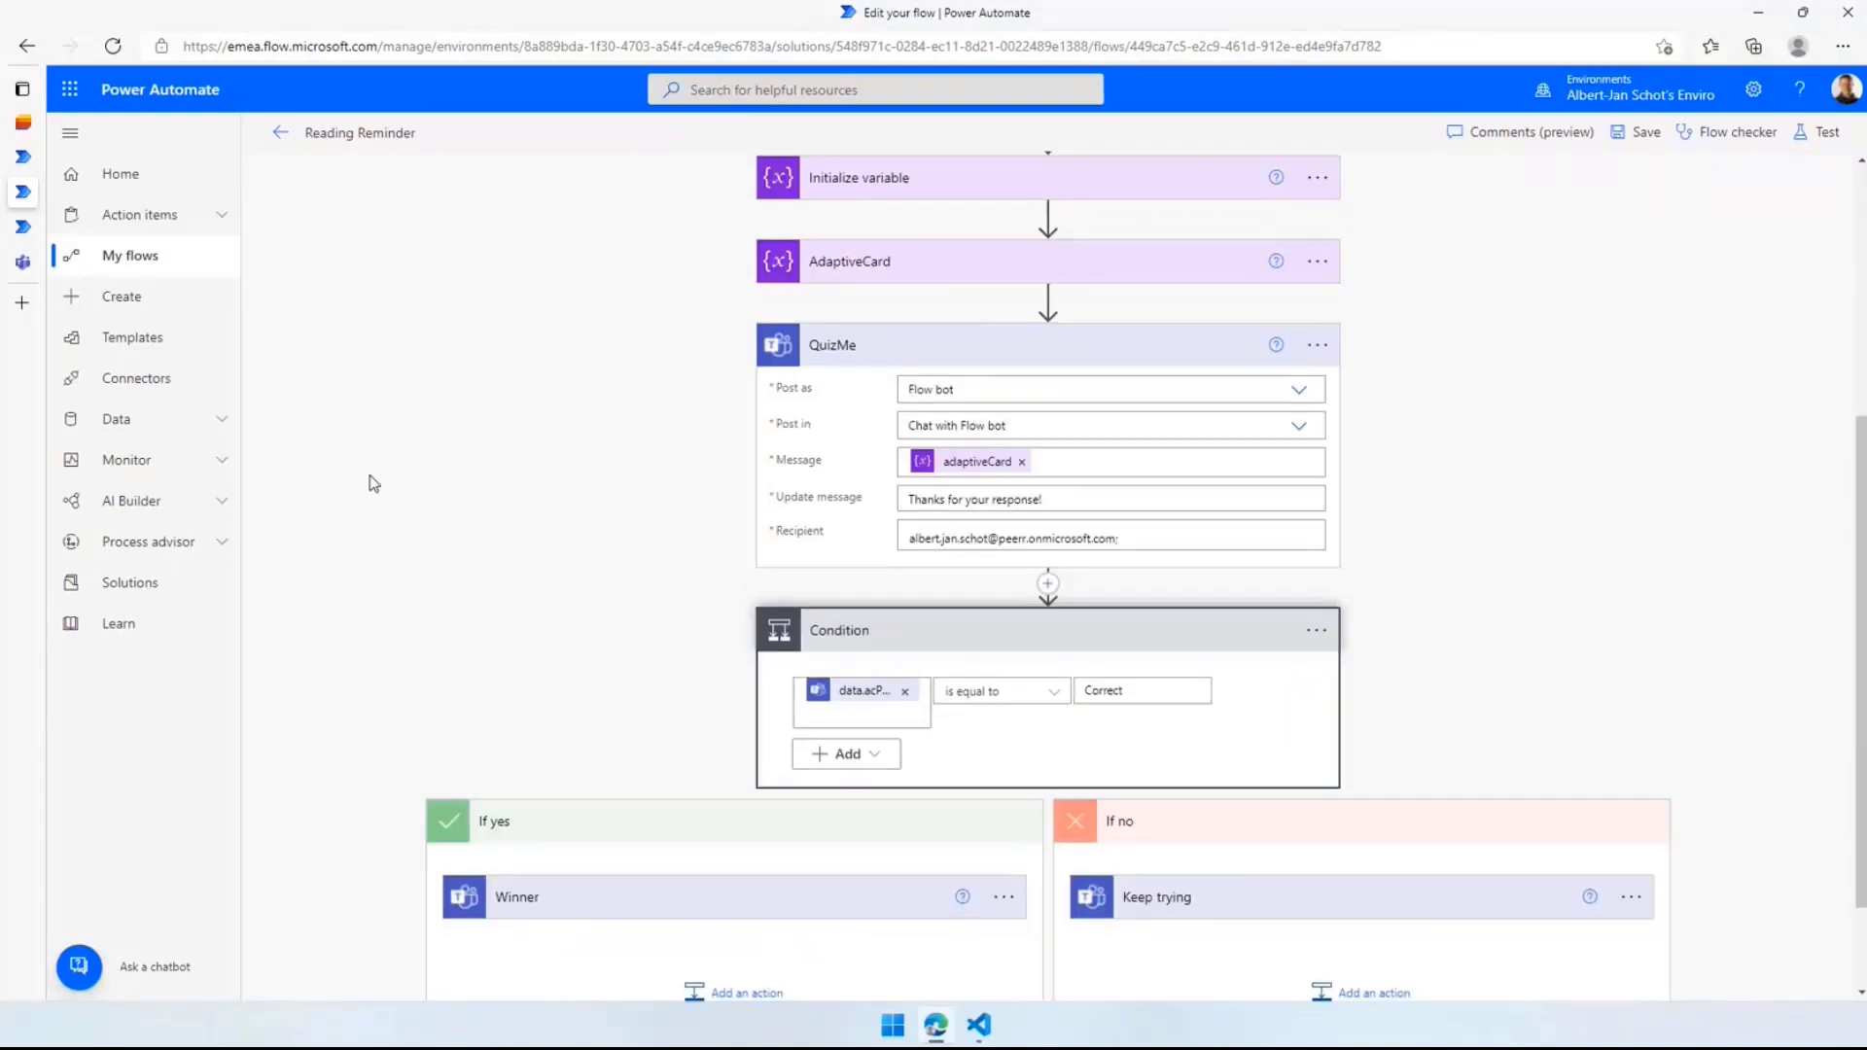
Open the RSS Import cloud flow from My flows for editing
click(148, 216)
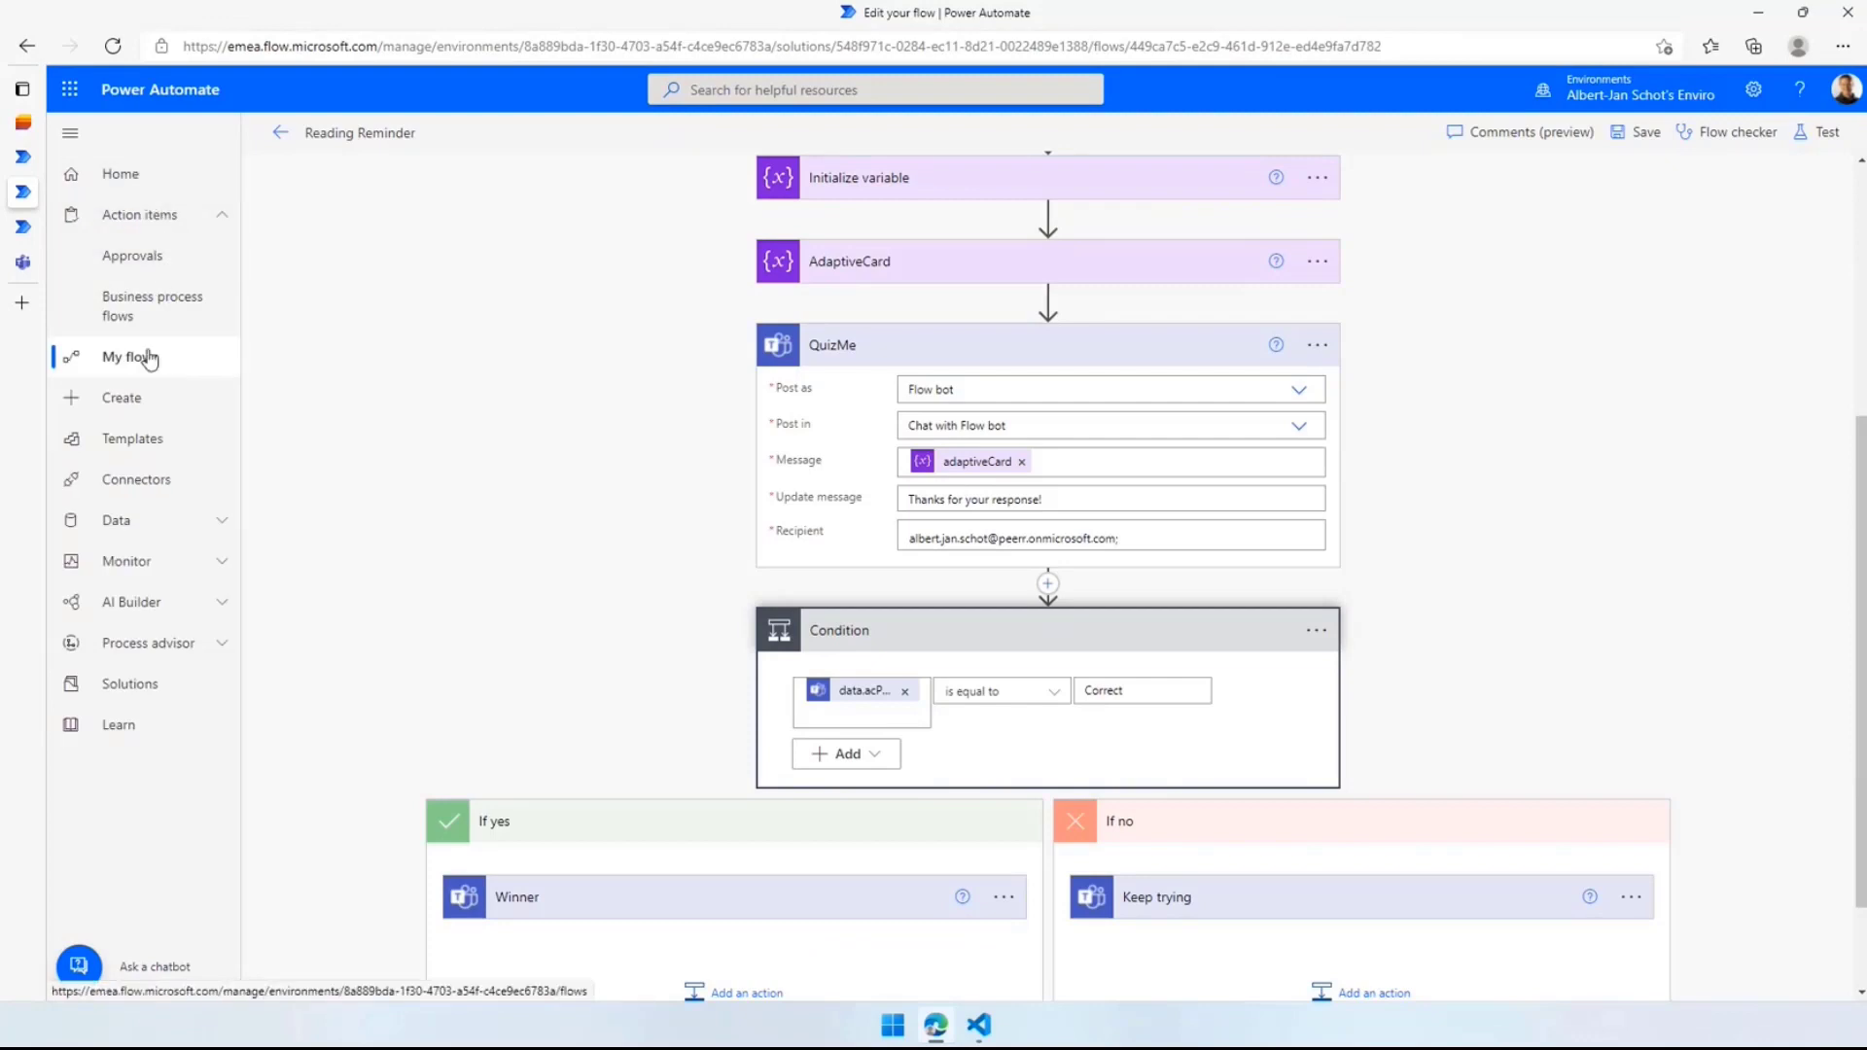
click(180, 359)
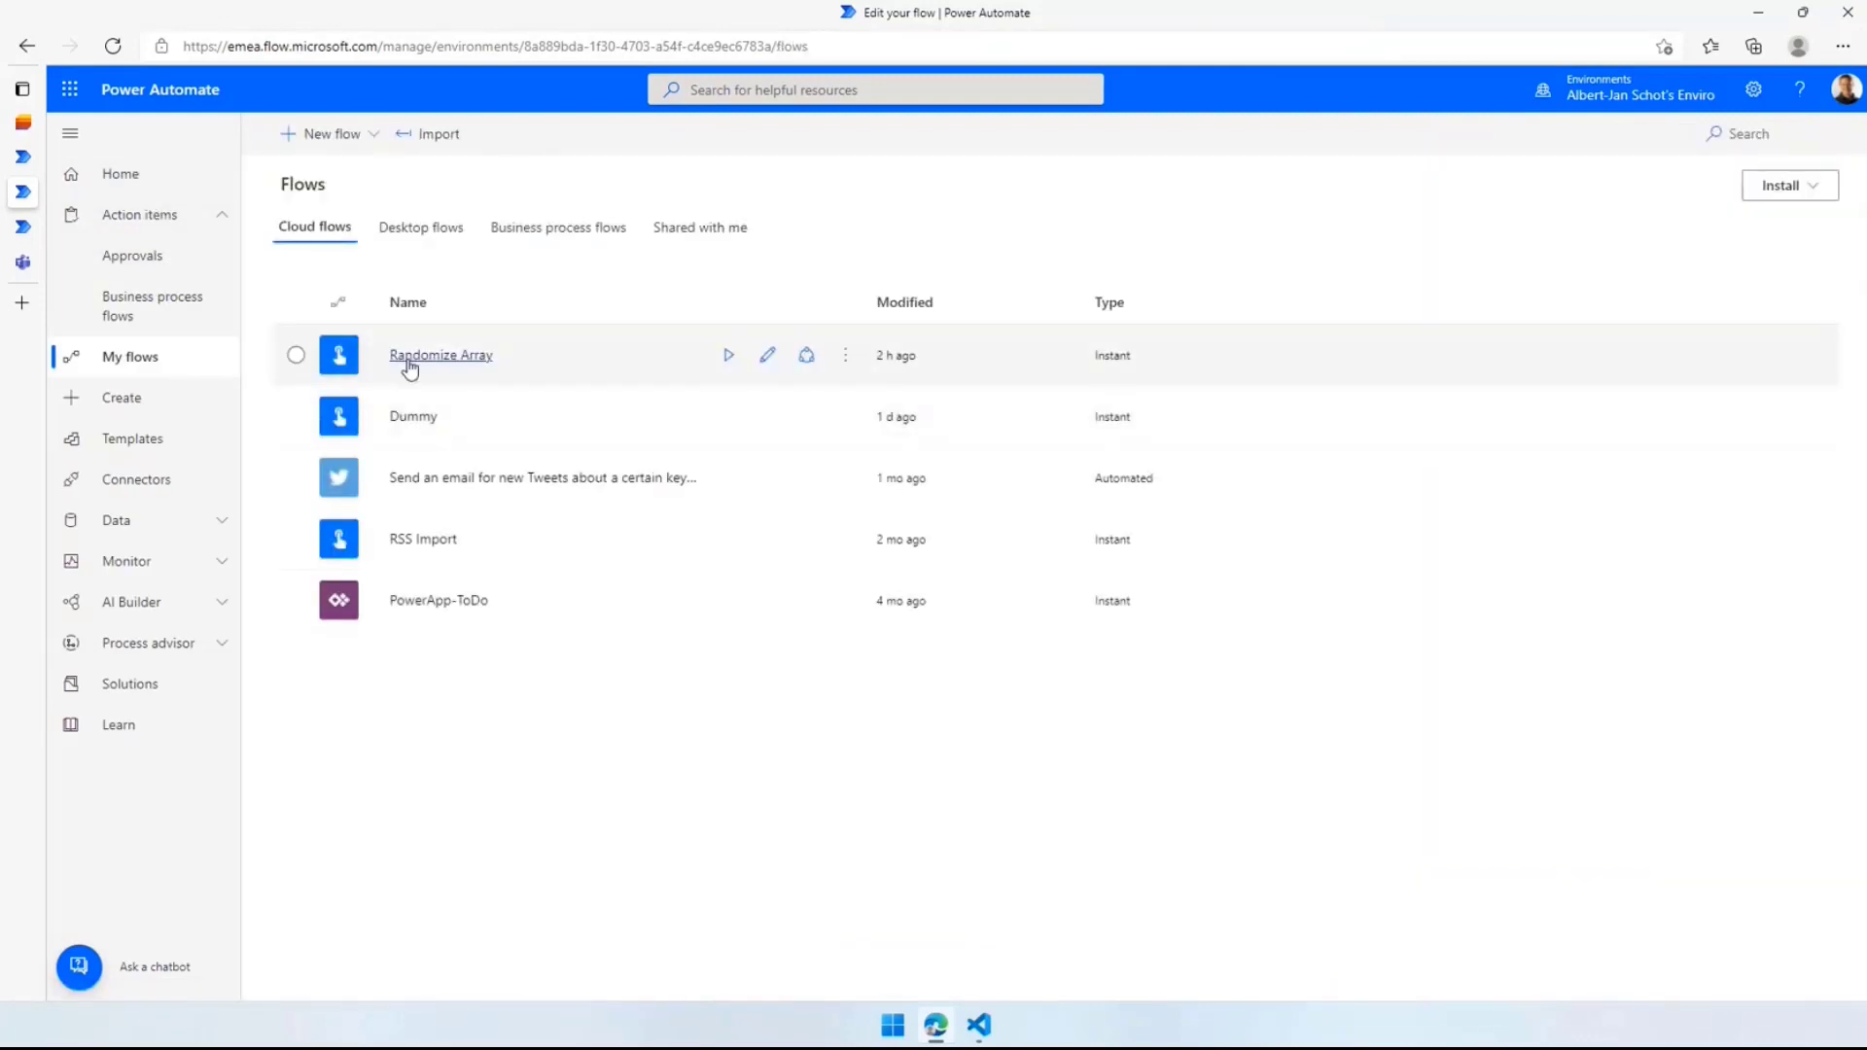
click(768, 540)
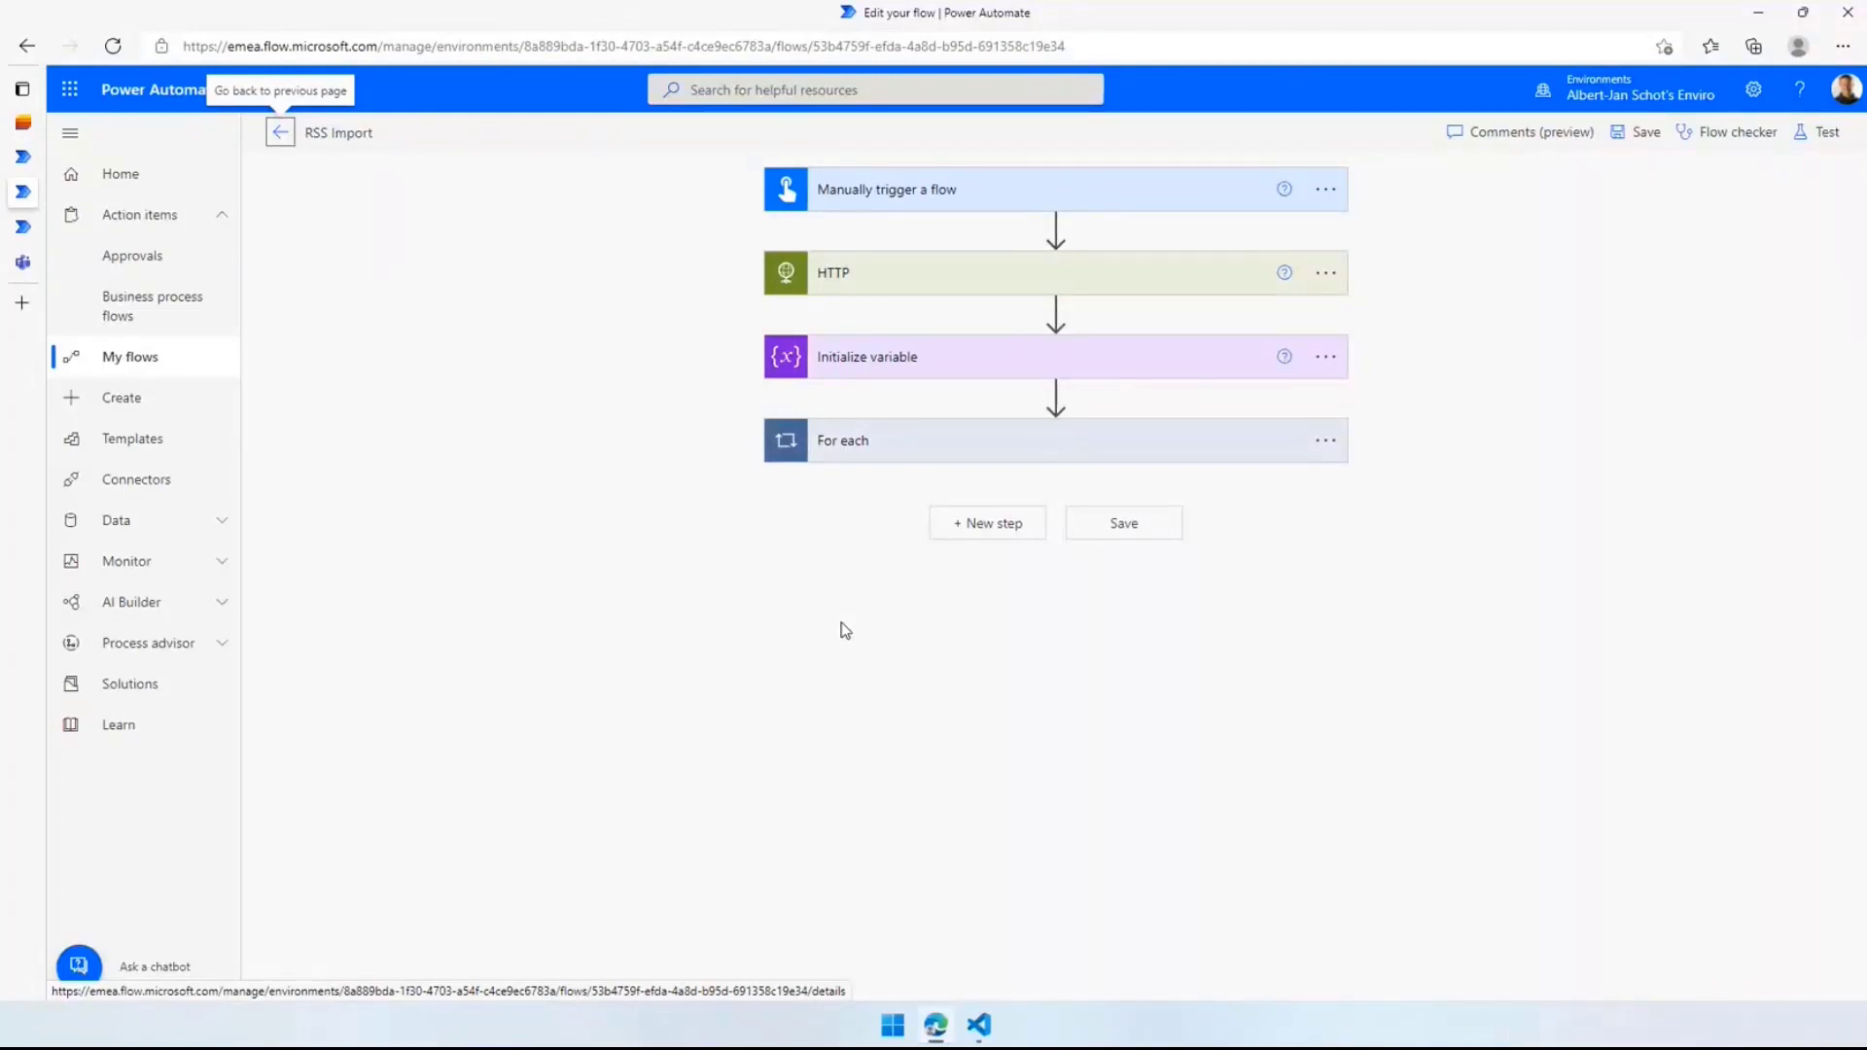
Open the HTTP action's Goodreads RSS feed URI, including its access key, in a new browser tab and display the page source
mouse_move(1057, 233)
click(1017, 290)
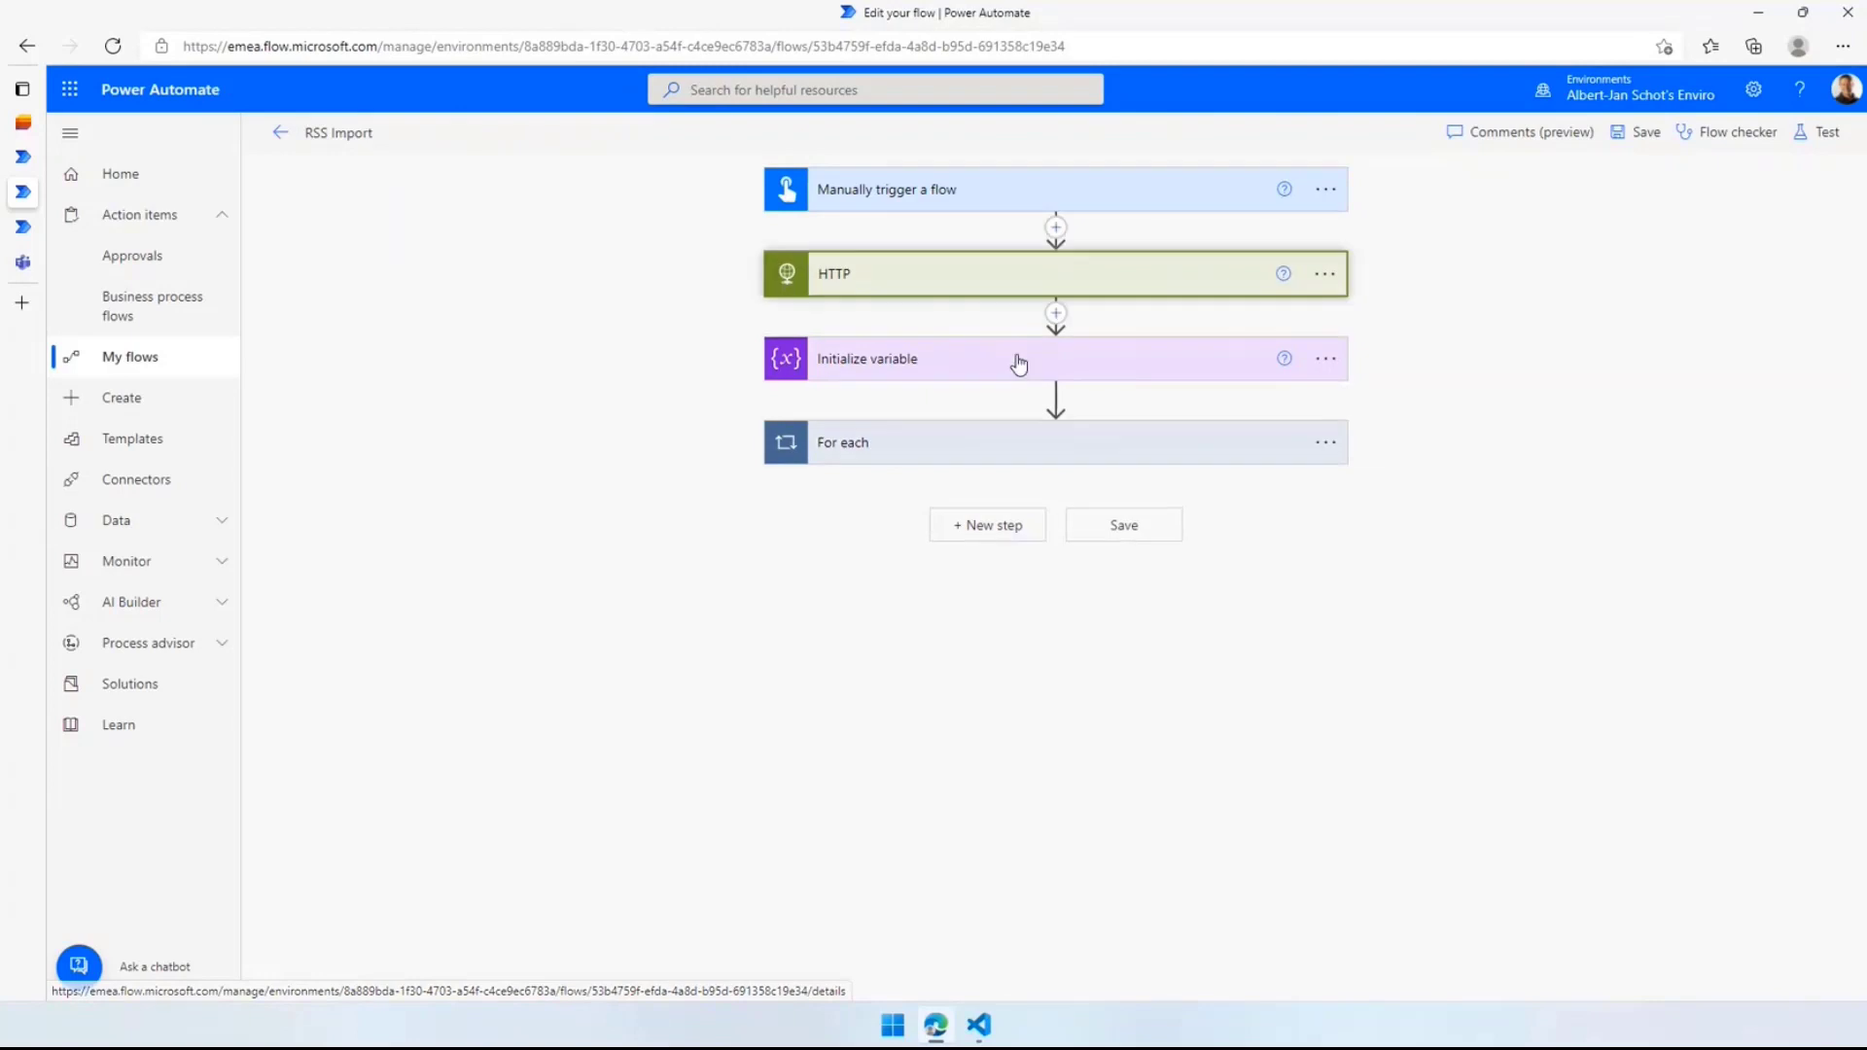
click(1301, 377)
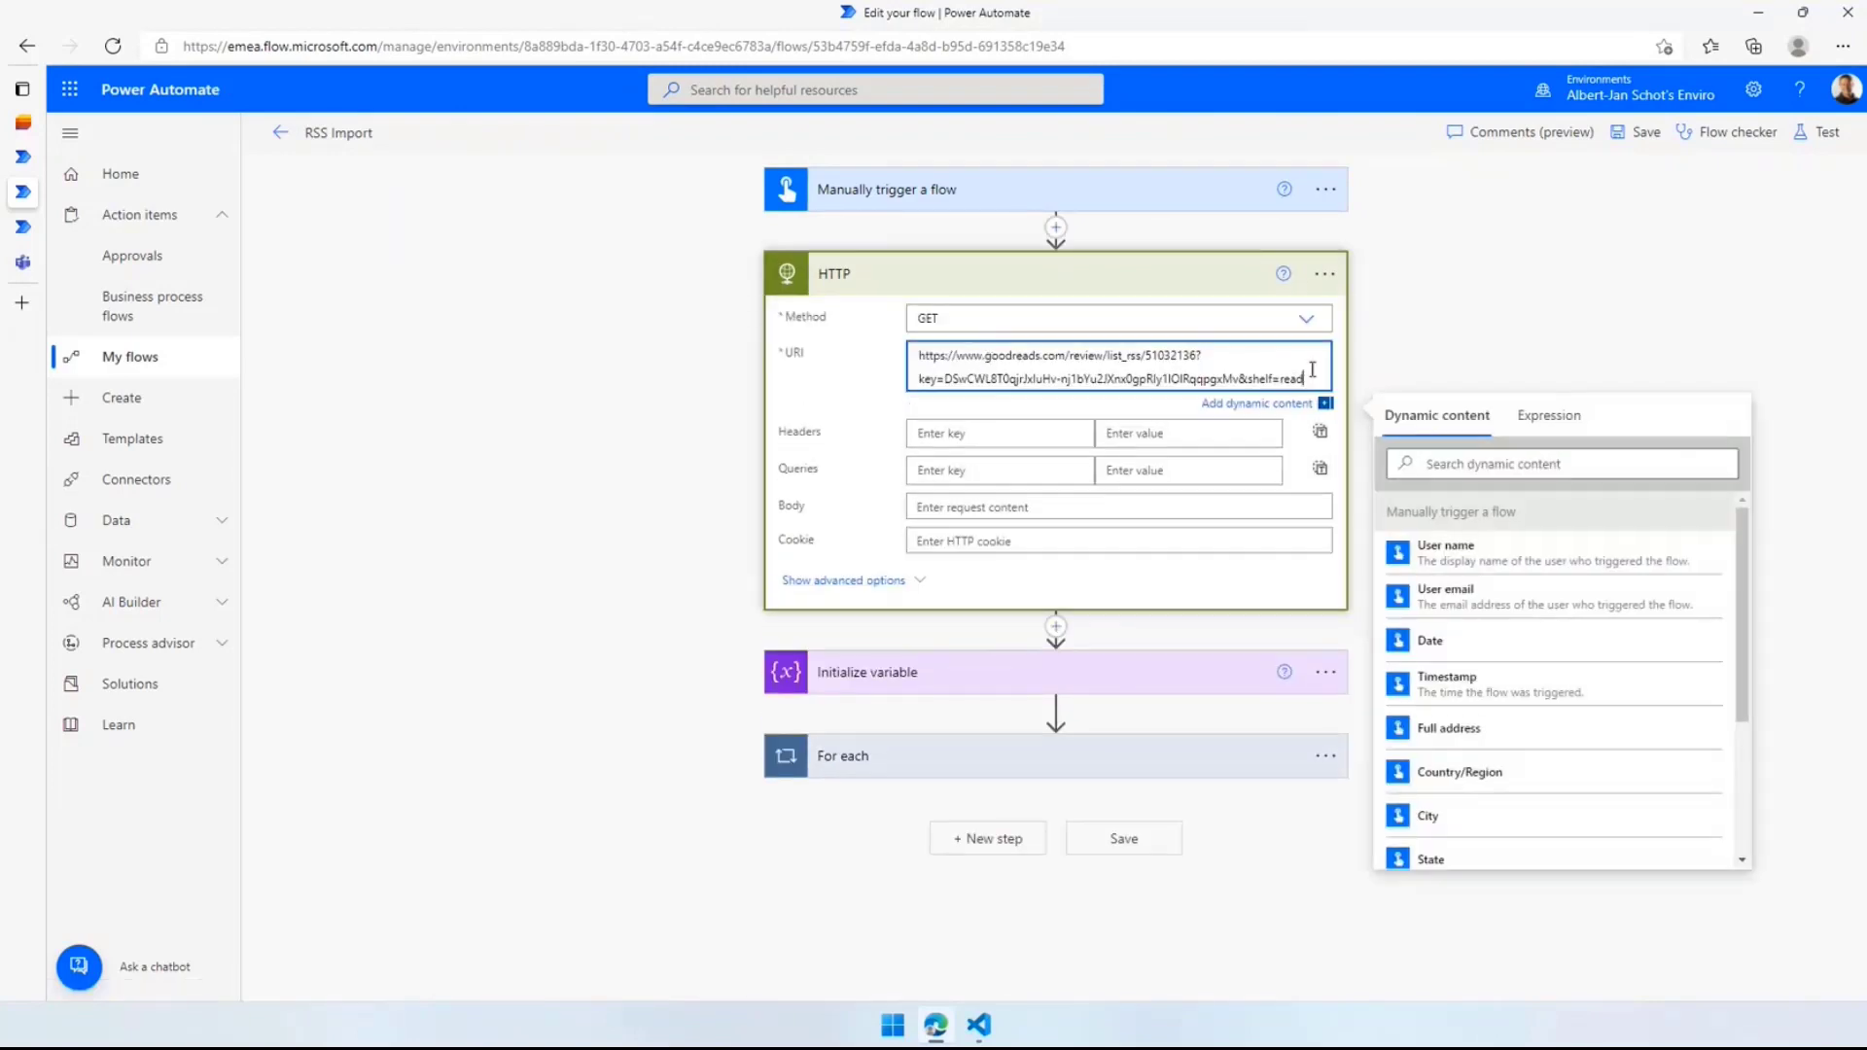
drag(1301, 377, 904, 348)
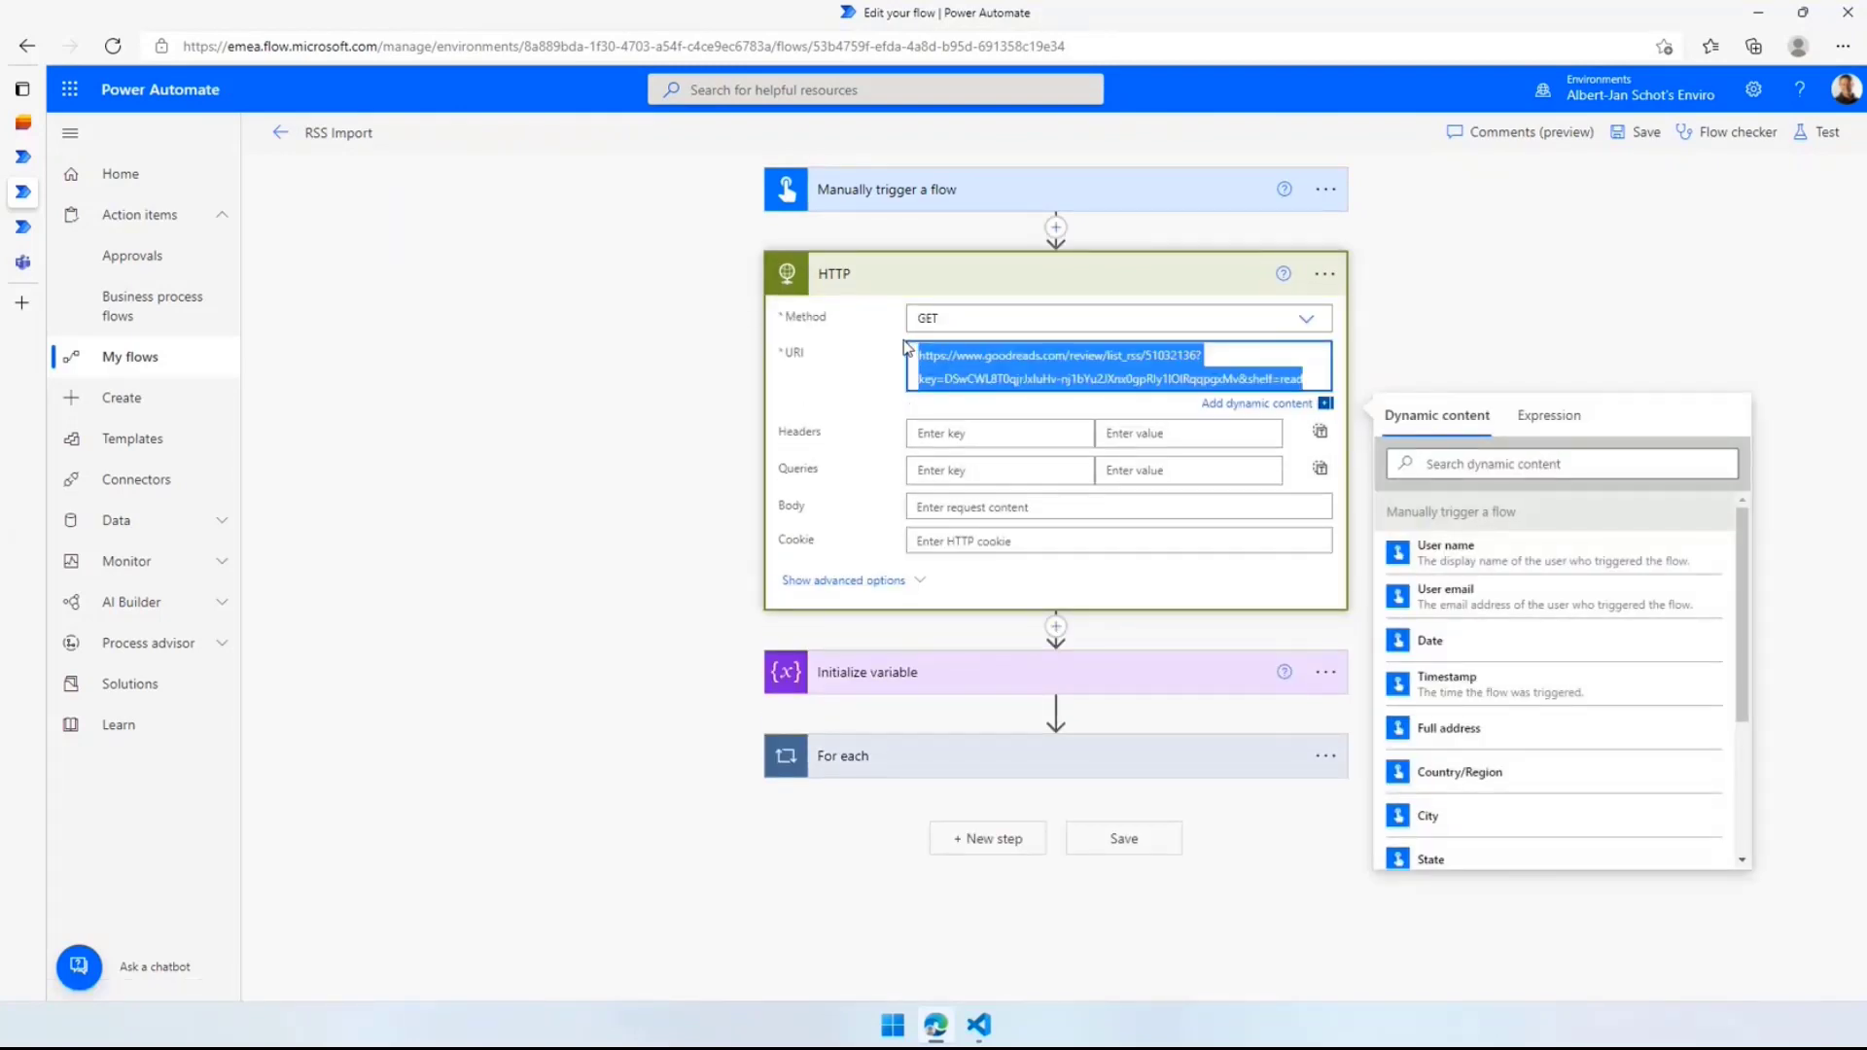
key(ctrl+c)
key(ctrl+t)
key(ctrl+v)
key(Return)
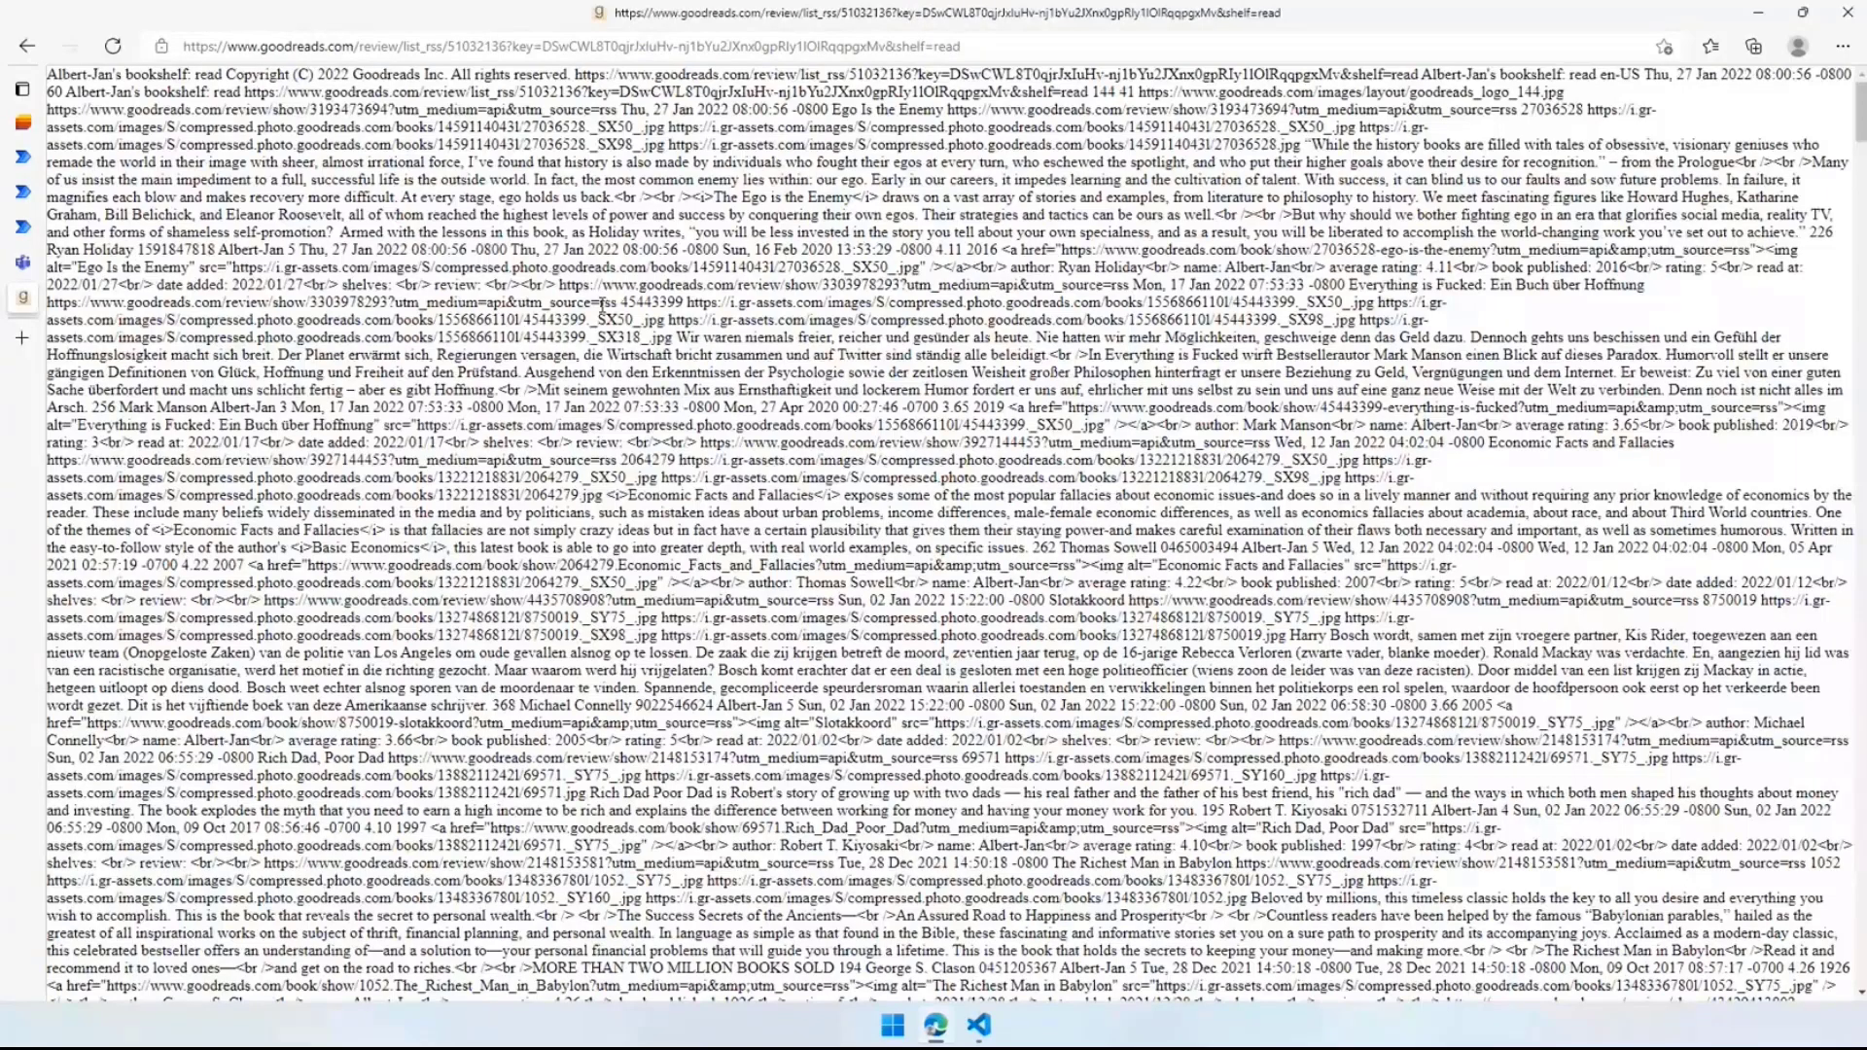
key(ctrl+u)
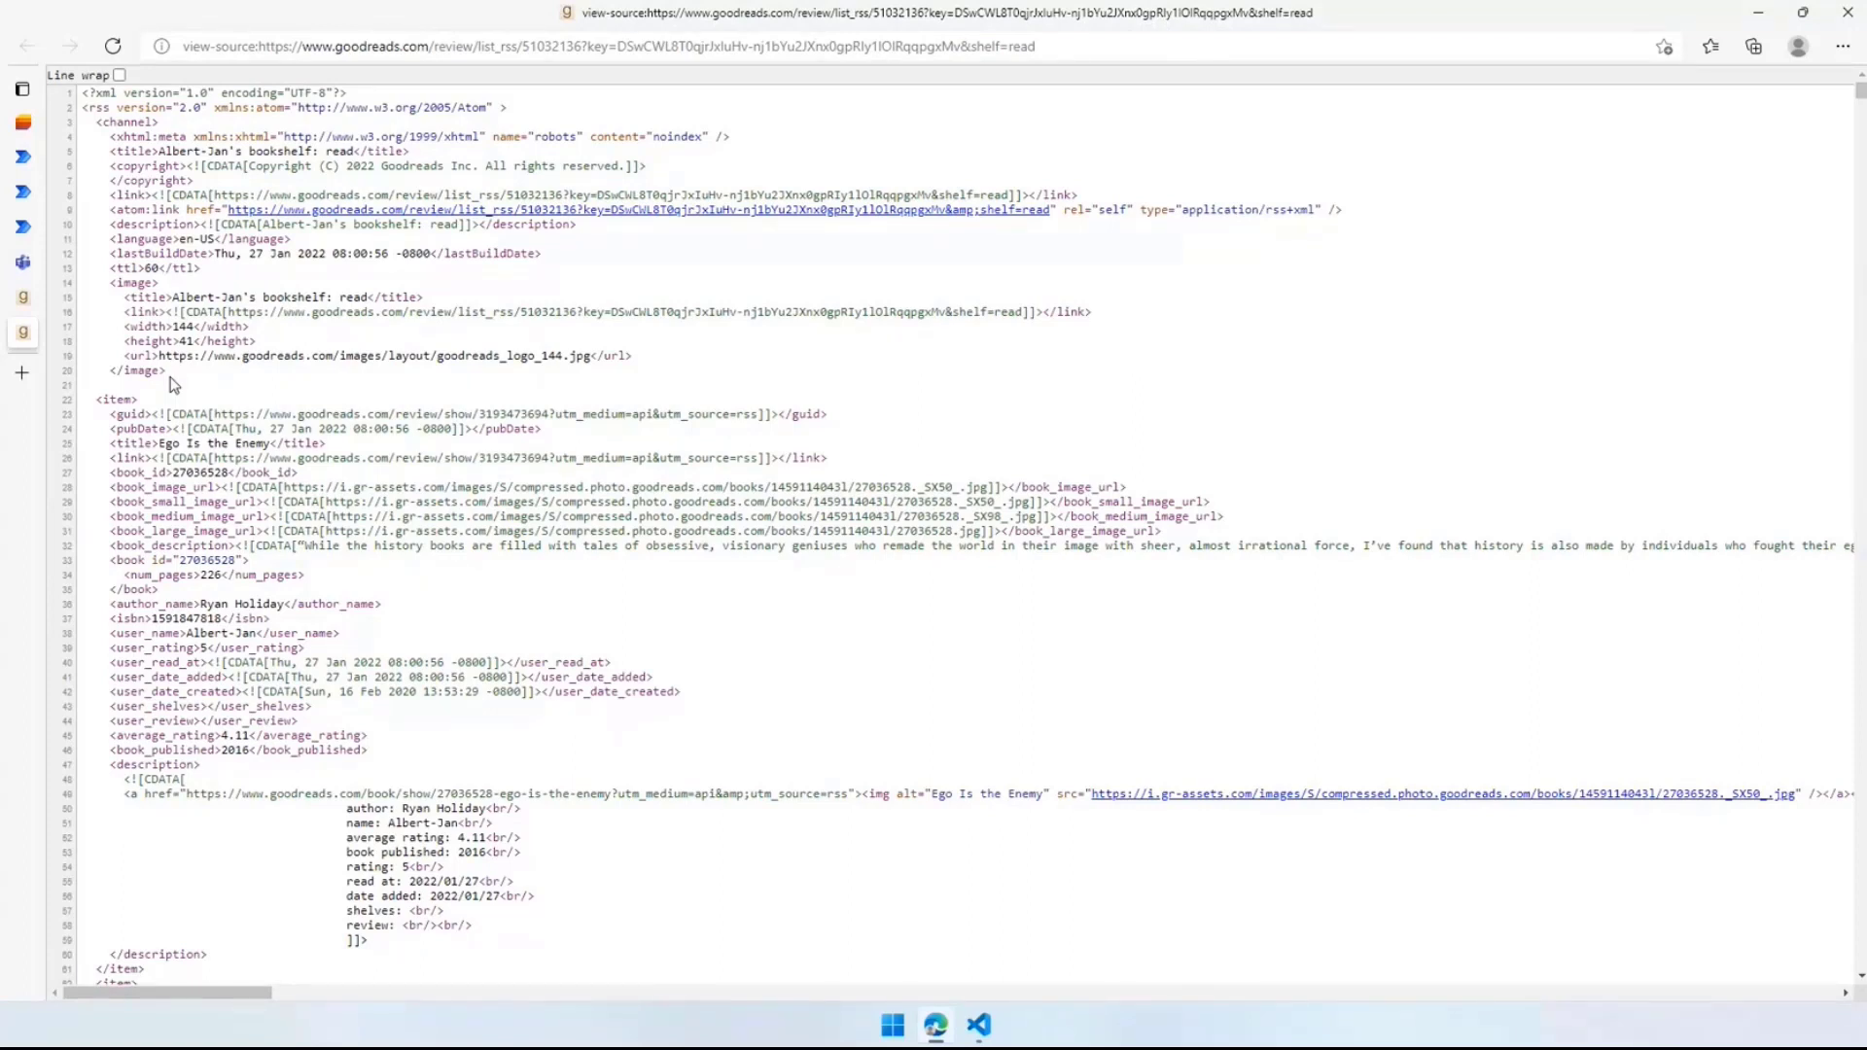
Return to the RSS Import flow, collapse the HTTP action and examine the xpath expression that the For each loop uses
mouse_move(29, 287)
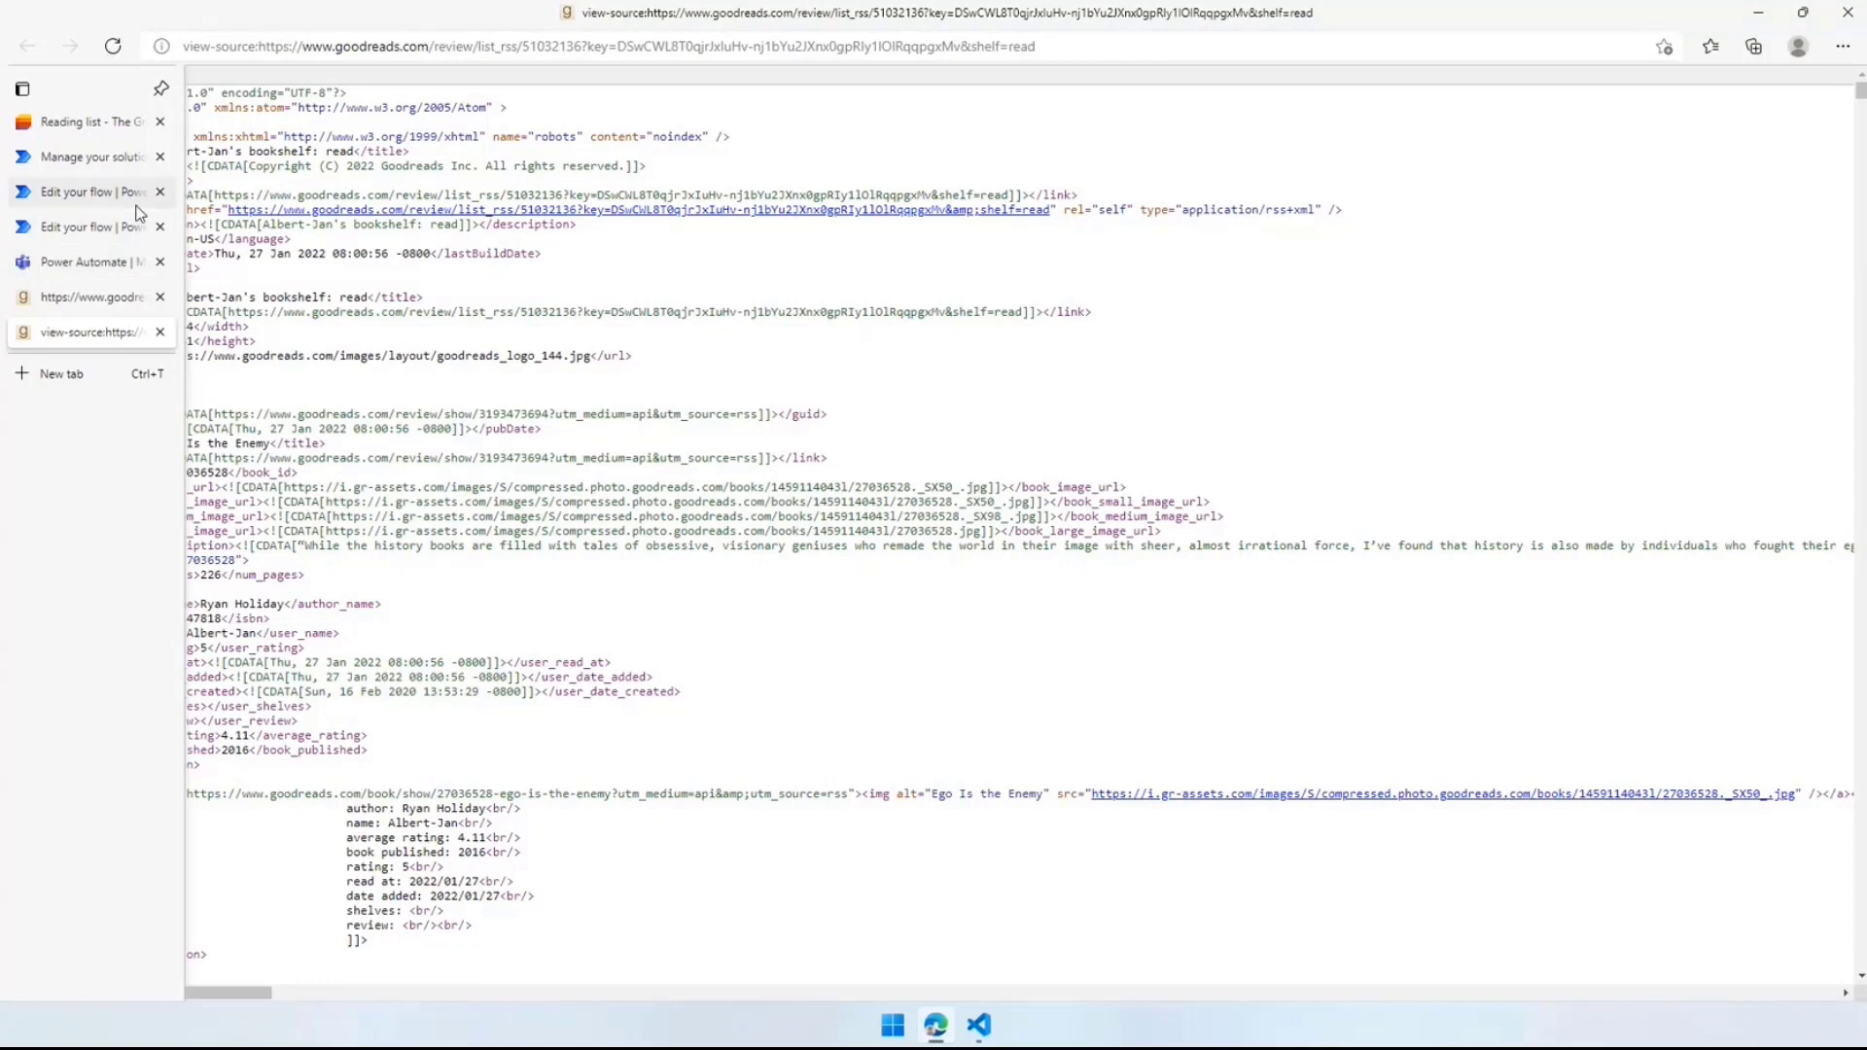
click(98, 192)
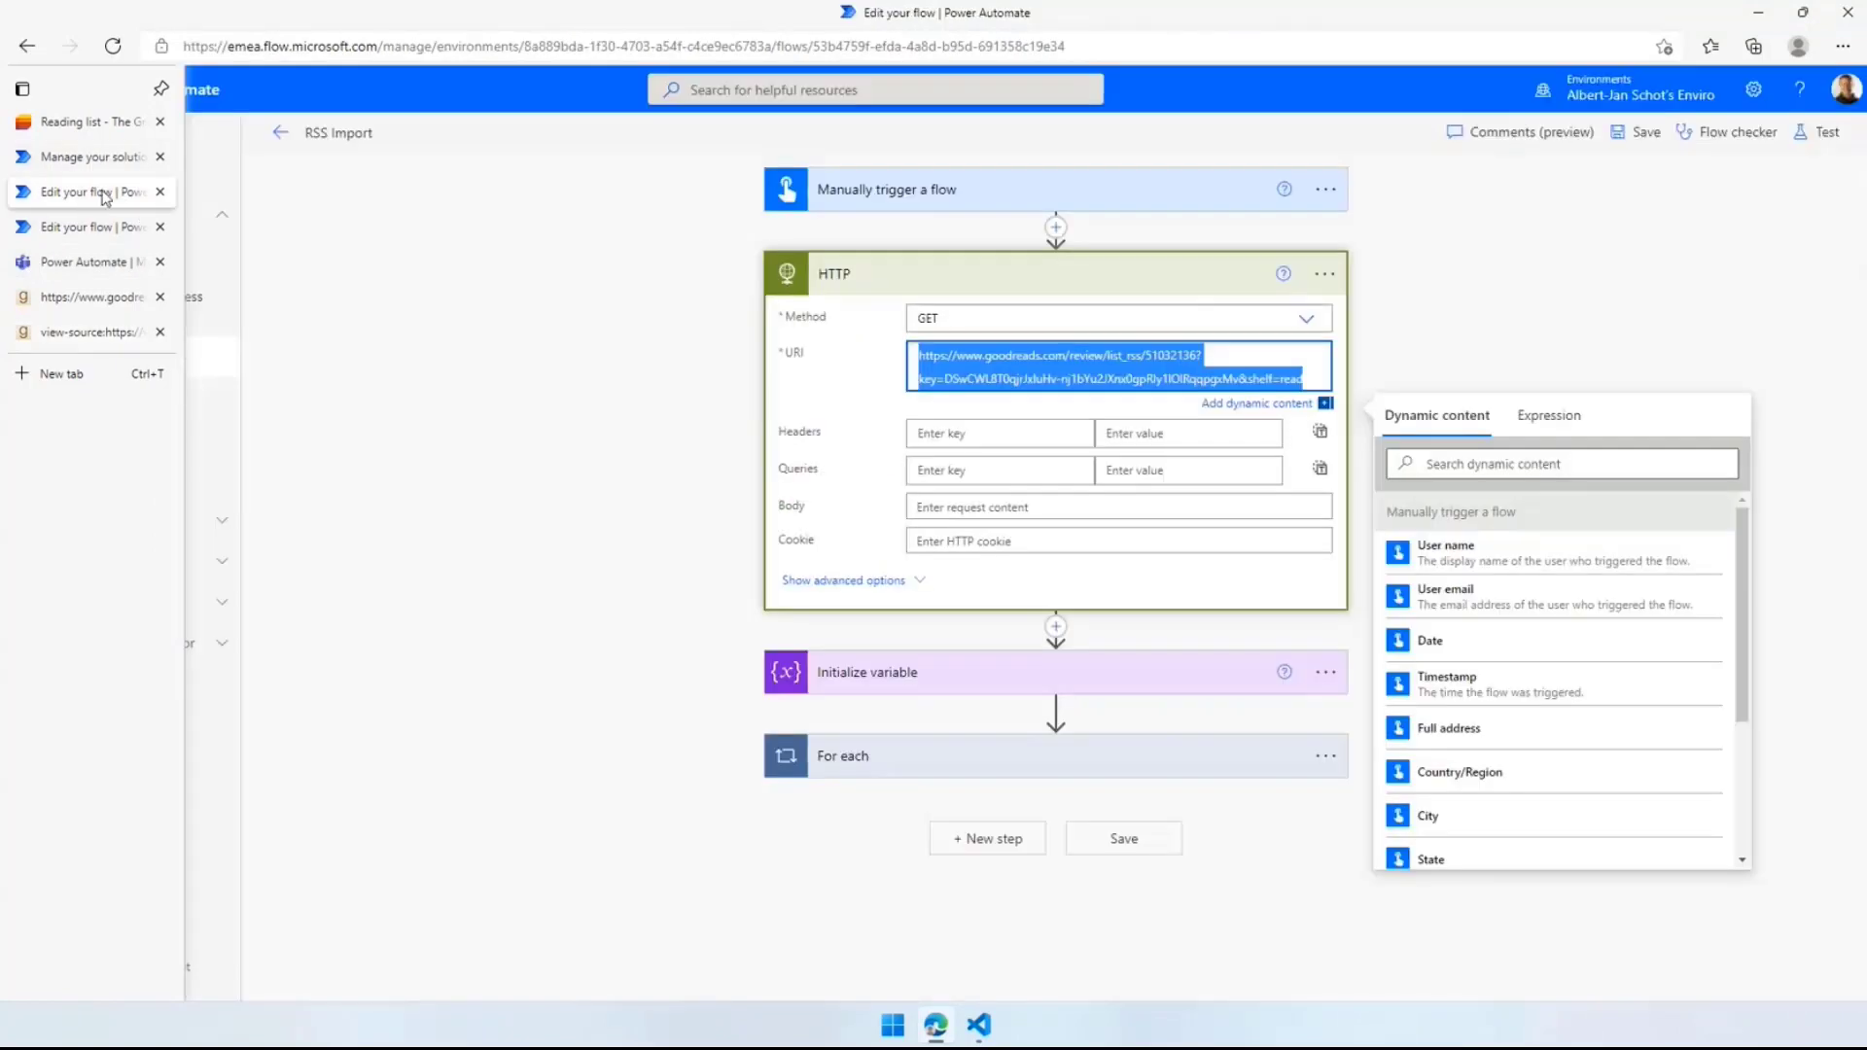
click(1003, 284)
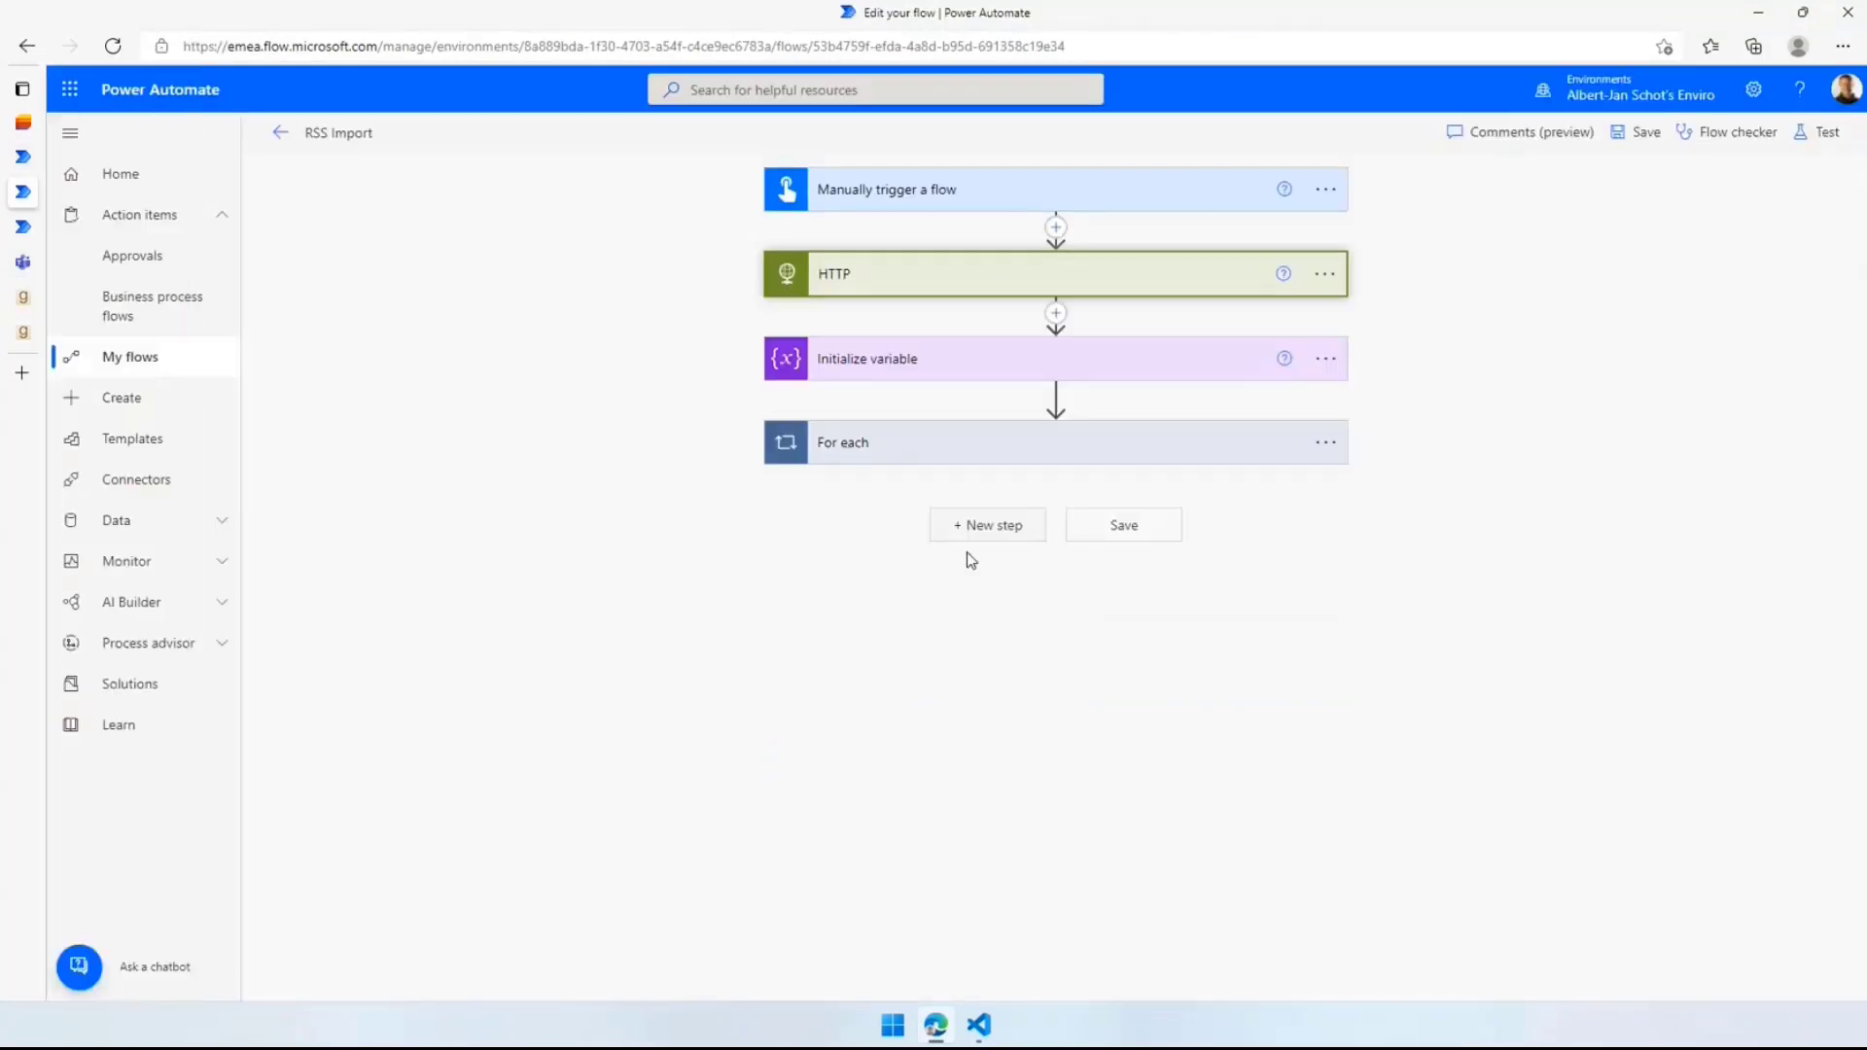
click(933, 444)
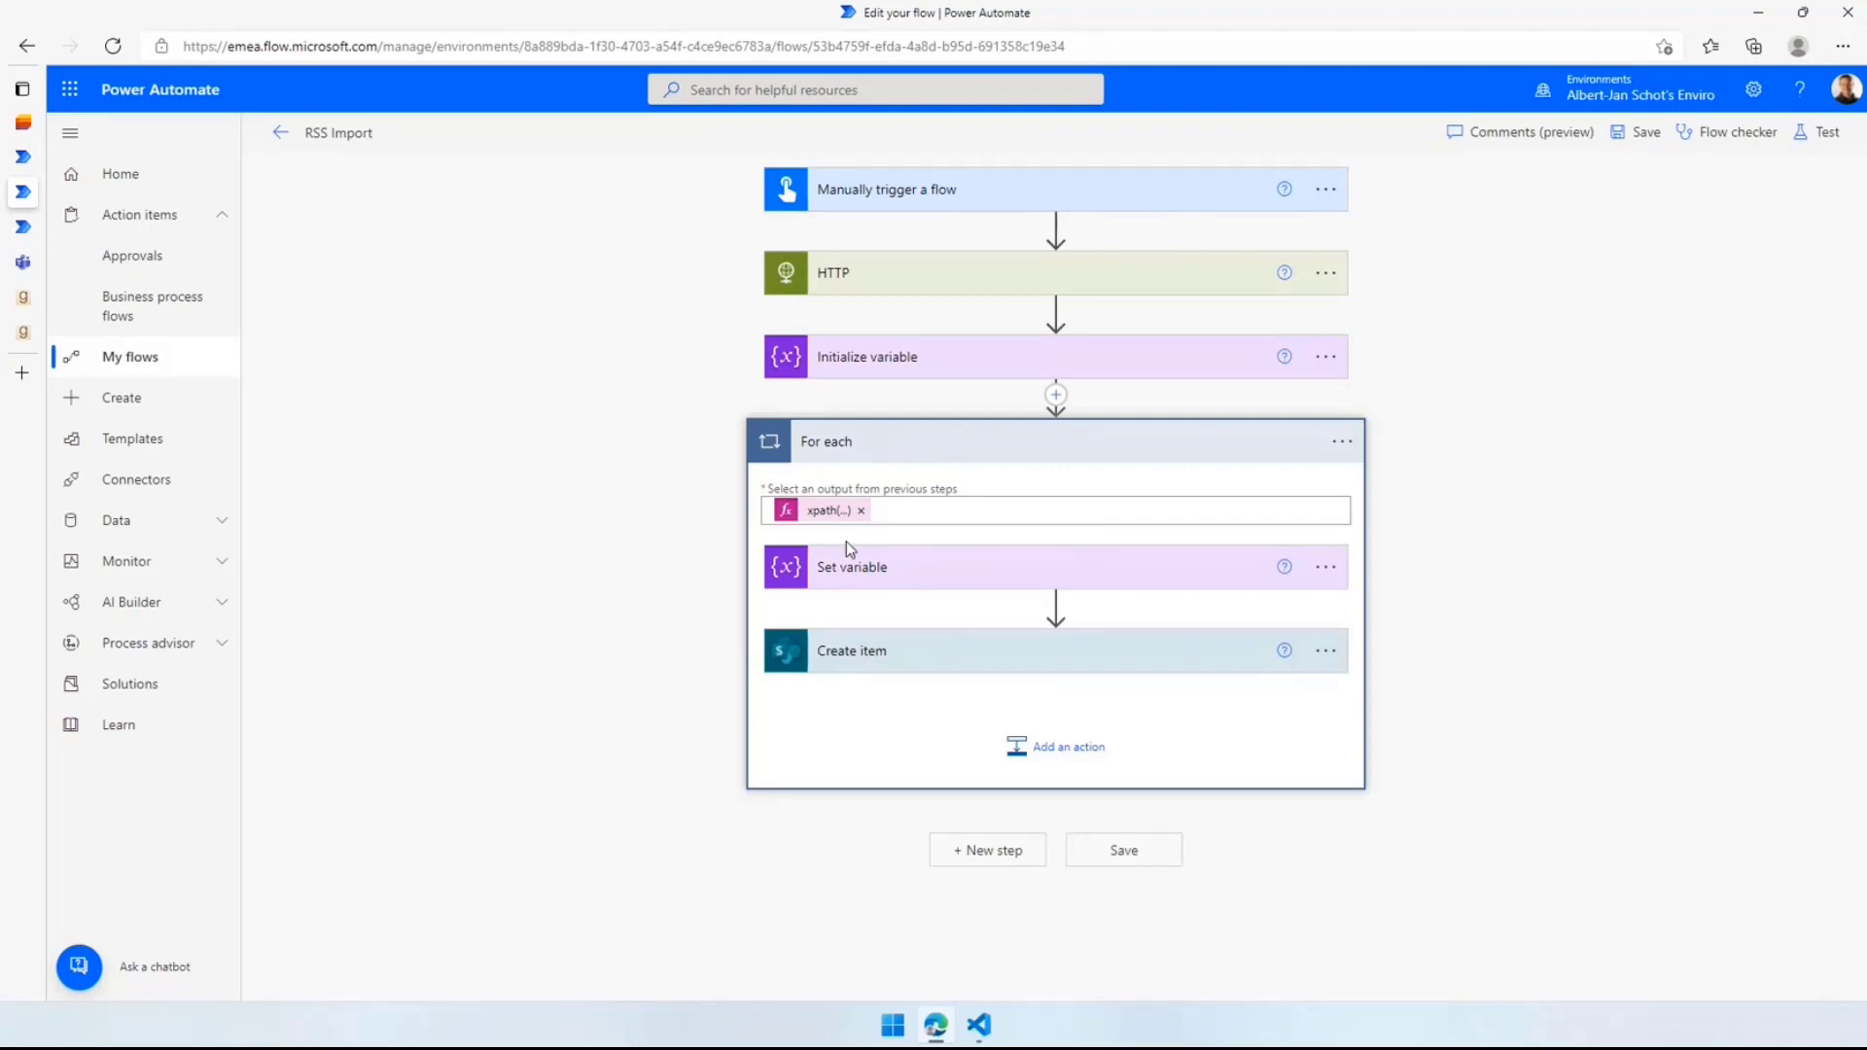
click(825, 511)
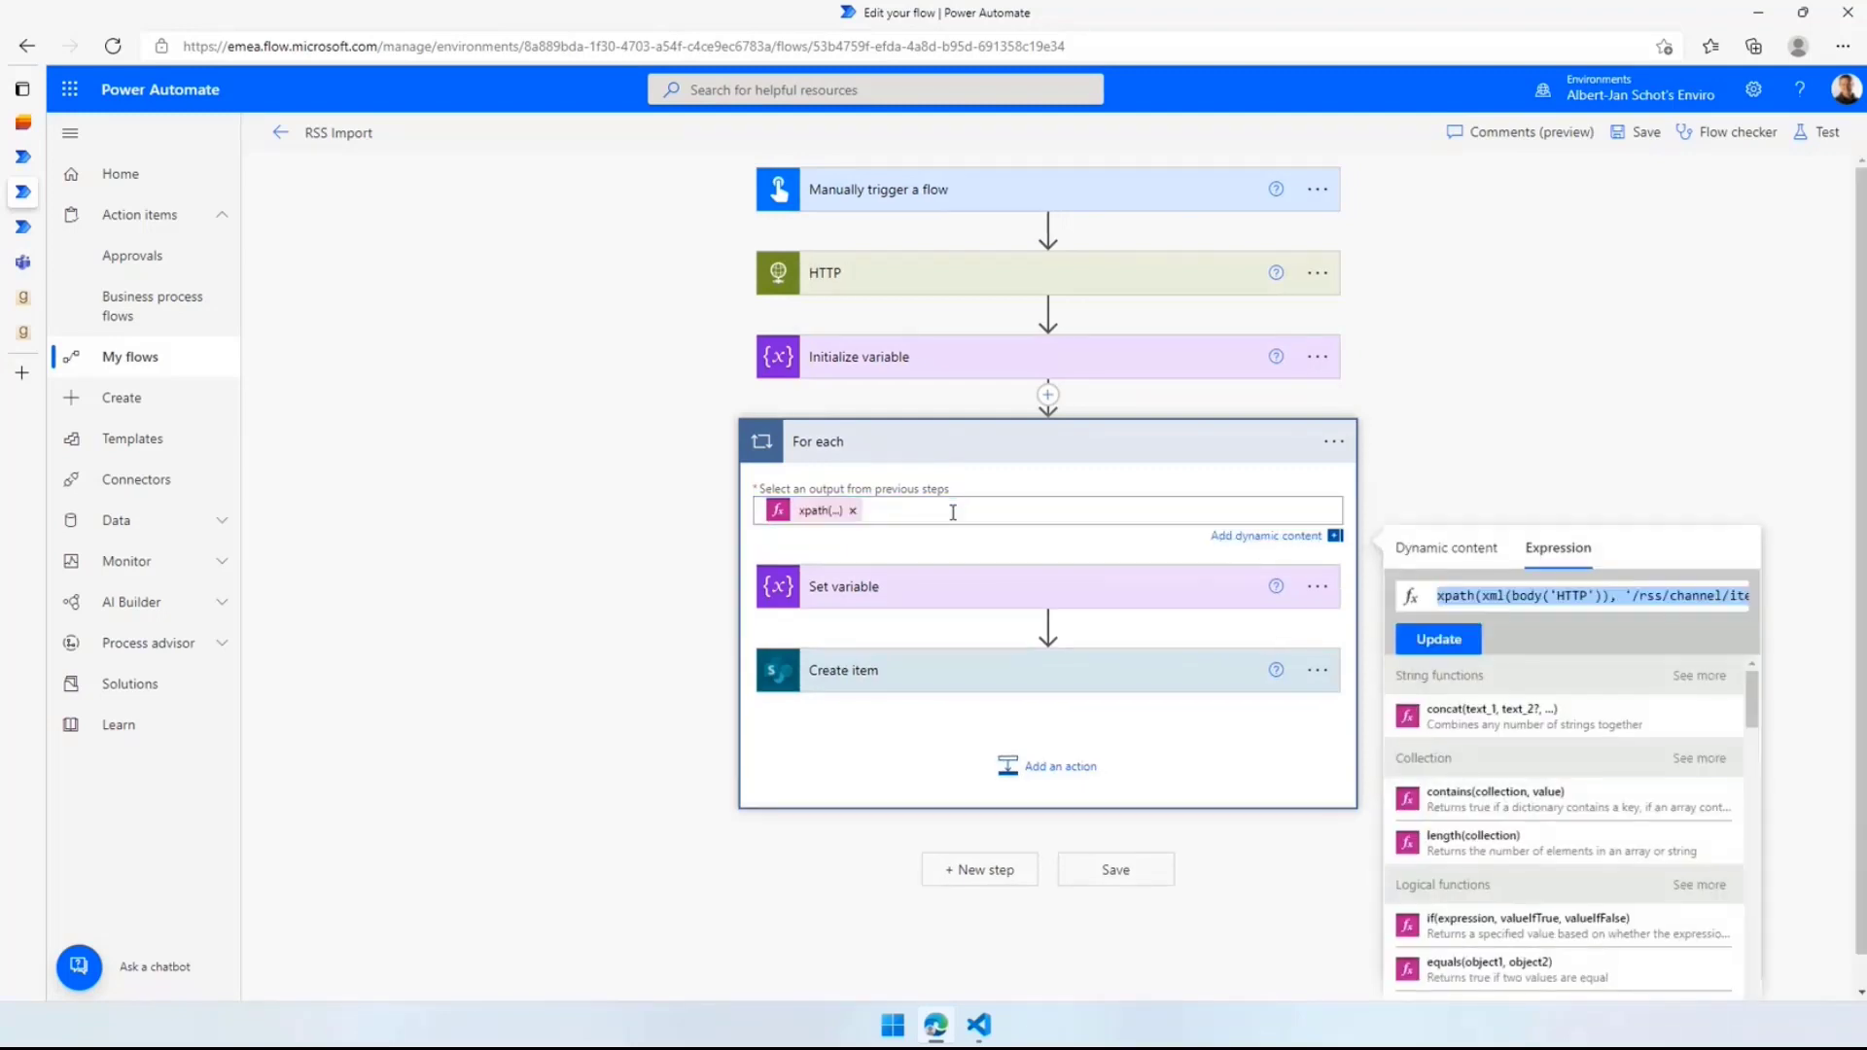
Copy the For each loop's xpath expression into the untitled file in Visual Studio Code and highlight its xml(body('HTTP')) and /rss/channel/item parts
key(ctrl+a)
key(ctrl+c)
click(979, 1026)
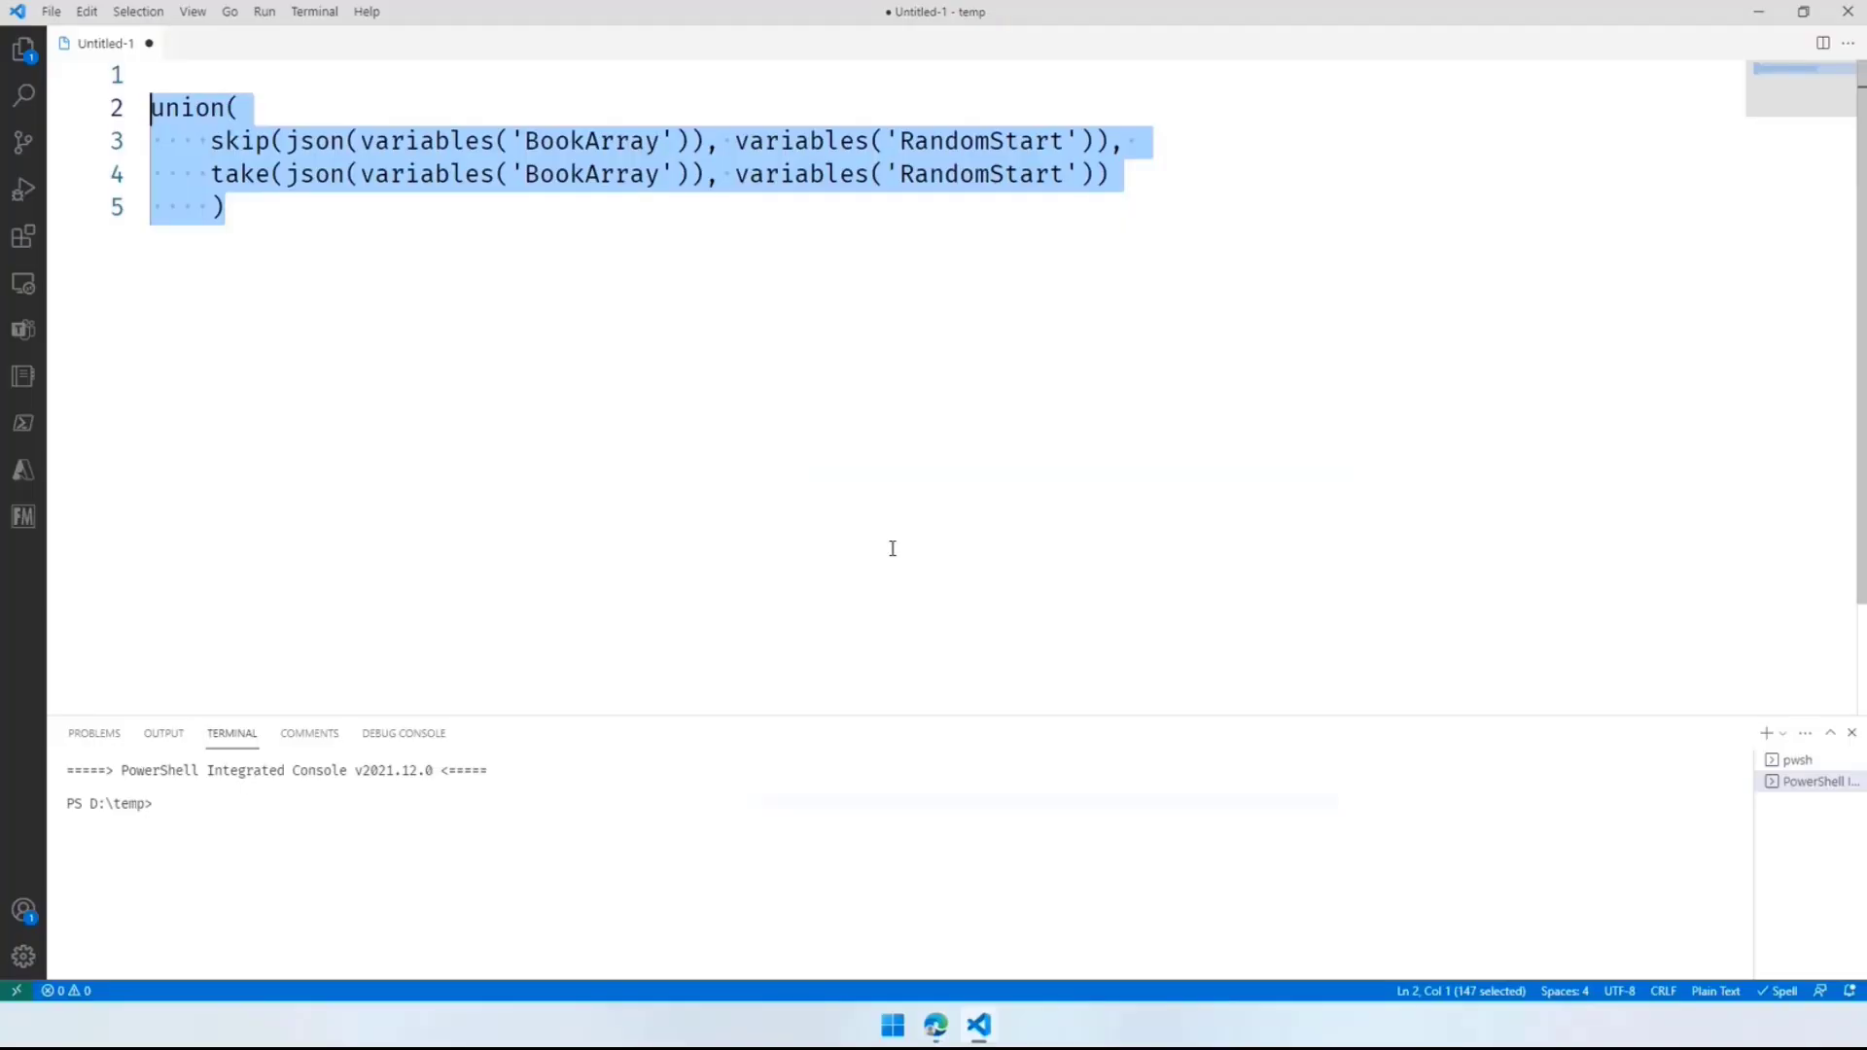
key(ctrl+v)
click(269, 109)
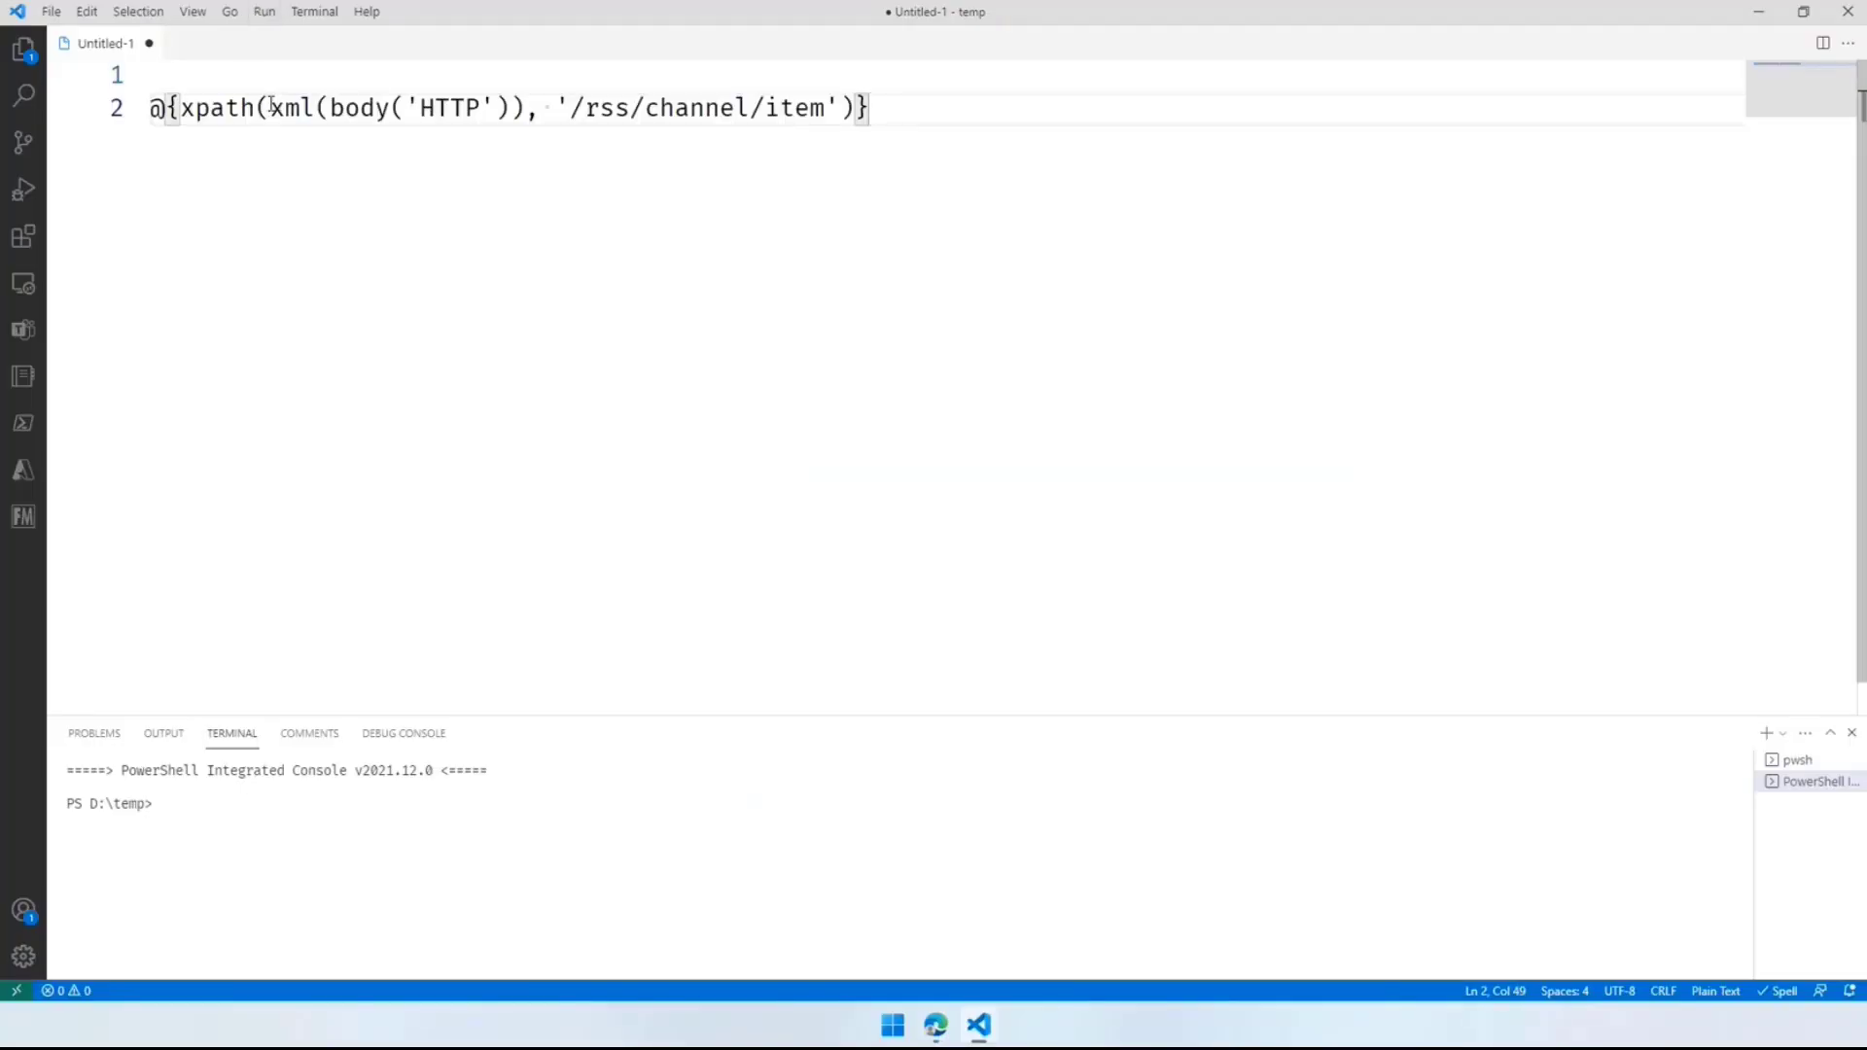
shift+click(494, 109)
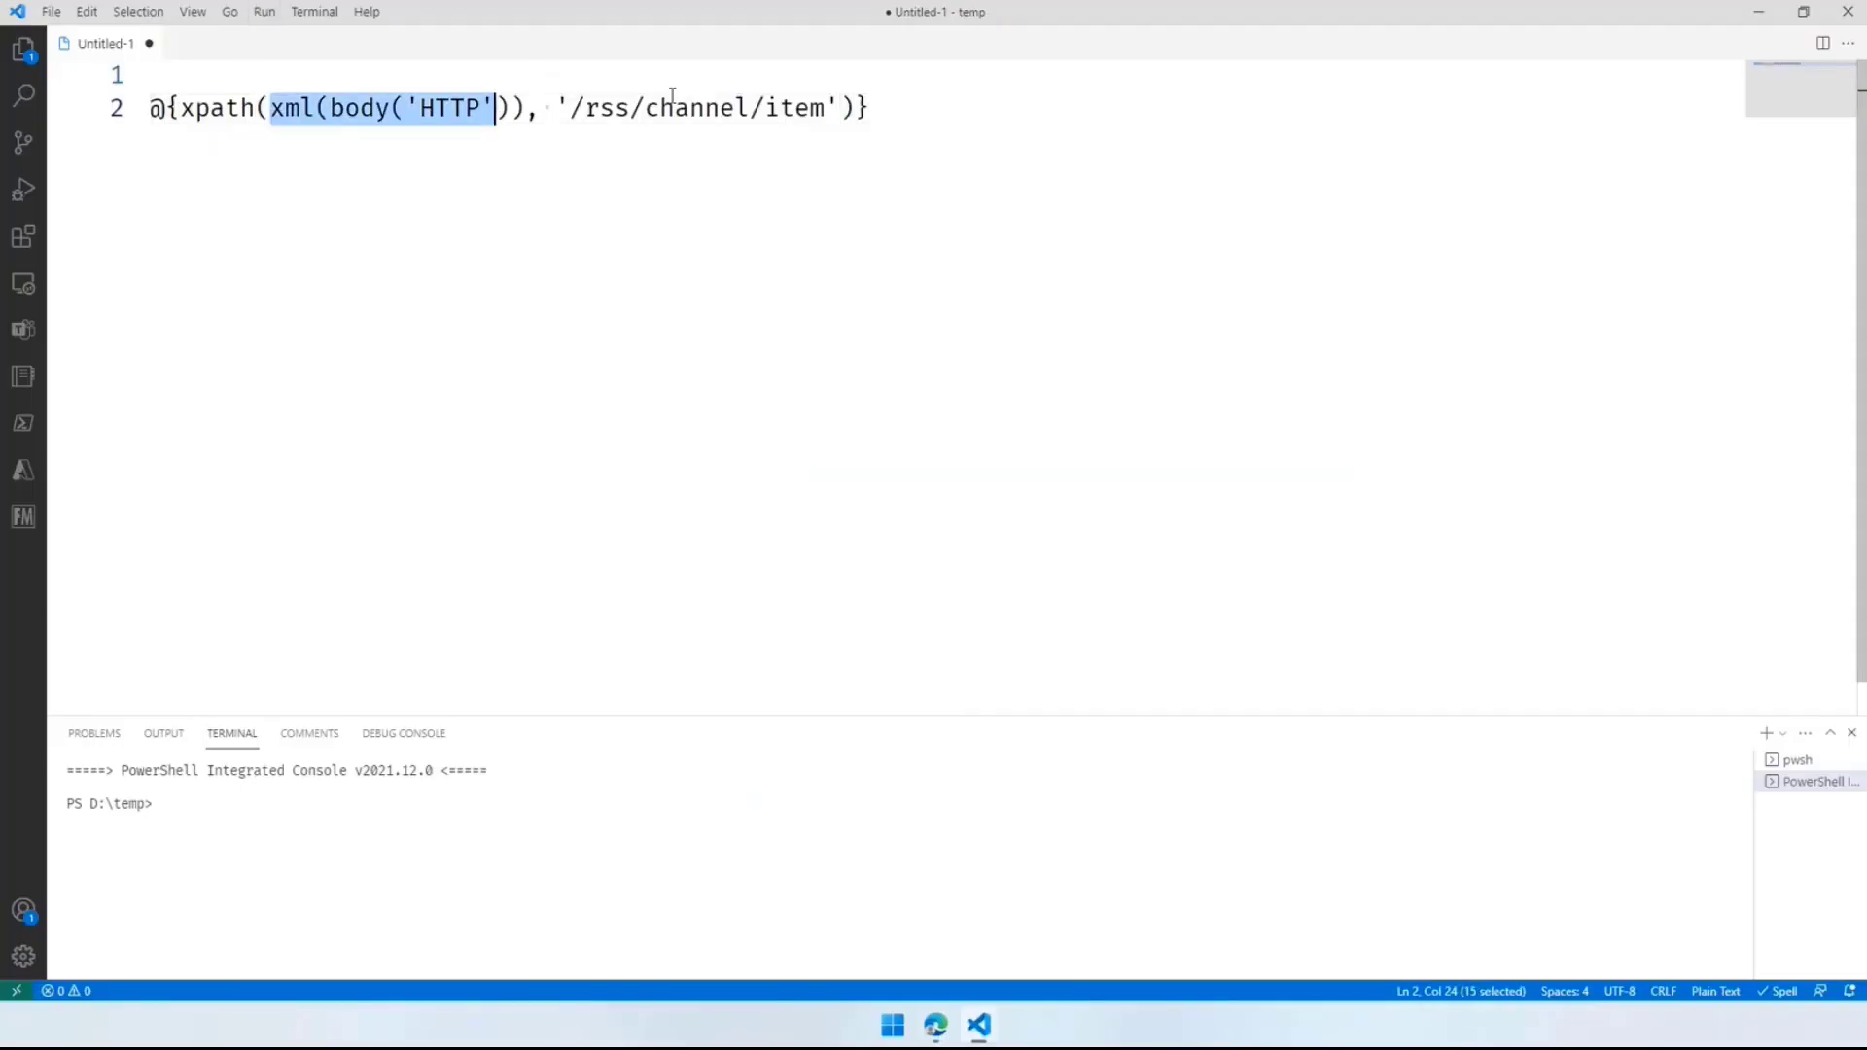
drag(571, 109, 826, 109)
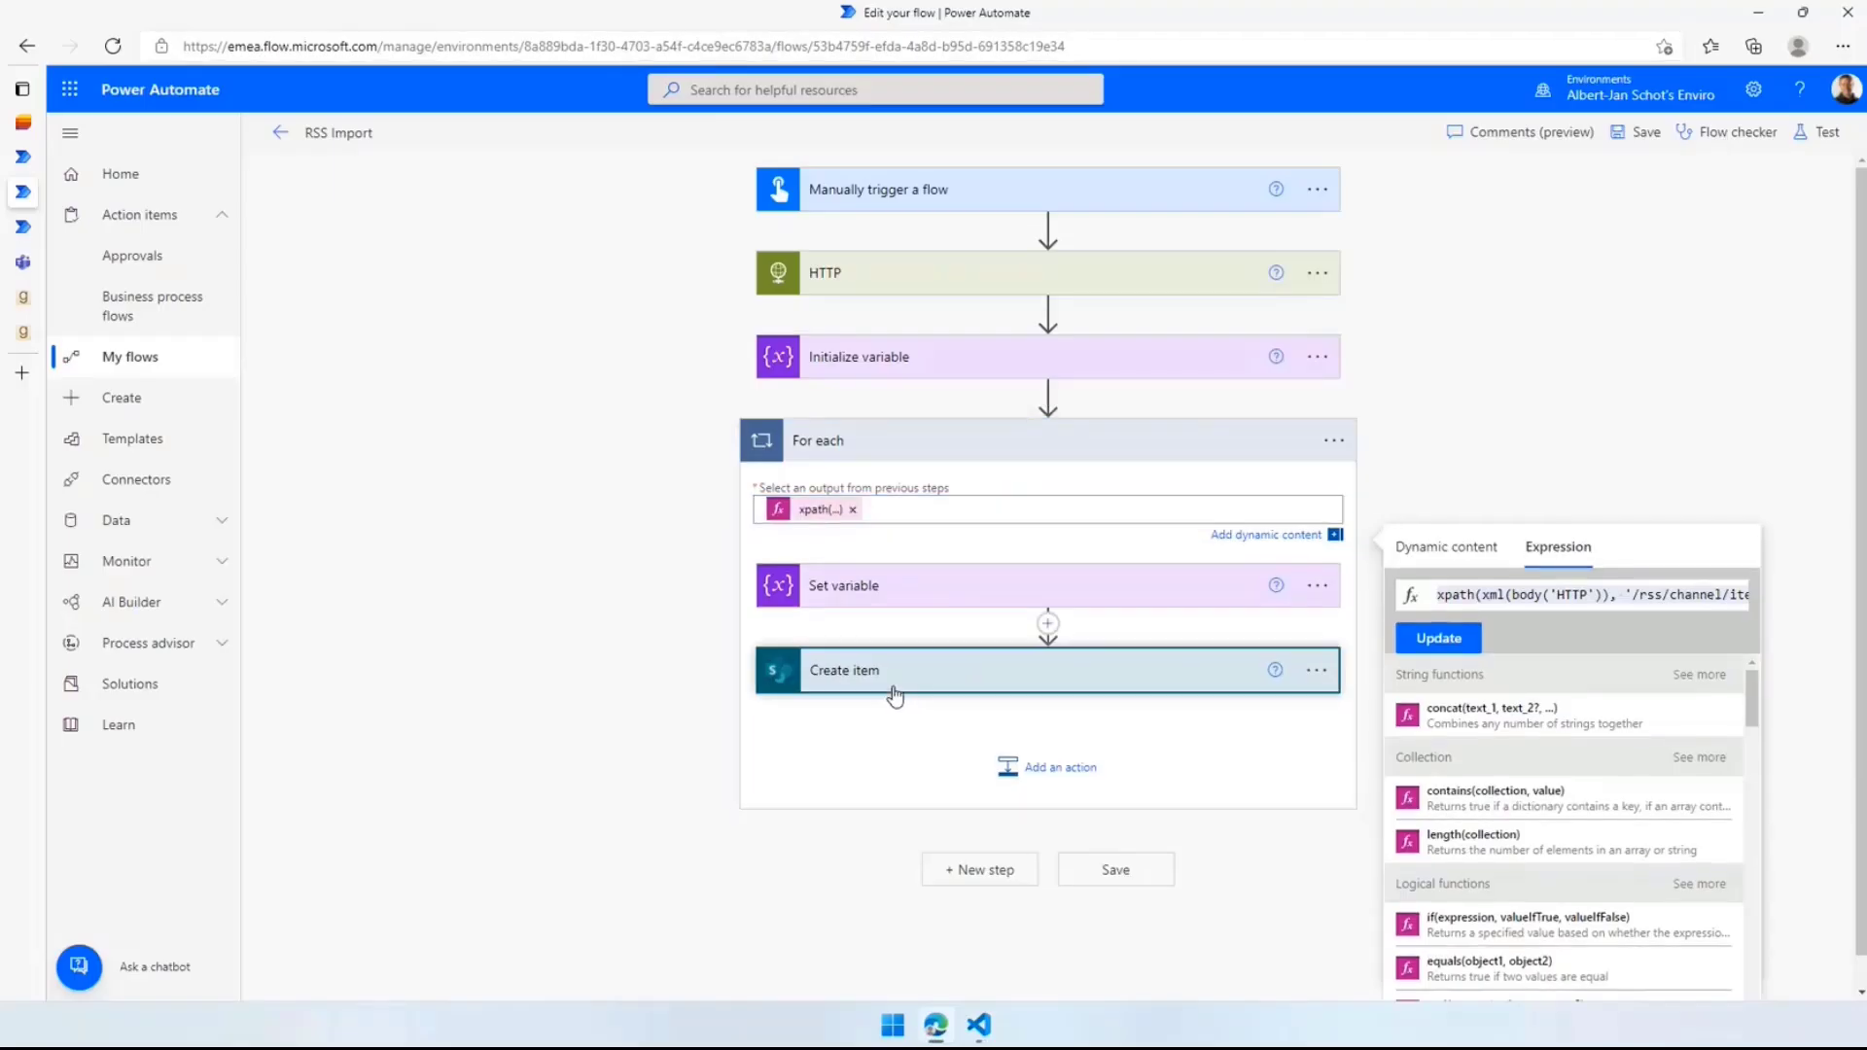
Expand Create item in the RSS Import flow, copy its Title expression into the Visual Studio Code file and highlight the xpath(xml(items('For_each') part
click(899, 663)
scroll(1002, 746, down, 1)
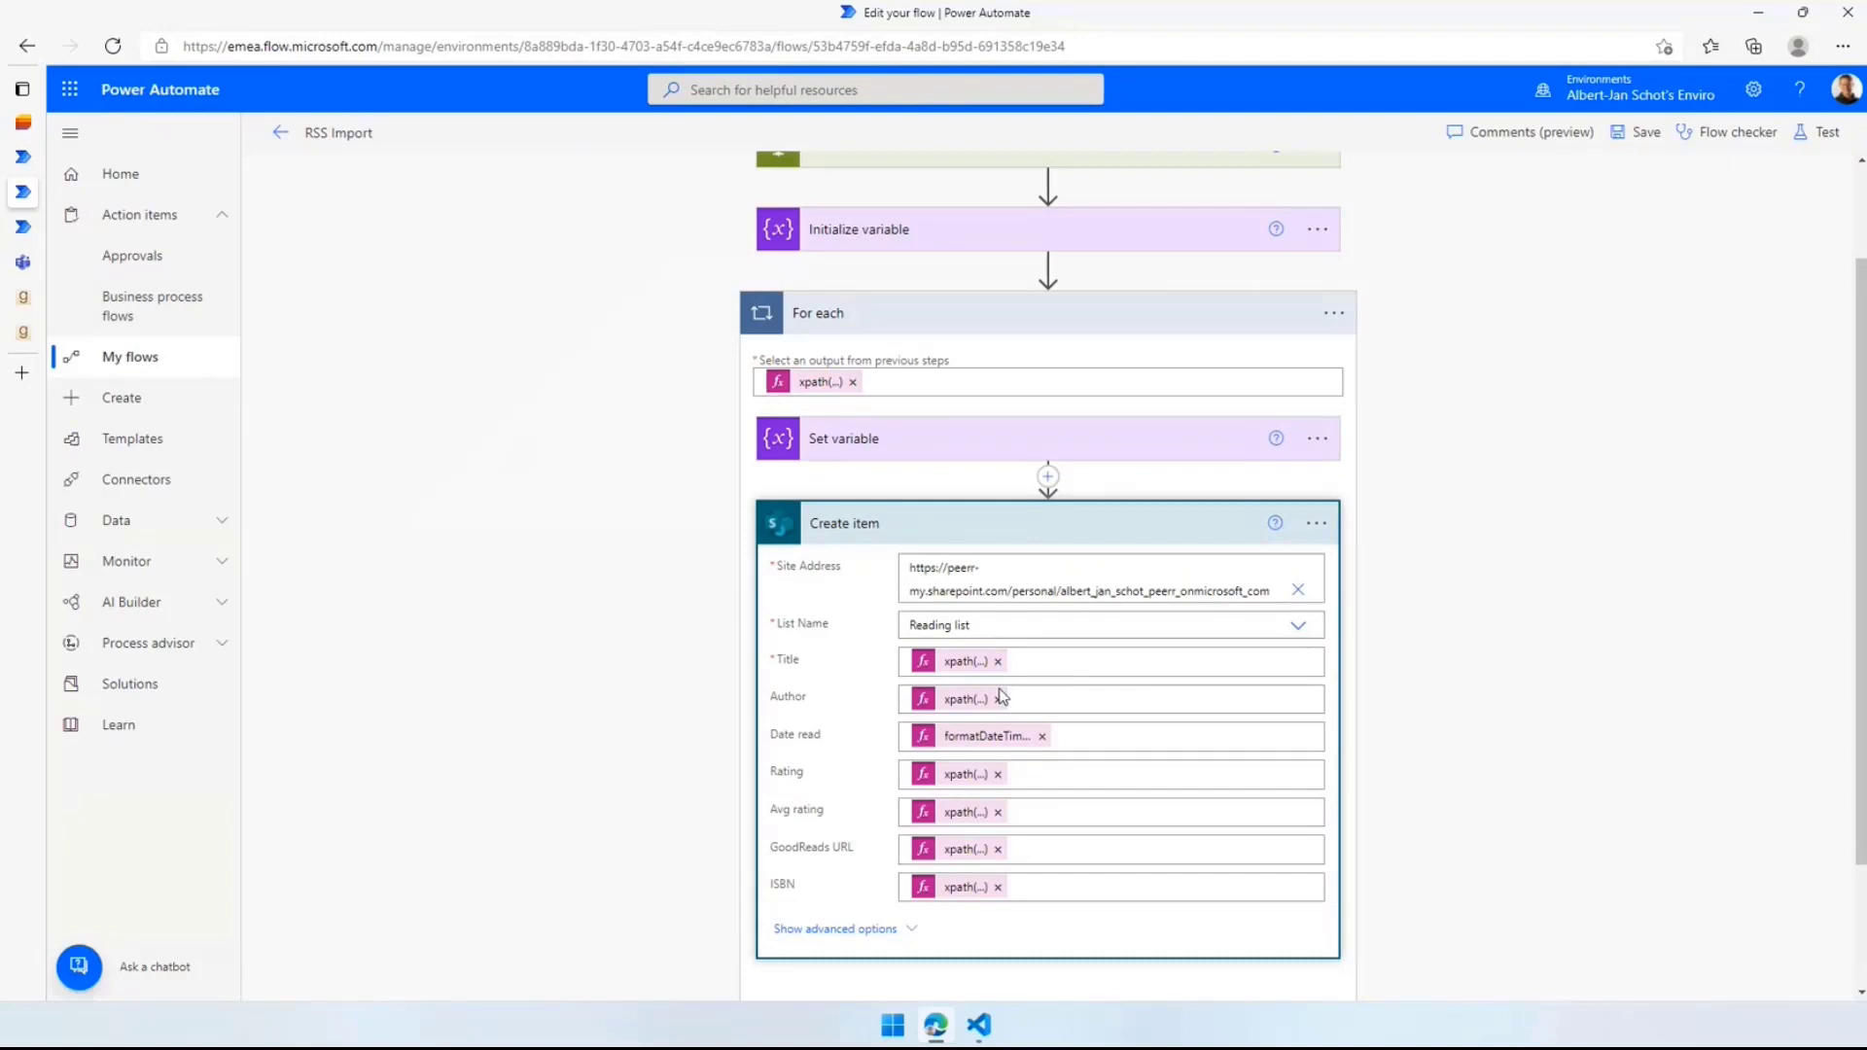
click(1032, 666)
key(ctrl+a)
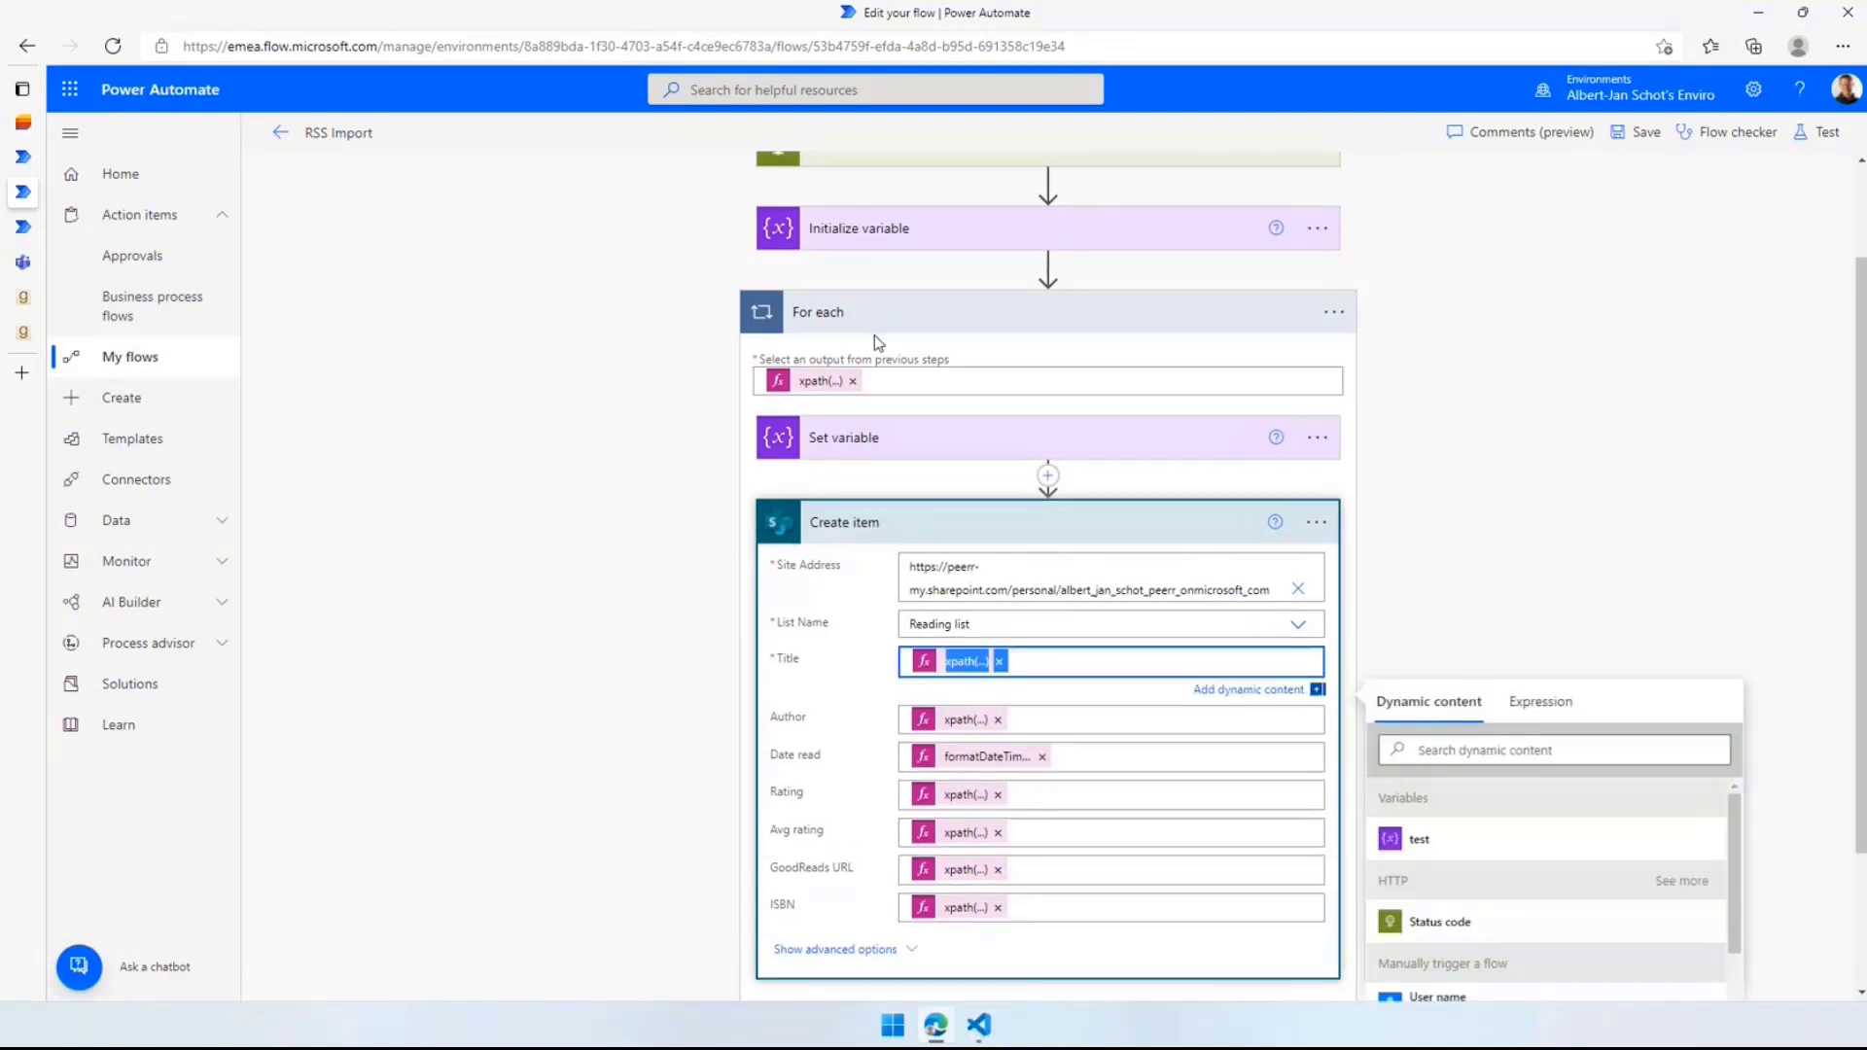
click(981, 1026)
key(ctrl+v)
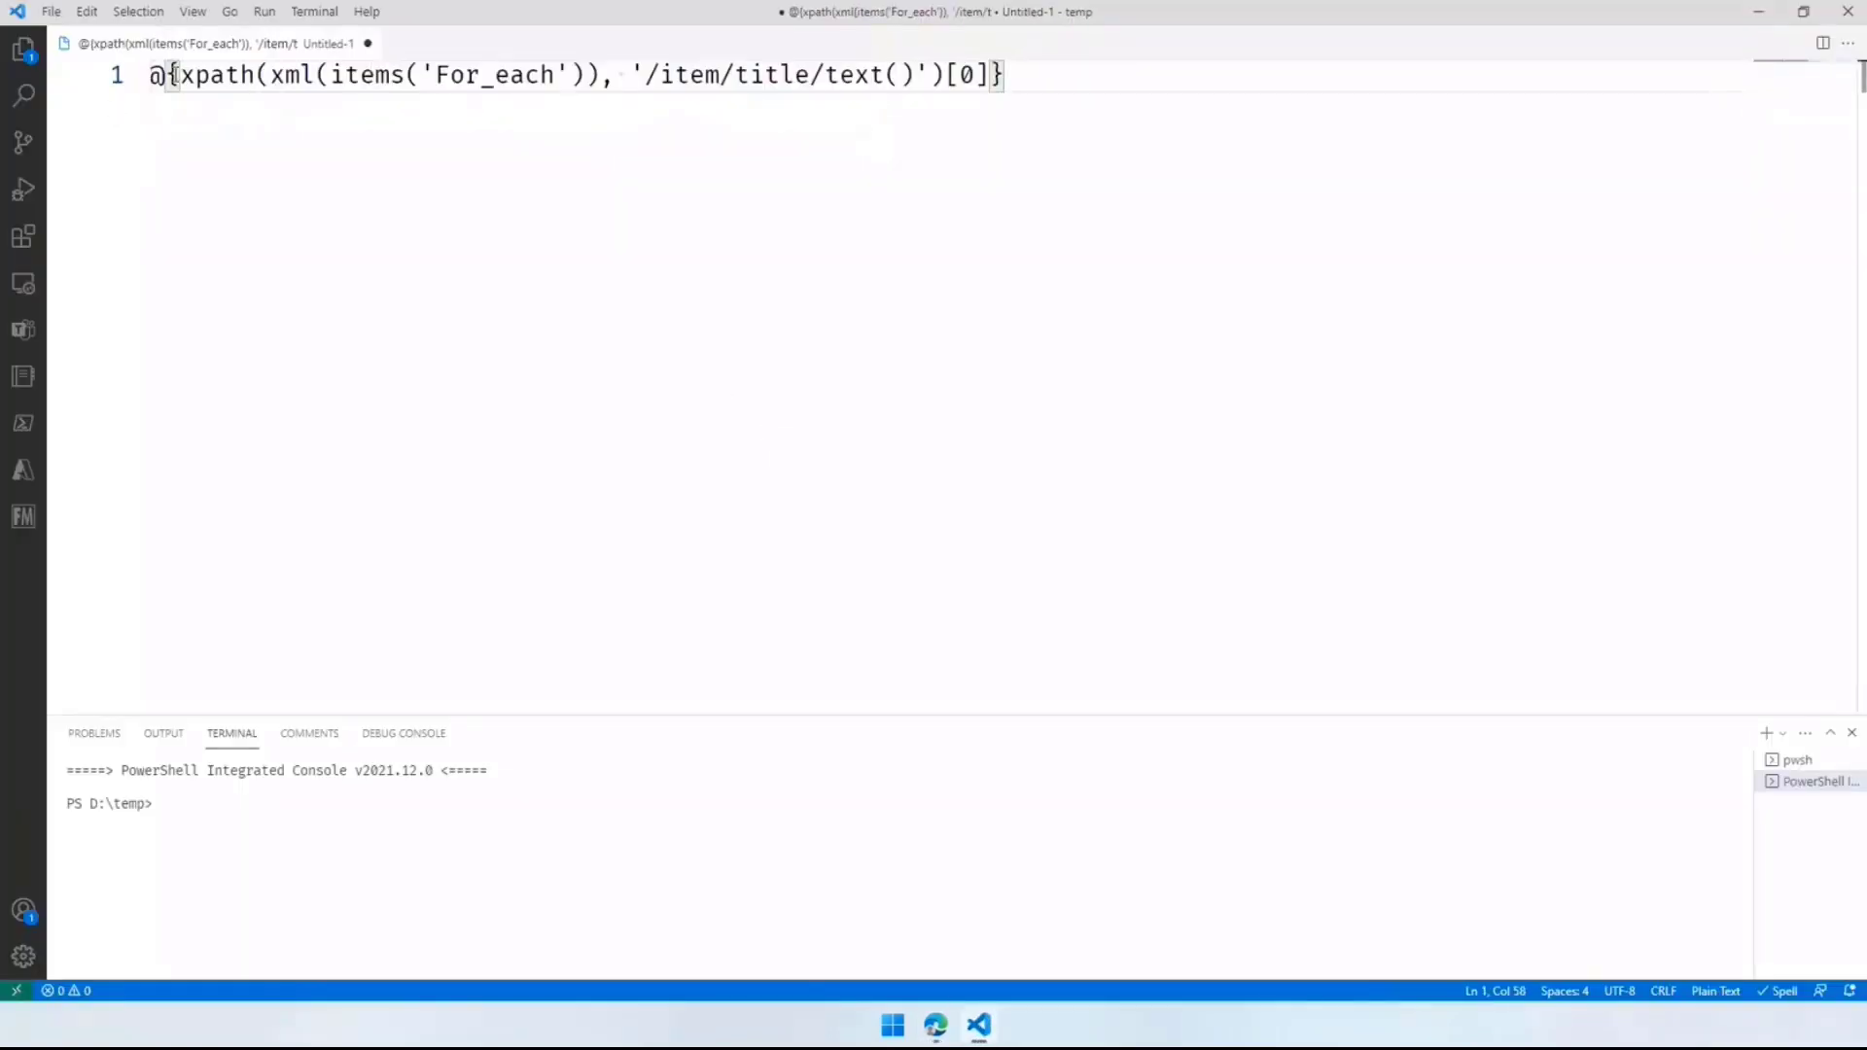
drag(177, 74, 557, 75)
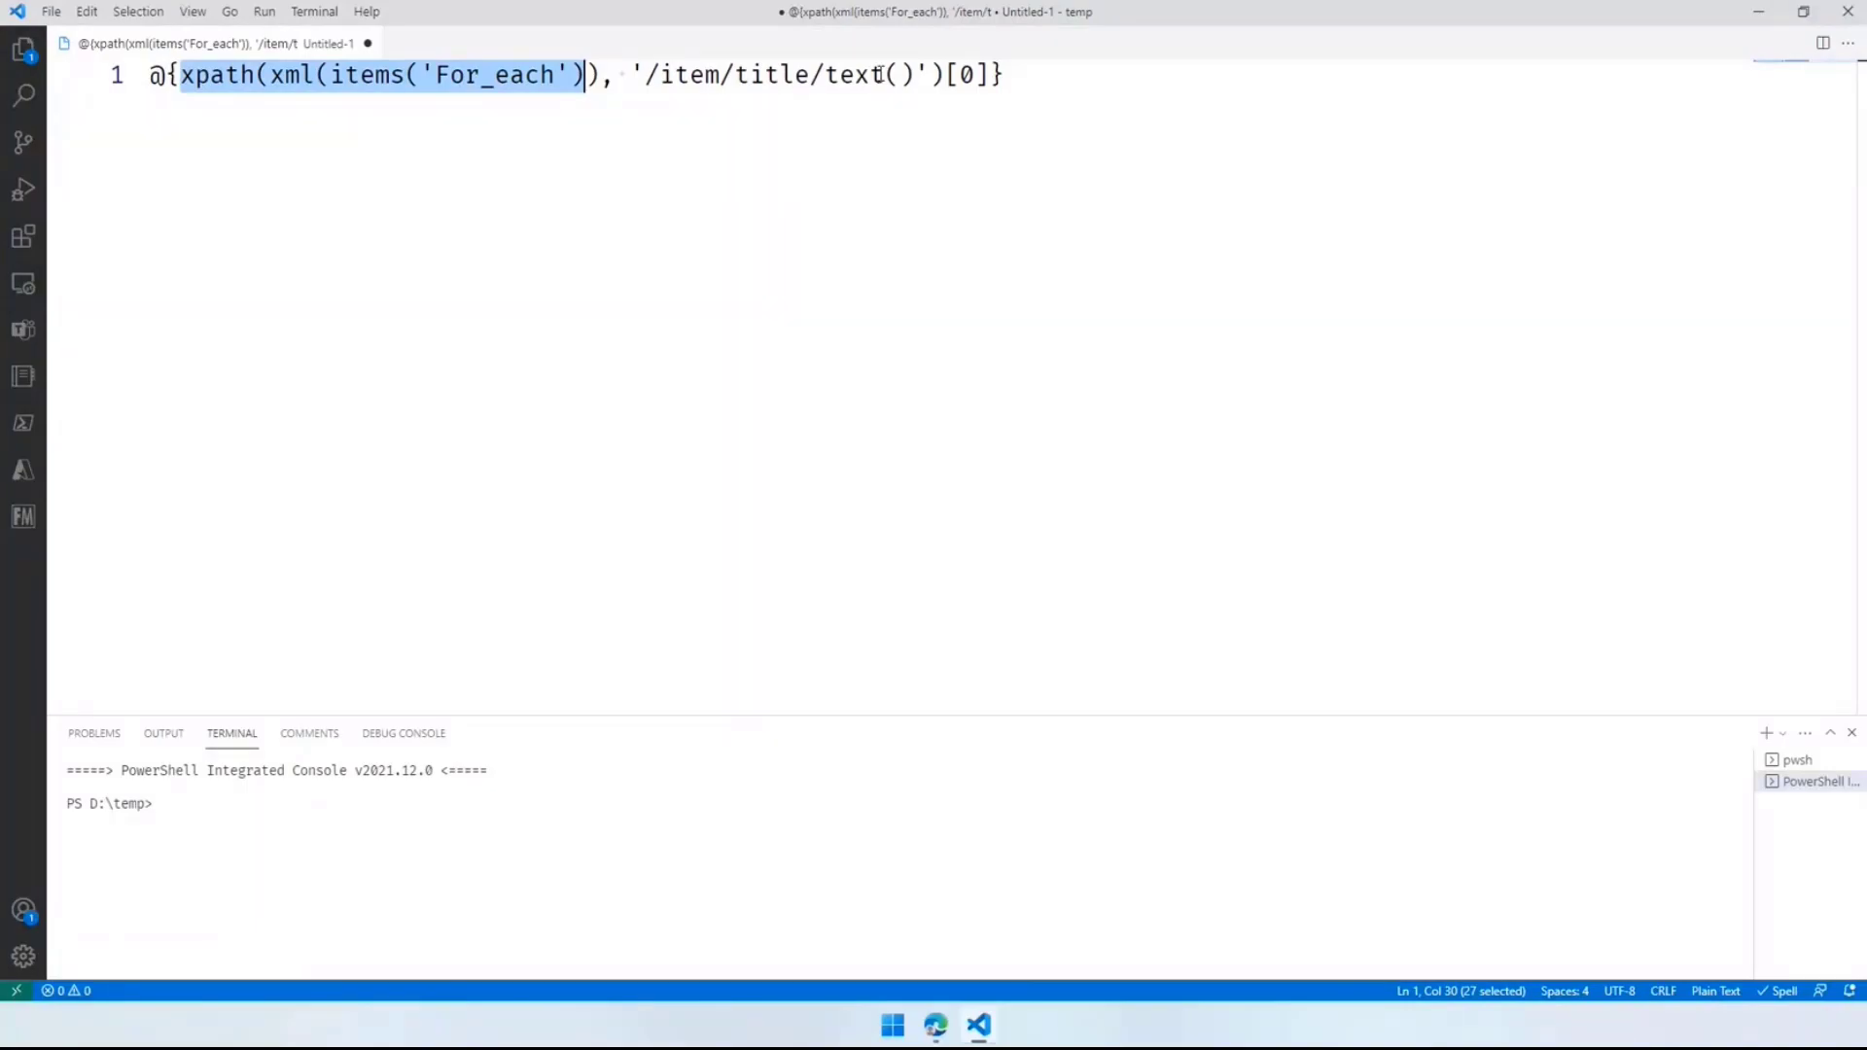
Copy the Author expression from Create item and replace the Visual Studio Code file's contents with it to read the author_name path
key(alt+Tab)
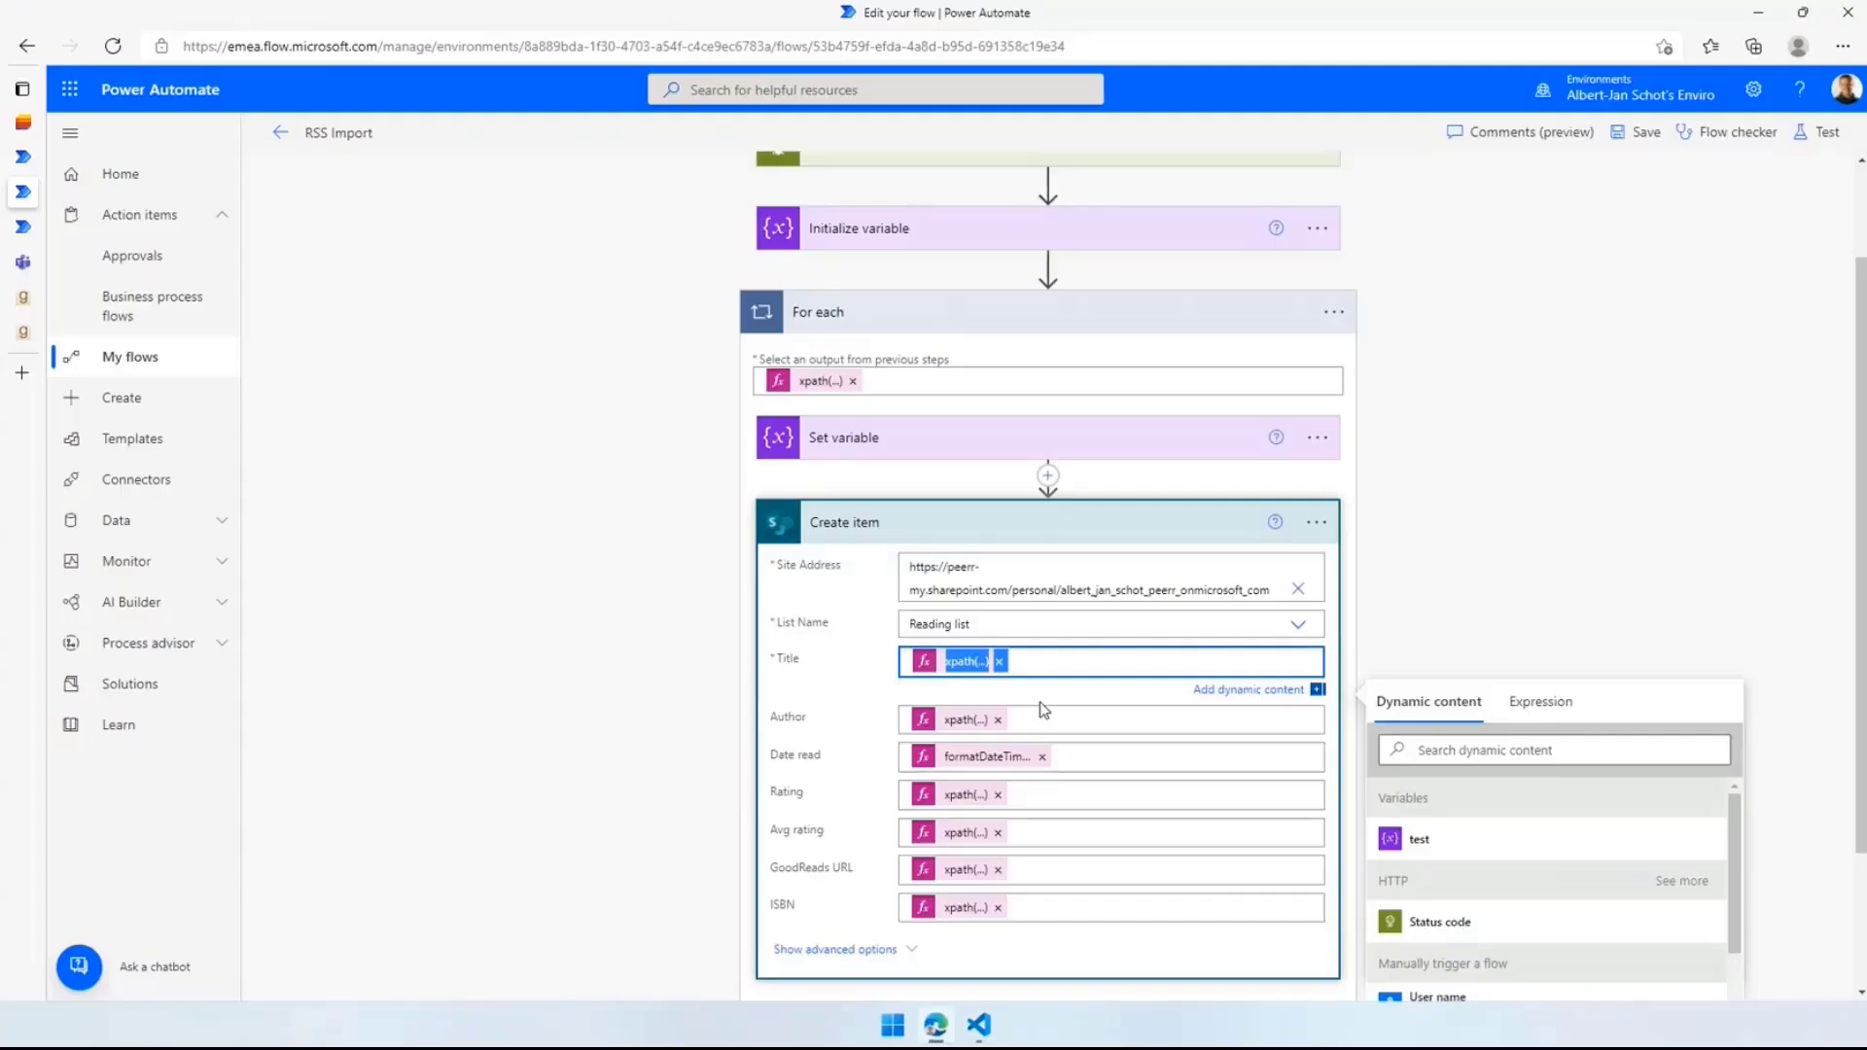
key(alt+Tab)
key(ctrl+a)
key(ctrl+v)
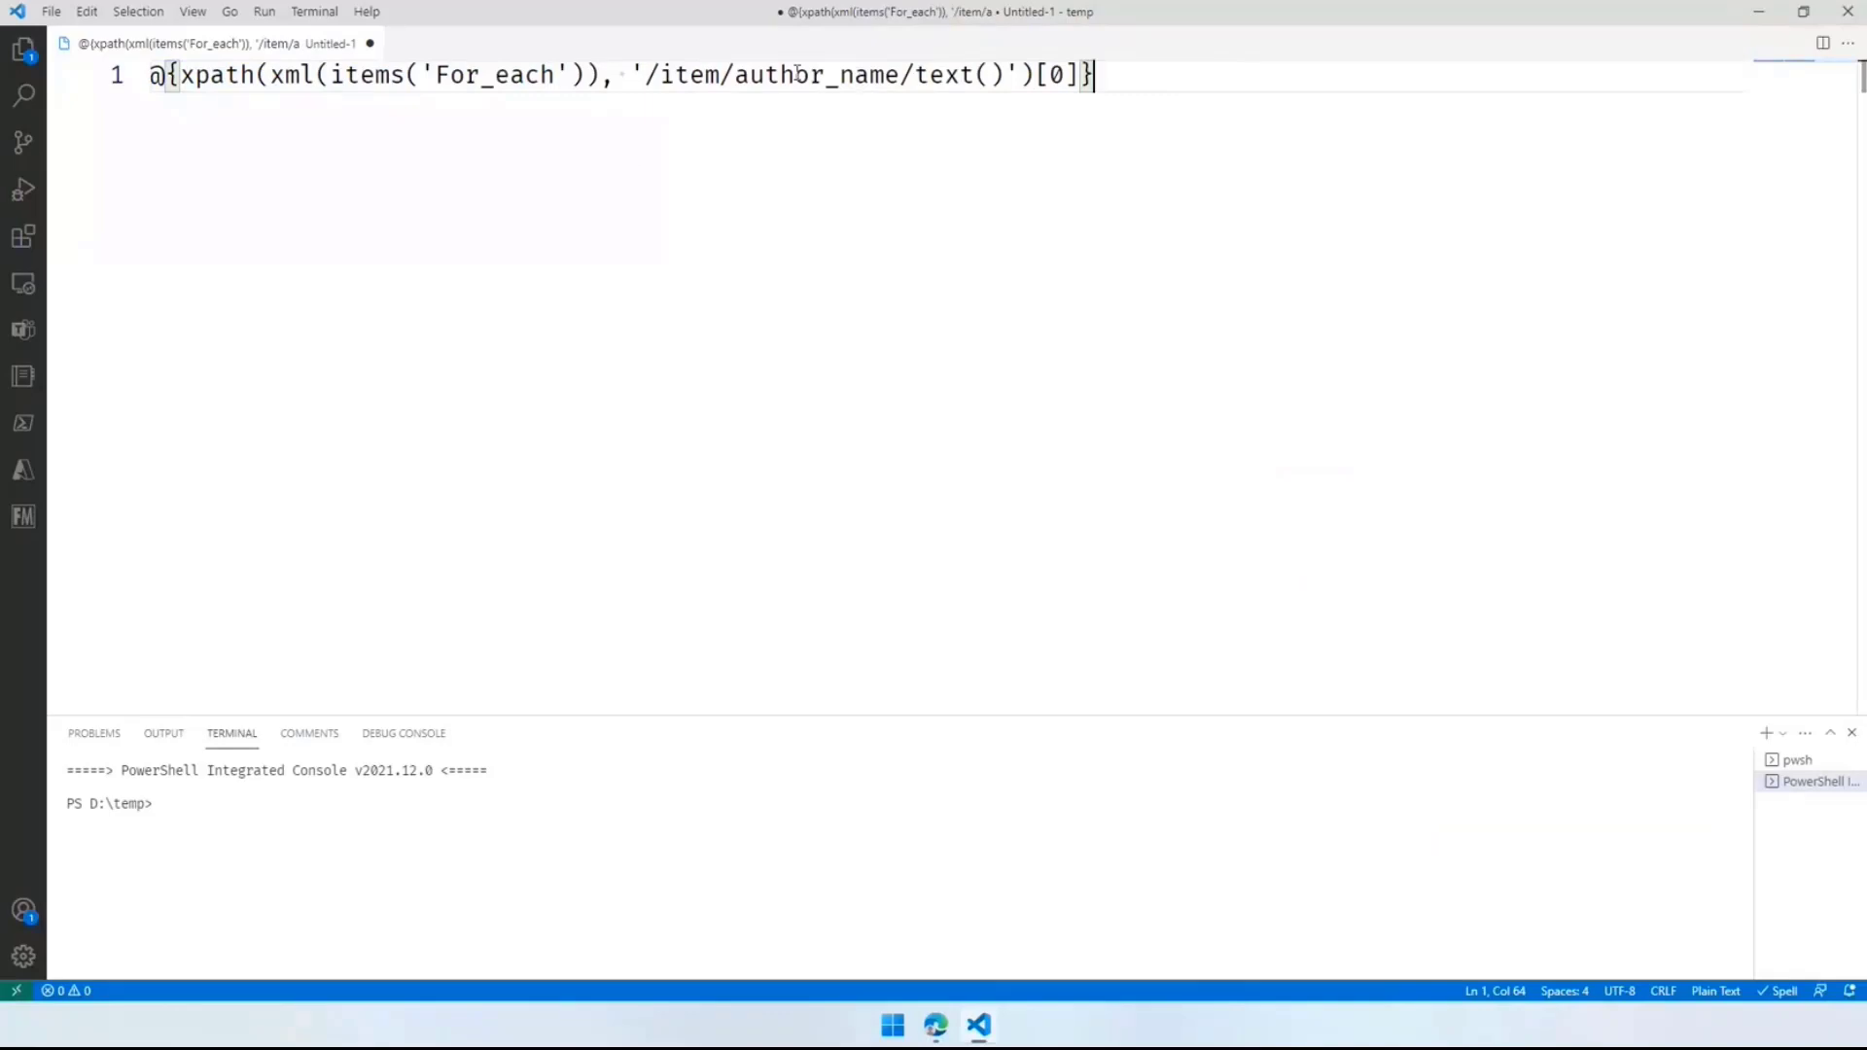
Return to the Goodreads feed source in the browser and examine the first book's item, author_name, title, user_rating and user_read_at tags
key(alt+Tab)
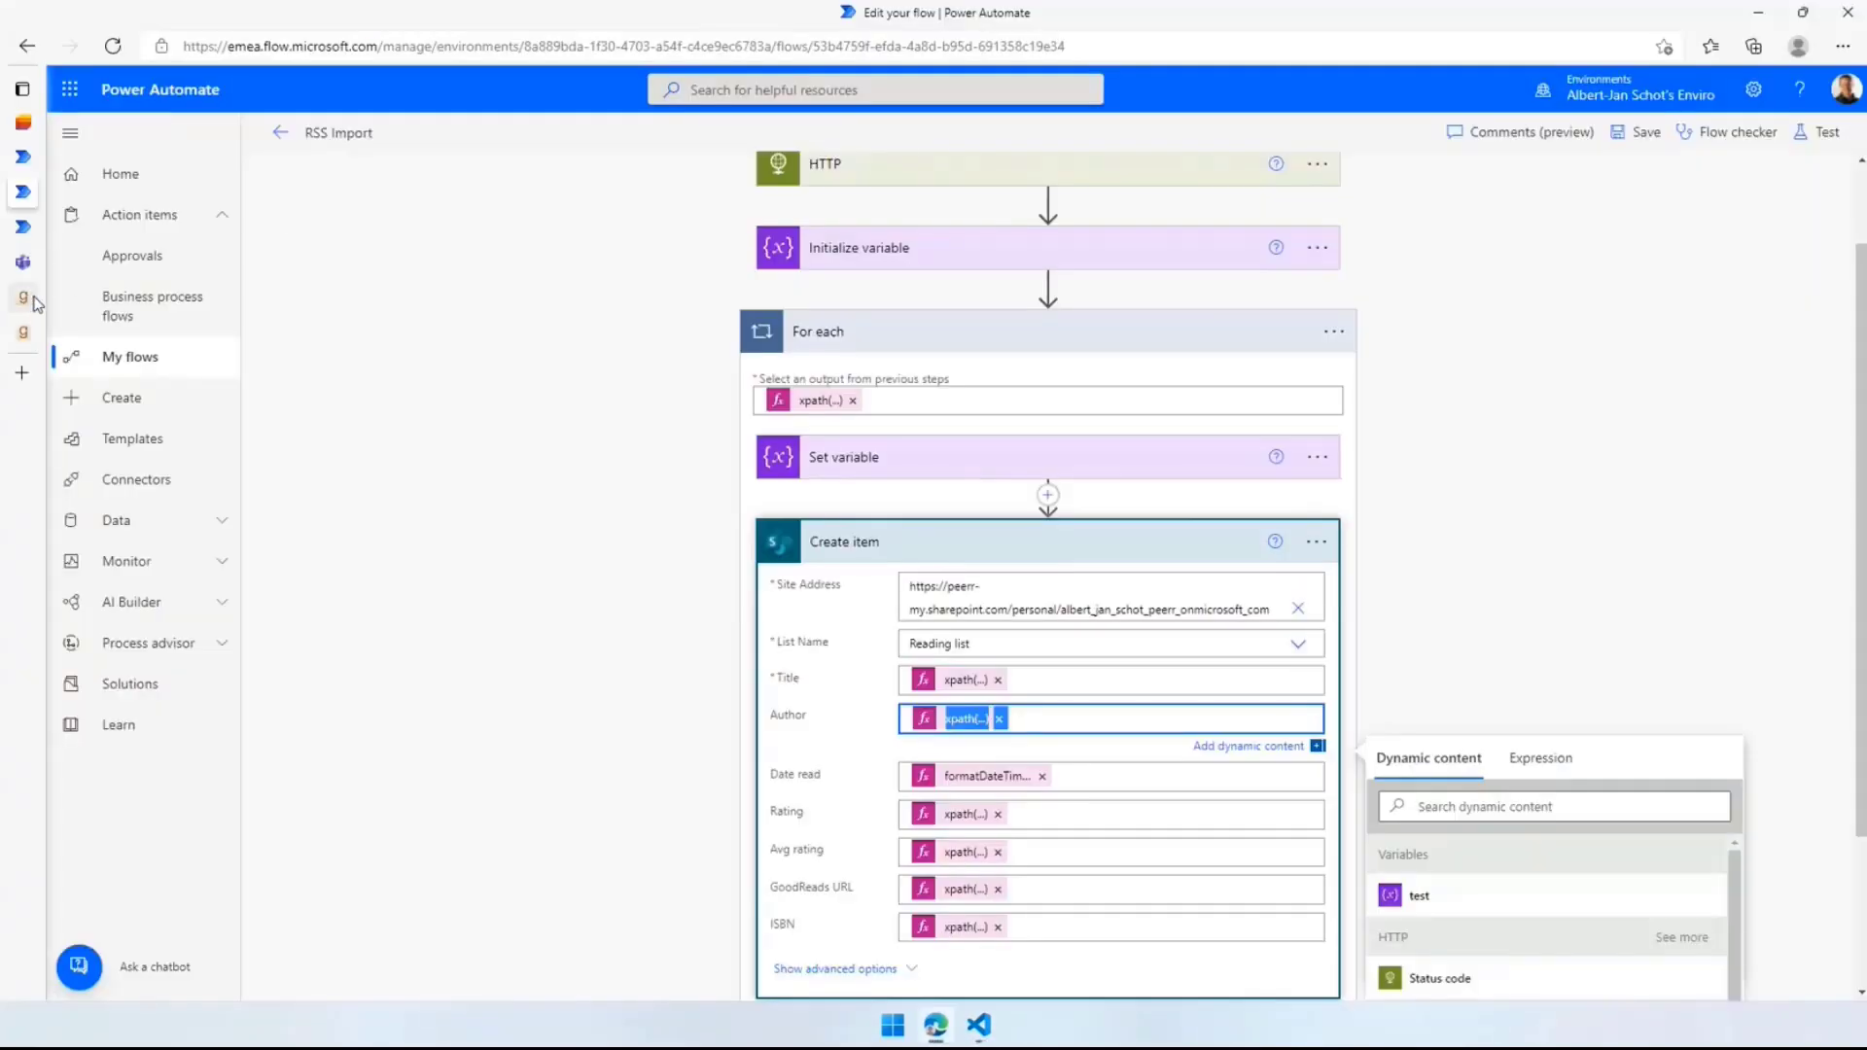
click(88, 332)
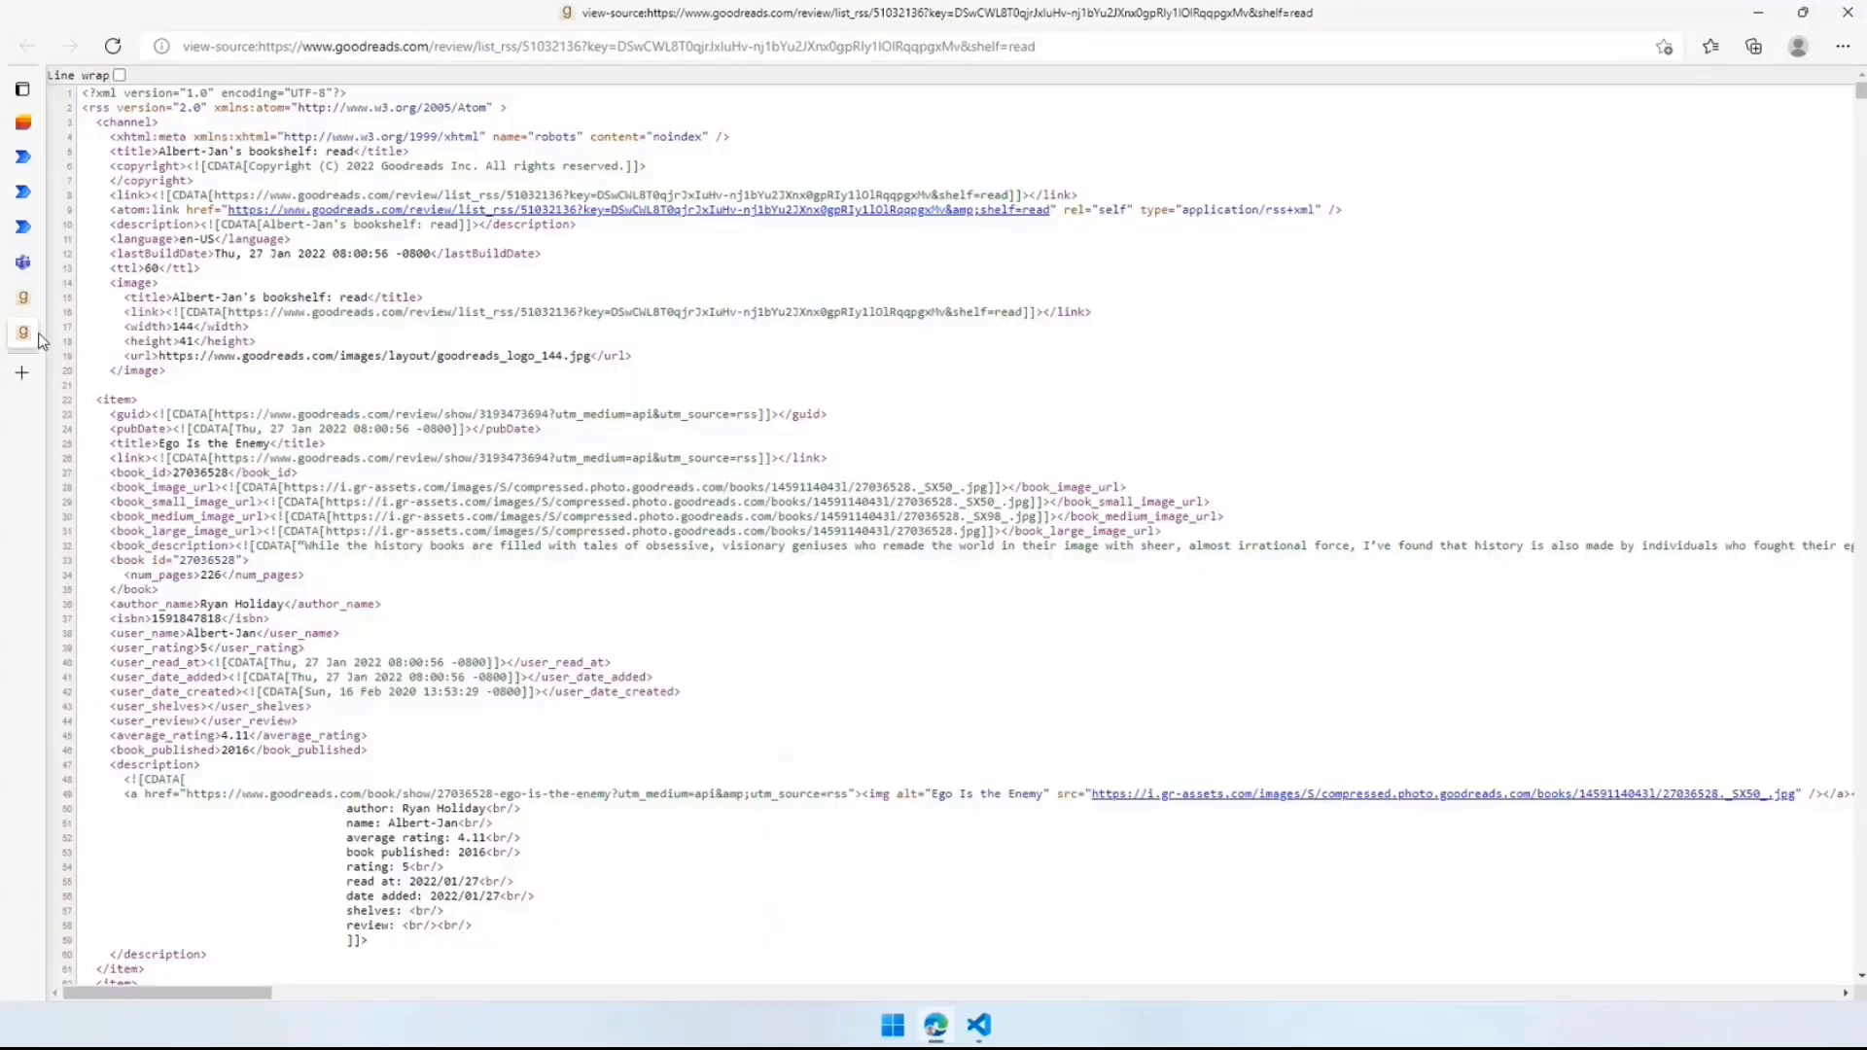
double_click(114, 399)
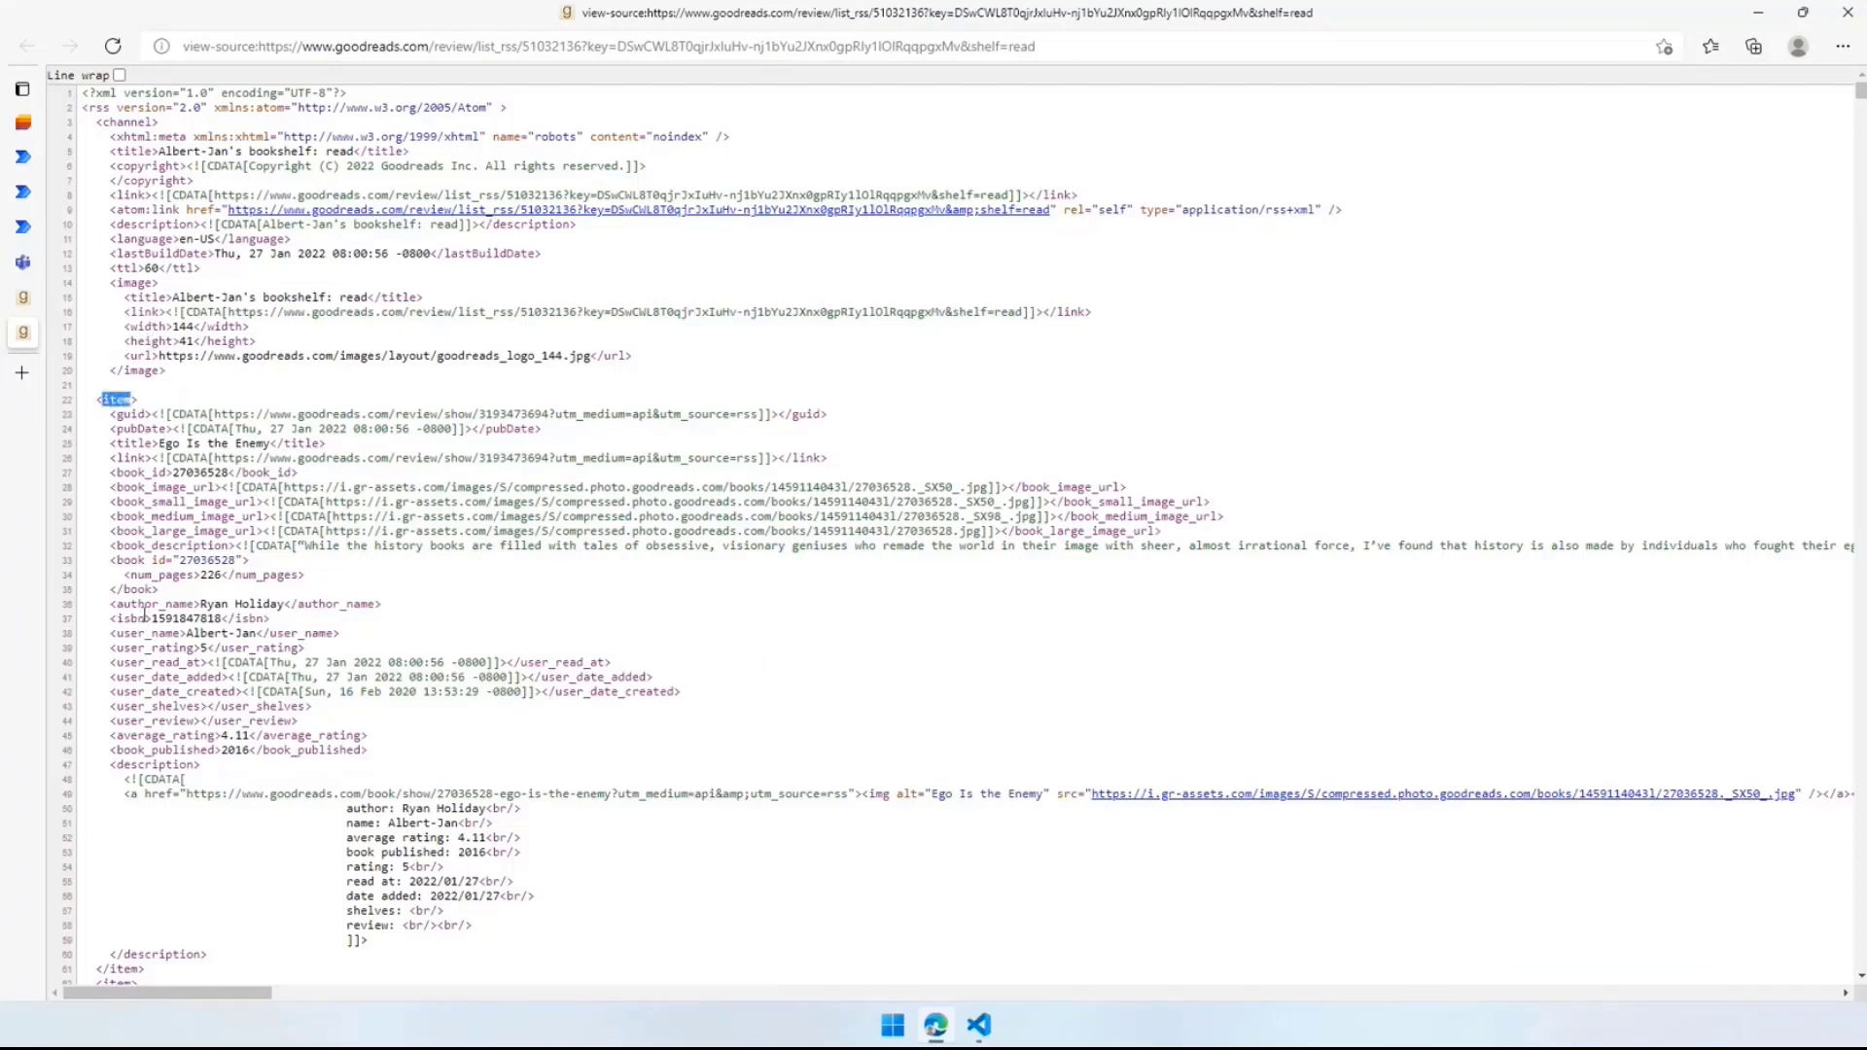
double_click(147, 605)
double_click(136, 443)
double_click(151, 647)
click(148, 659)
double_click(148, 660)
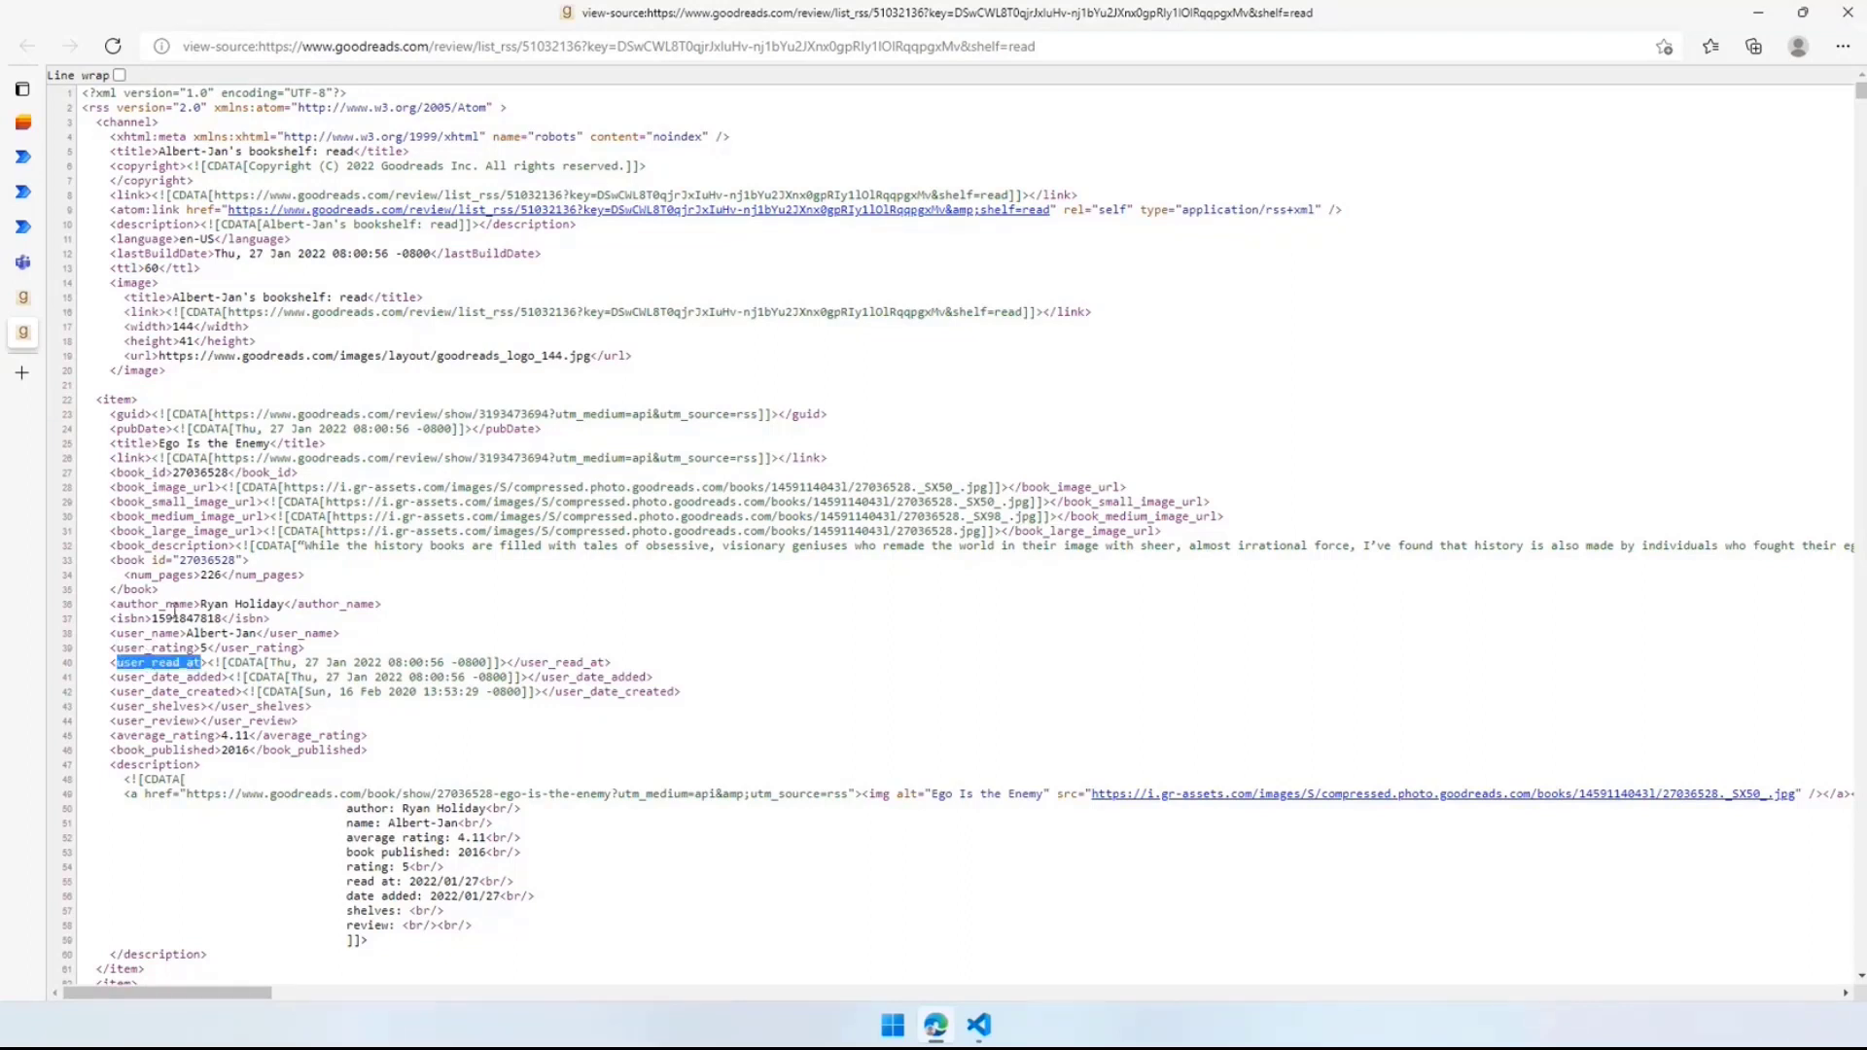